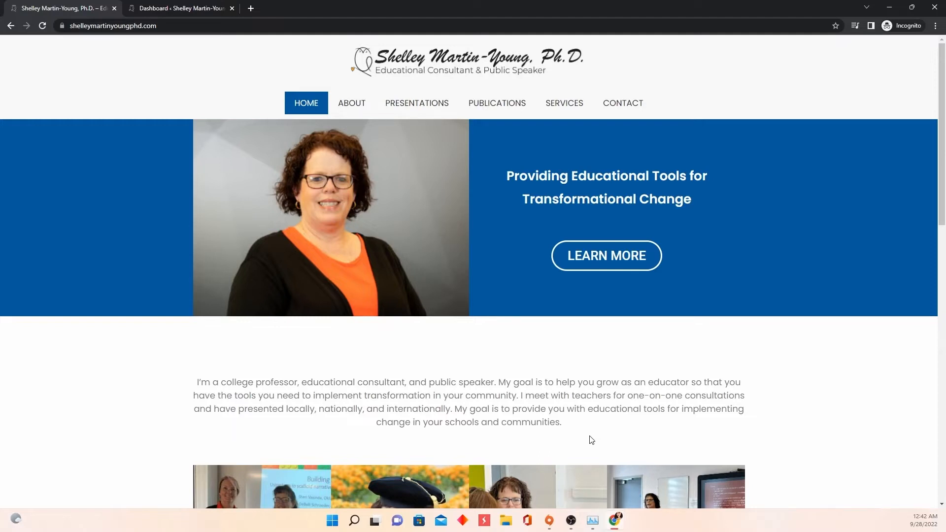
Examine the public home page from the hero banner through the photo gallery and workshop comments to the newsletter form
scroll(471, 375, "down", 5)
scroll(453, 426, "down", 2)
scroll(458, 436, "down", 2)
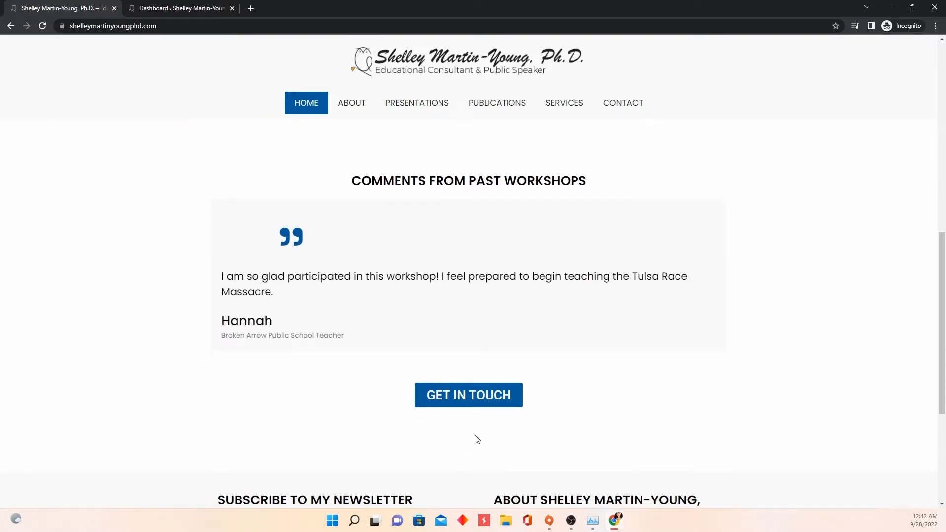
scroll(473, 404, "up", 9)
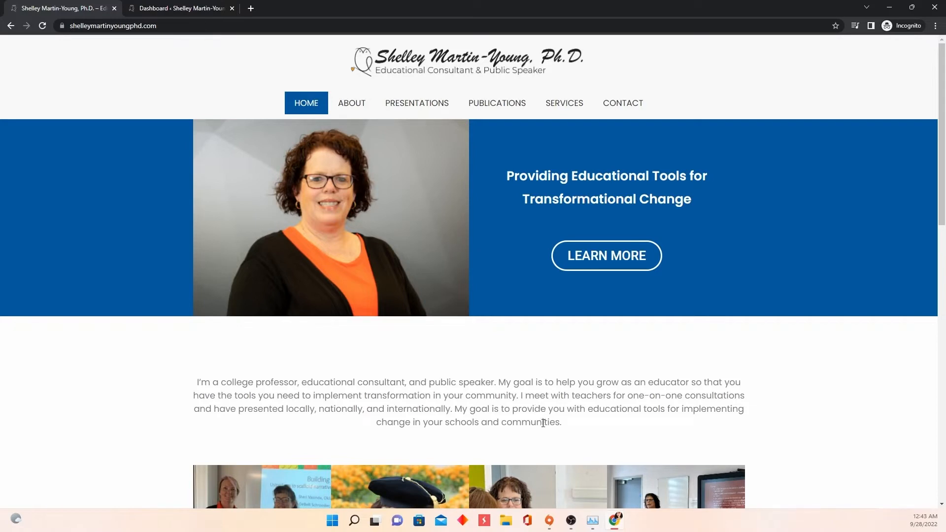
scroll(544, 422, "down", 6)
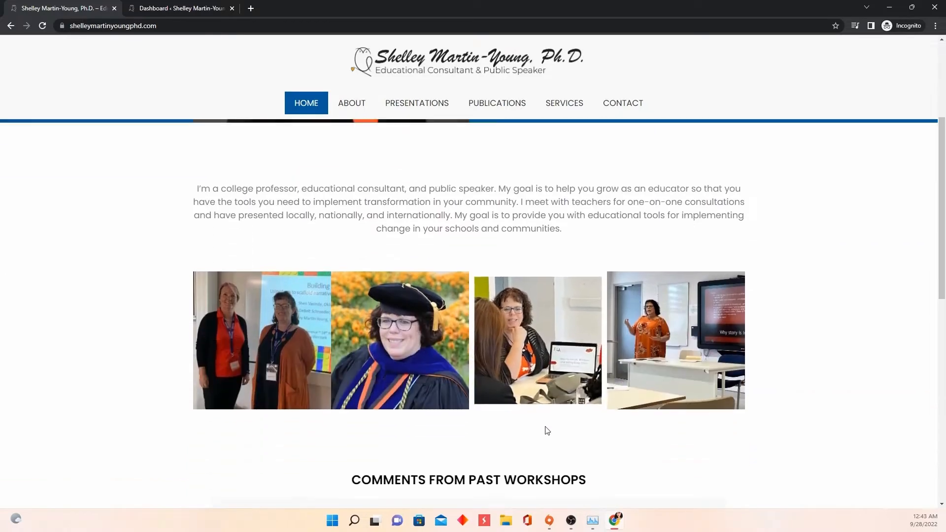
scroll(552, 440, "down", 7)
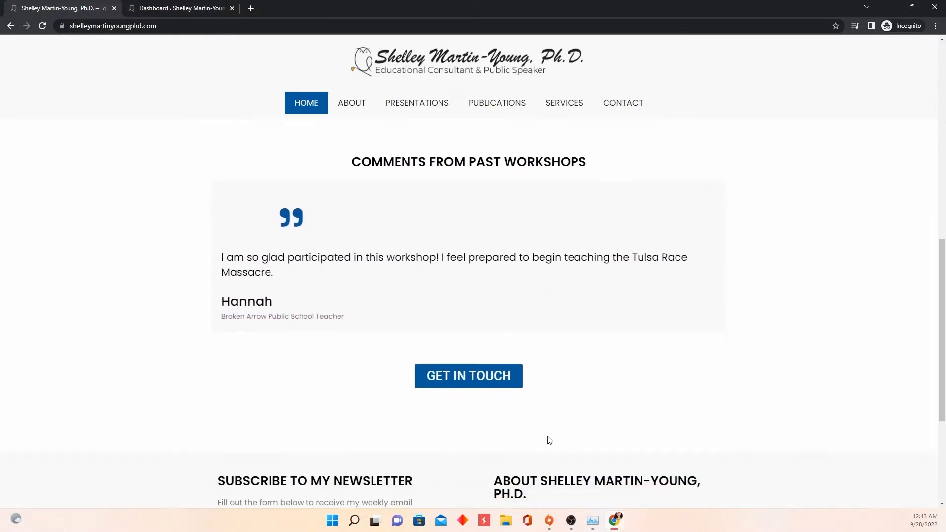
scroll(534, 438, "up", 2)
scroll(533, 437, "up", 10)
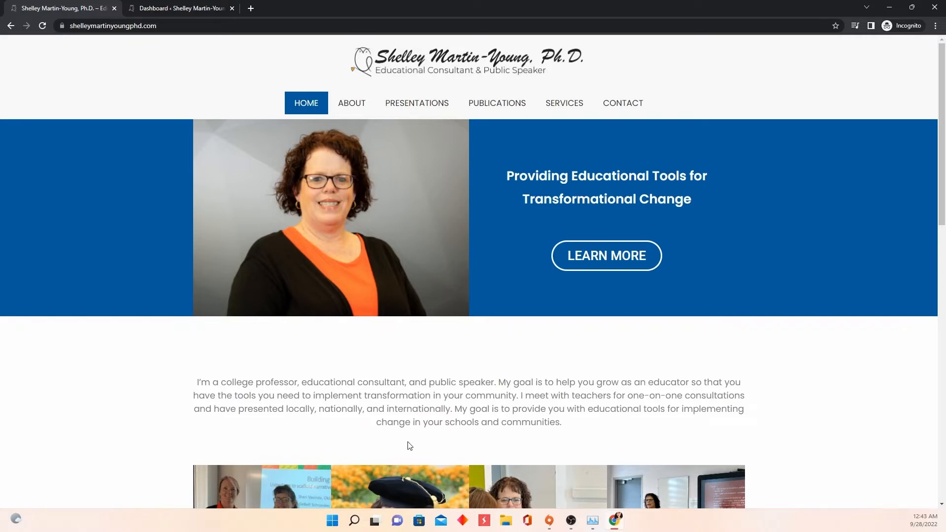
scroll(372, 431, "down", 4)
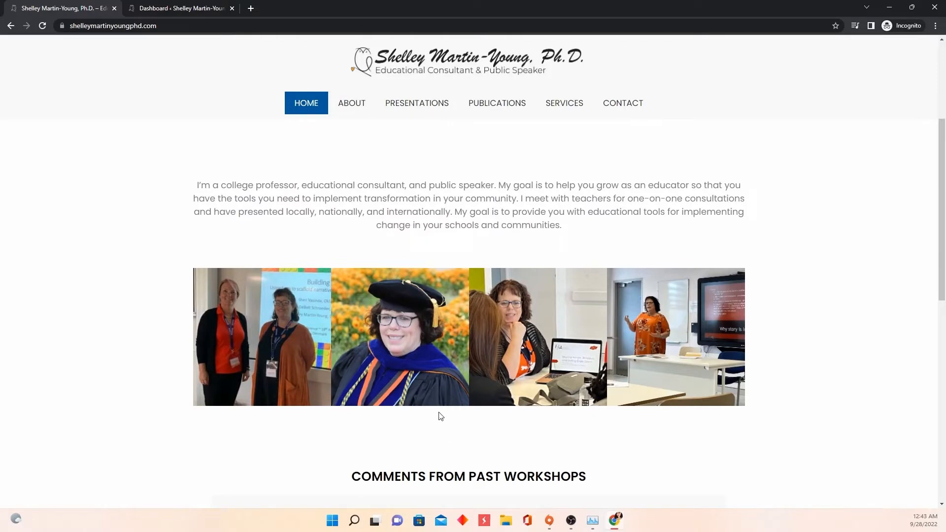
scroll(440, 427, "up", 4)
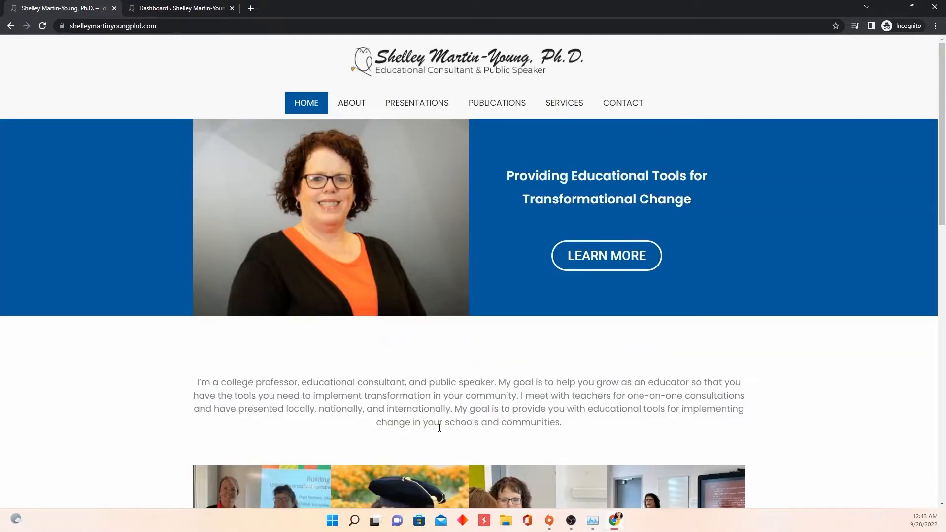
scroll(440, 428, "down", 7)
scroll(440, 429, "up", 5)
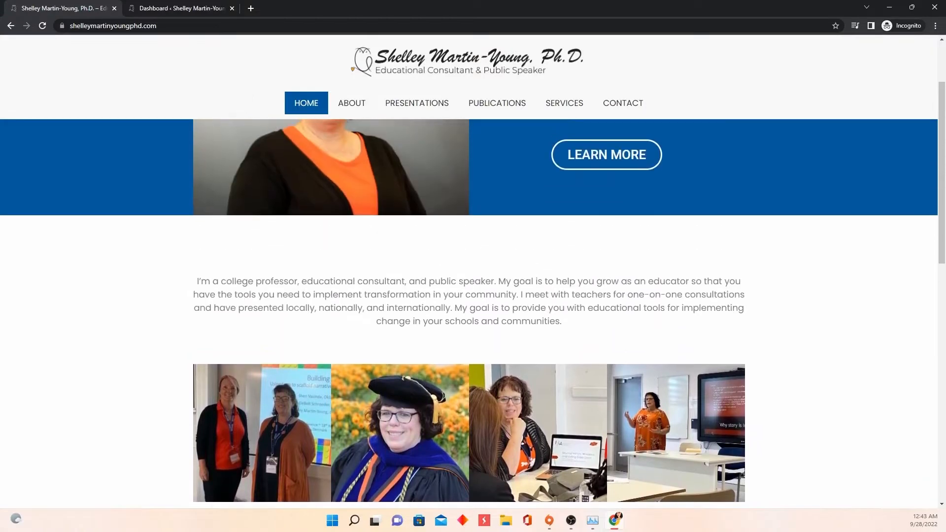
scroll(439, 428, "down", 3)
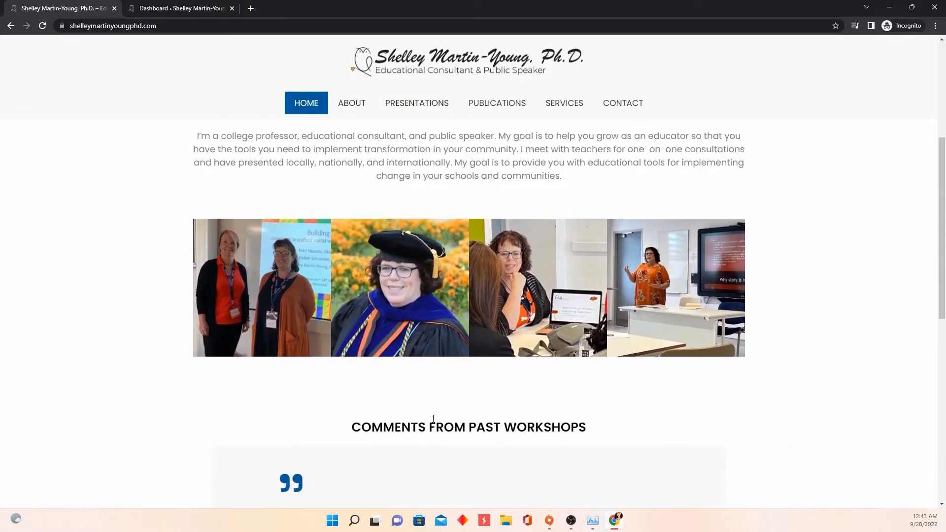
scroll(434, 419, "up", 1)
scroll(515, 306, "up", 4)
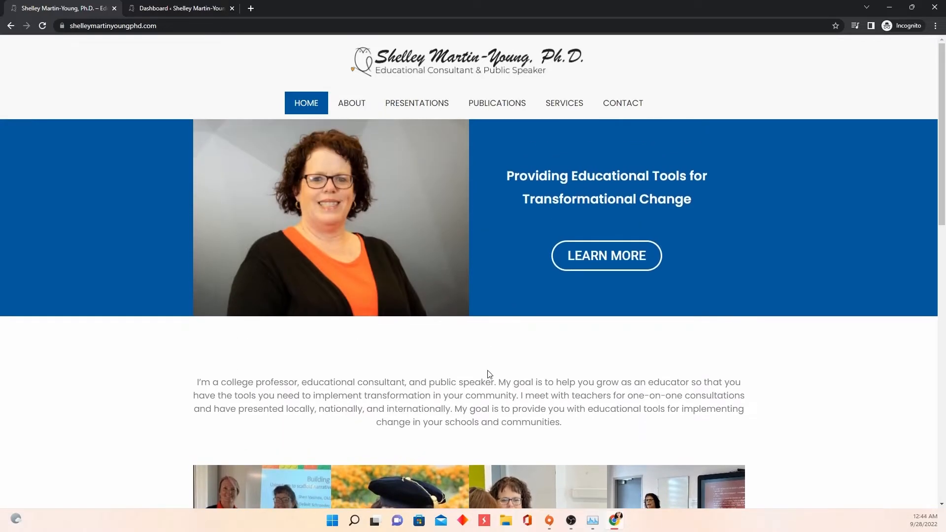
scroll(468, 353, "down", 8)
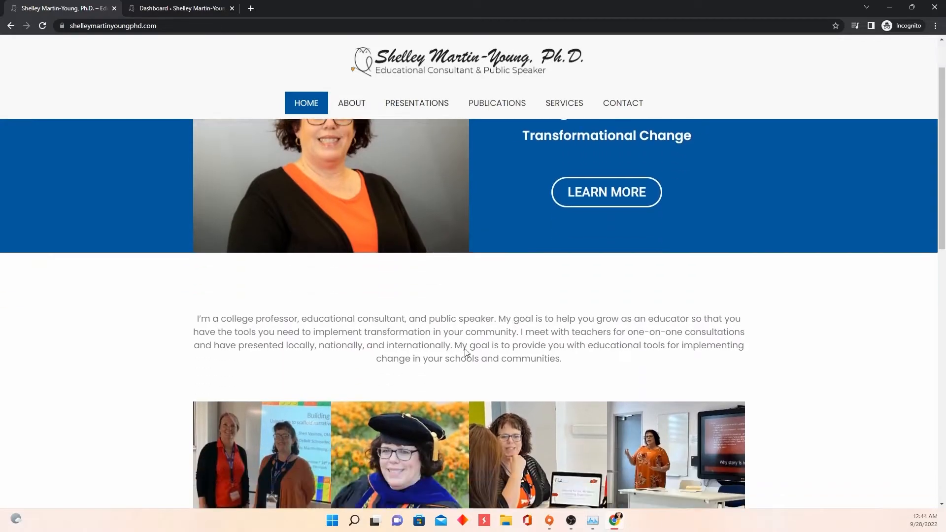
scroll(470, 353, "down", 4)
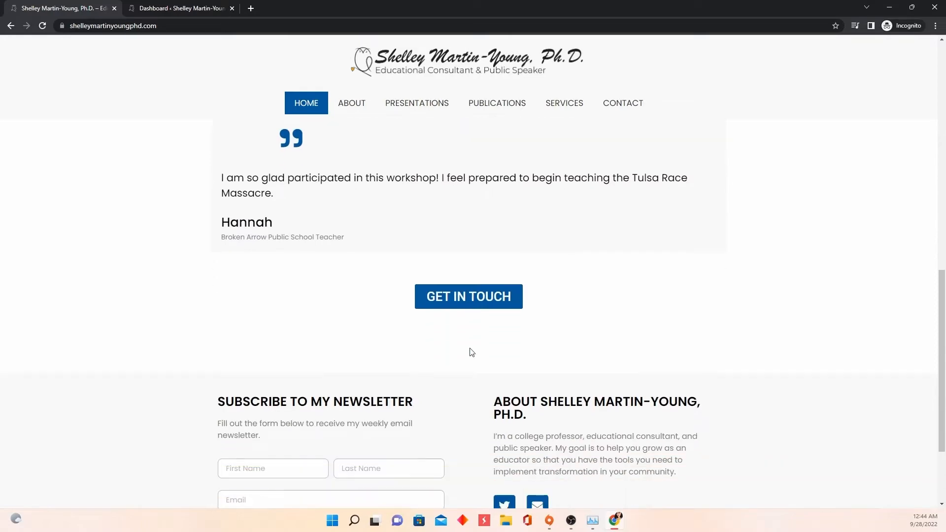
scroll(454, 337, "up", 8)
scroll(457, 339, "up", 5)
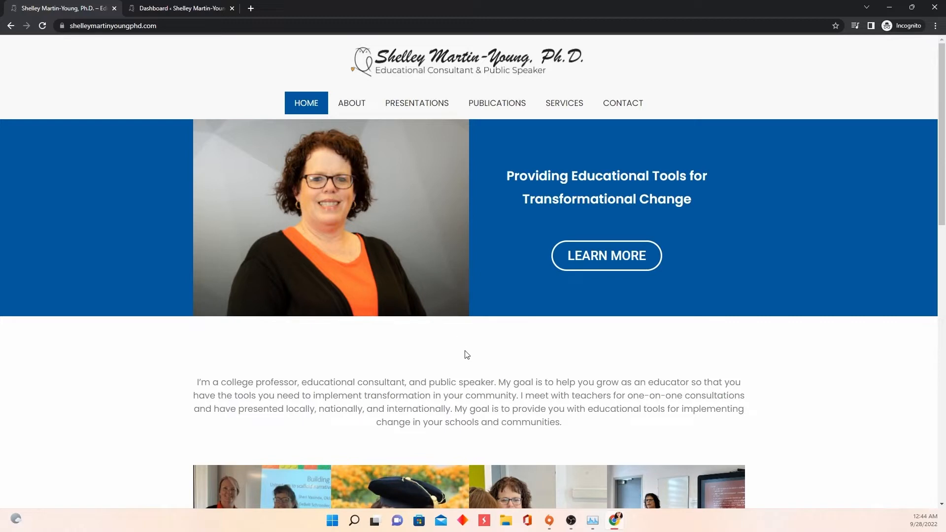
scroll(466, 354, "down", 5)
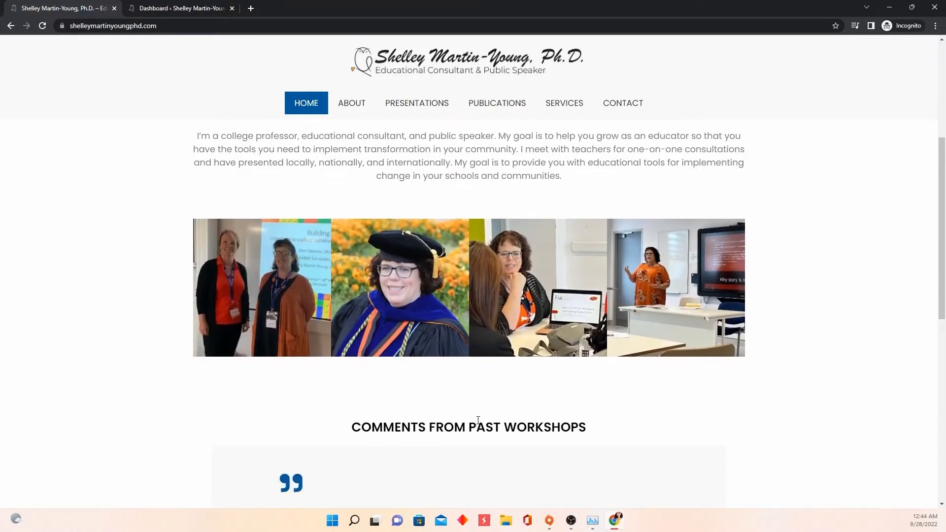
scroll(474, 416, "up", 5)
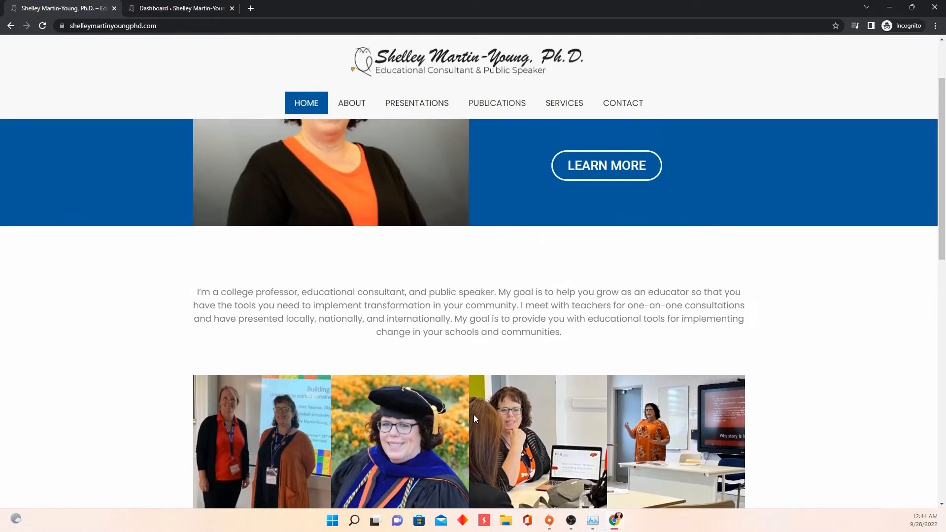
scroll(475, 416, "down", 10)
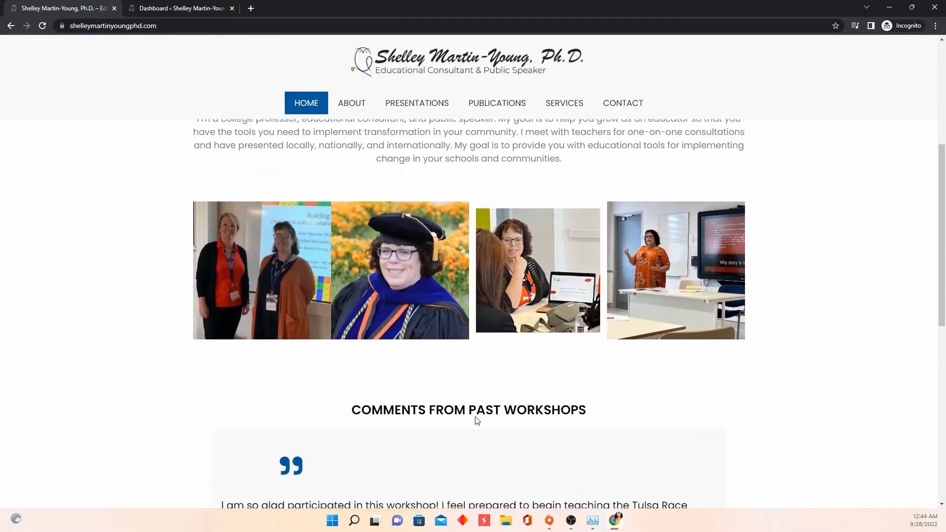
scroll(479, 407, "down", 3)
scroll(481, 408, "up", 15)
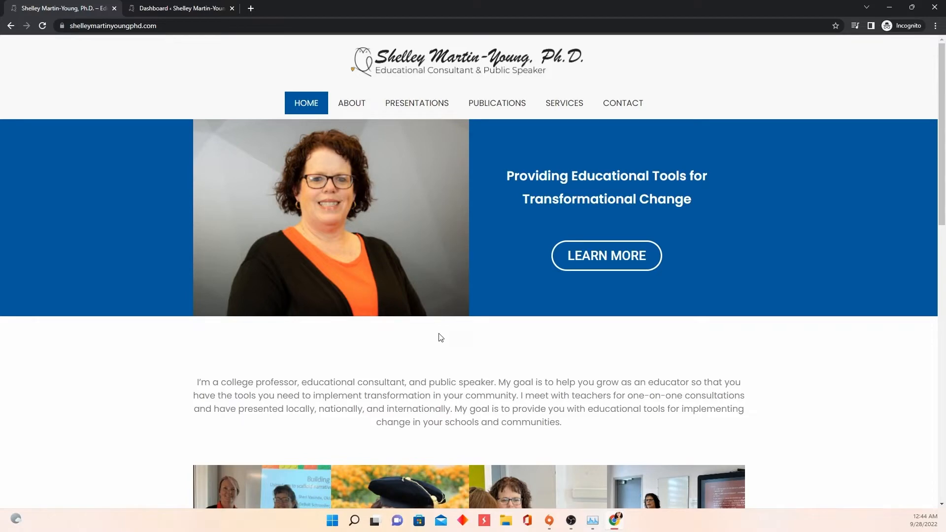
scroll(439, 345, "down", 7)
scroll(431, 362, "up", 7)
scroll(439, 379, "down", 4)
scroll(486, 388, "down", 4)
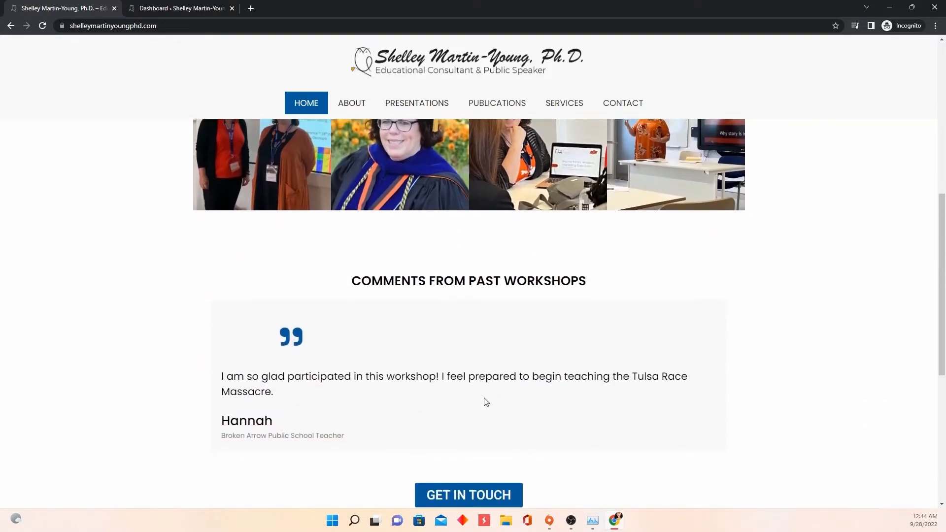
scroll(486, 402, "down", 5)
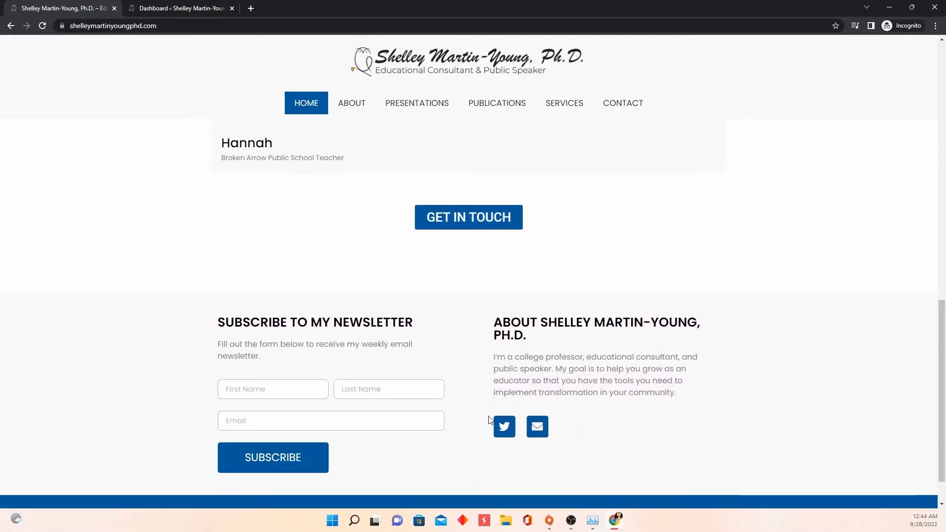
scroll(489, 420, "up", 13)
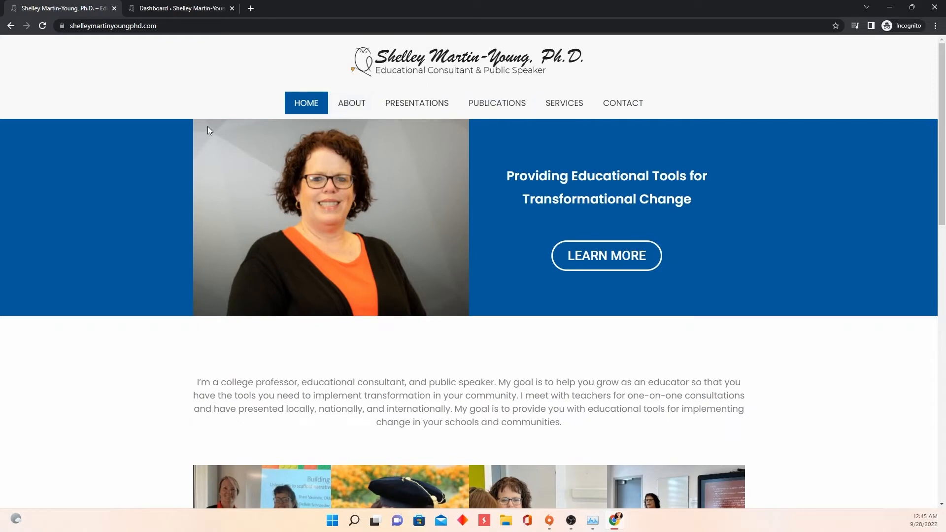
Check the site's admin dashboard and look through the public home page again down to the workshop comments
left_click(188, 16)
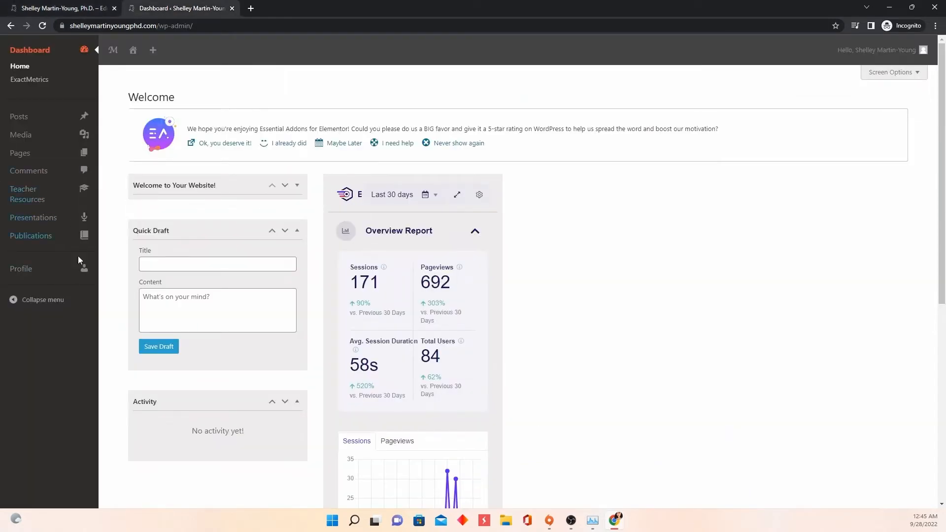
left_click(49, 14)
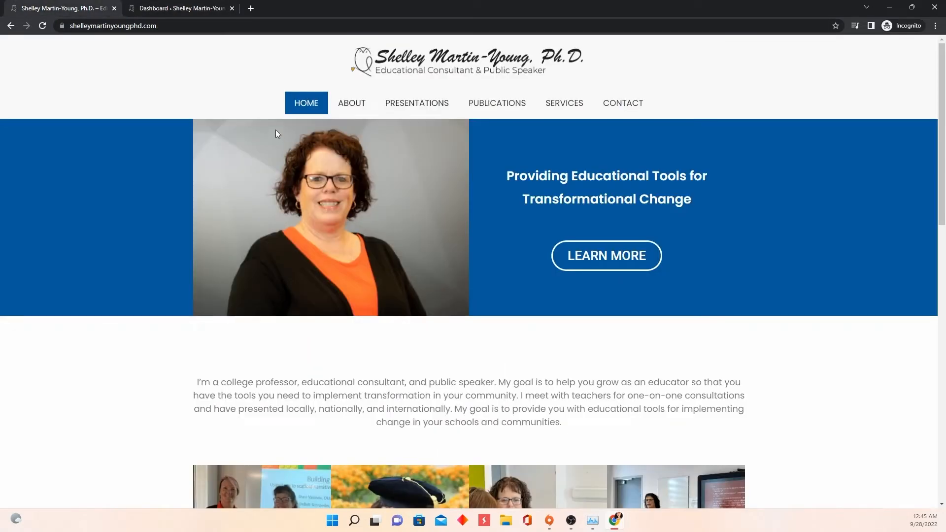
scroll(315, 256, "down", 9)
middle_click(406, 304)
scroll(405, 340, "down", 5)
scroll(363, 340, "up", 4)
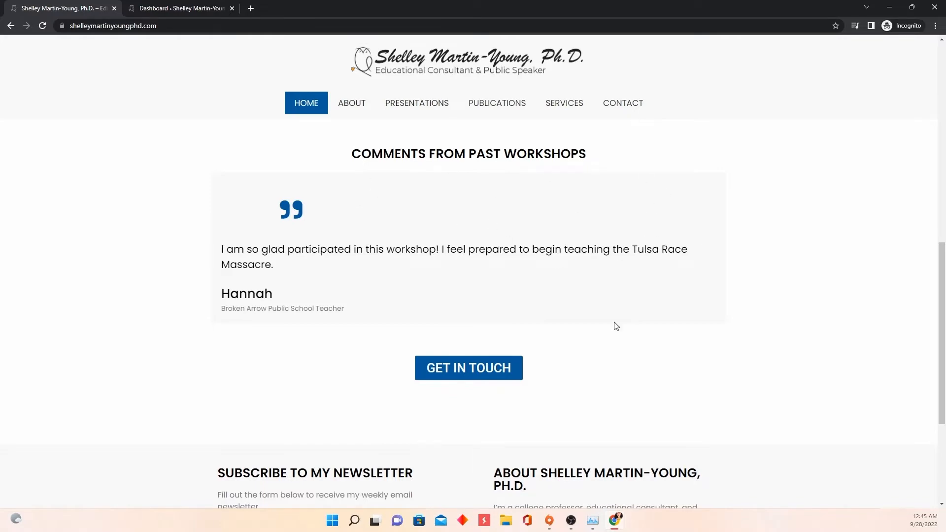
scroll(613, 325, "down", 4)
scroll(530, 325, "up", 4)
scroll(530, 328, "up", 10)
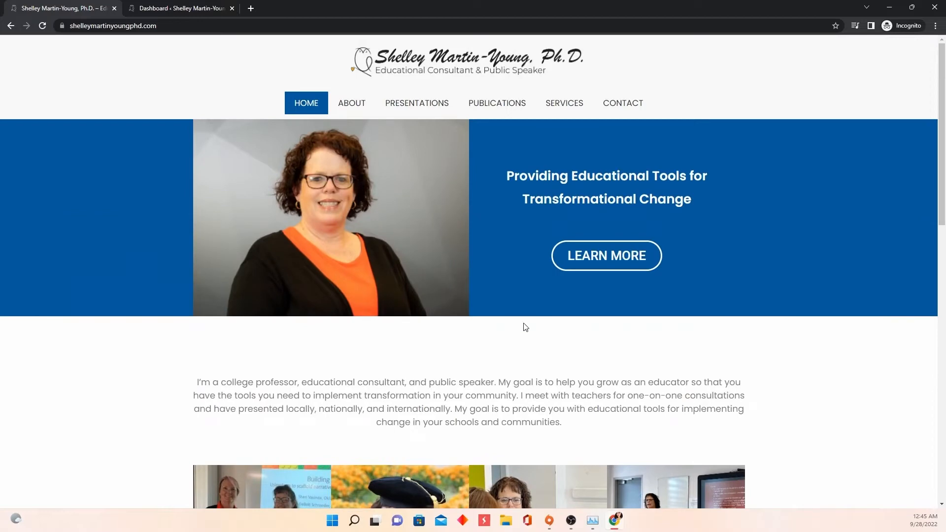
Open the About page, review the biography, and preview the downloadable CV before closing it
left_click(350, 104)
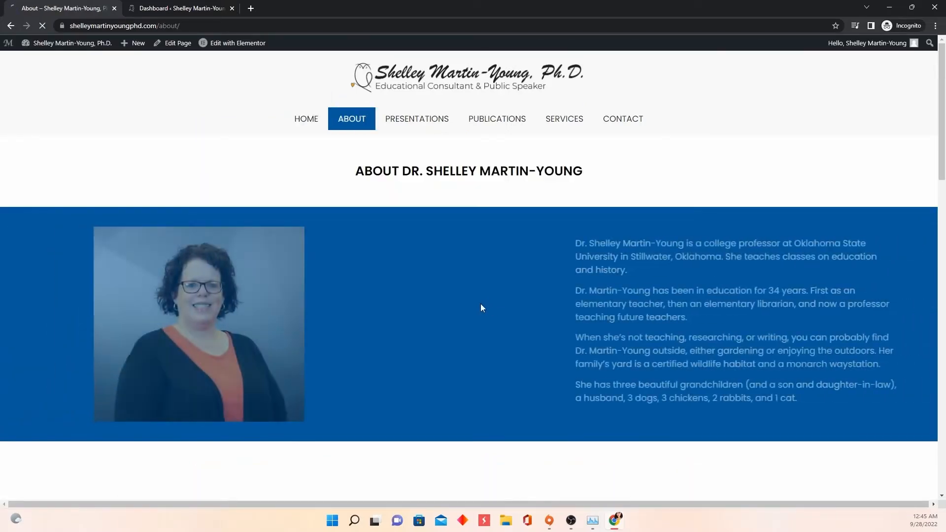
scroll(493, 315, "down", 4)
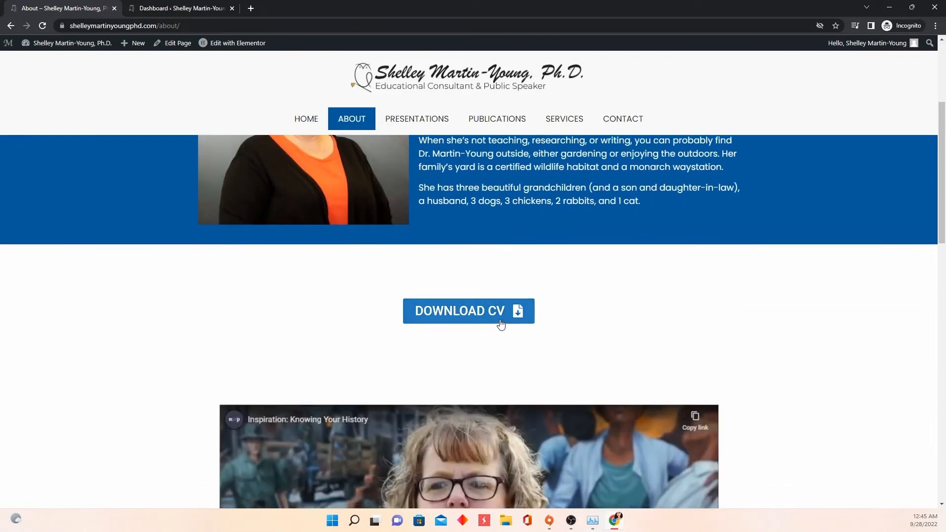
scroll(516, 297, "up", 3)
scroll(537, 274, "down", 3)
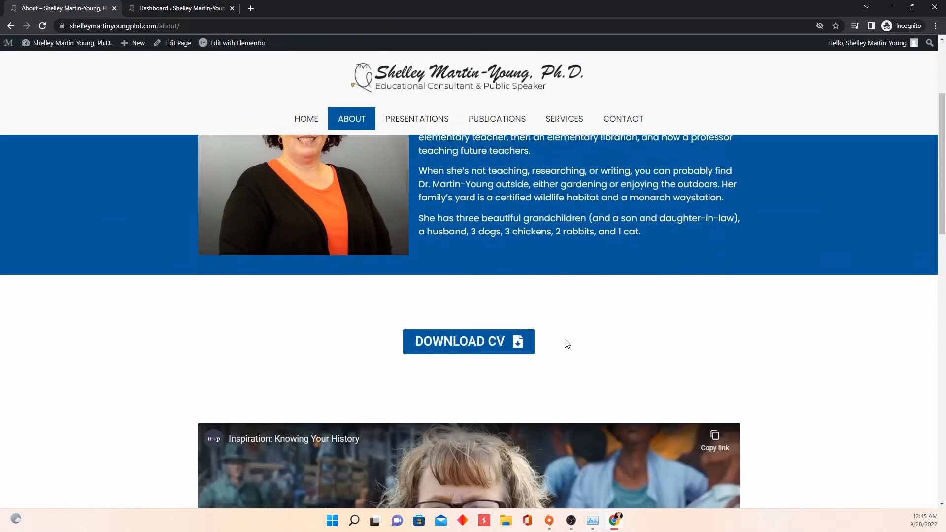
left_click(517, 321)
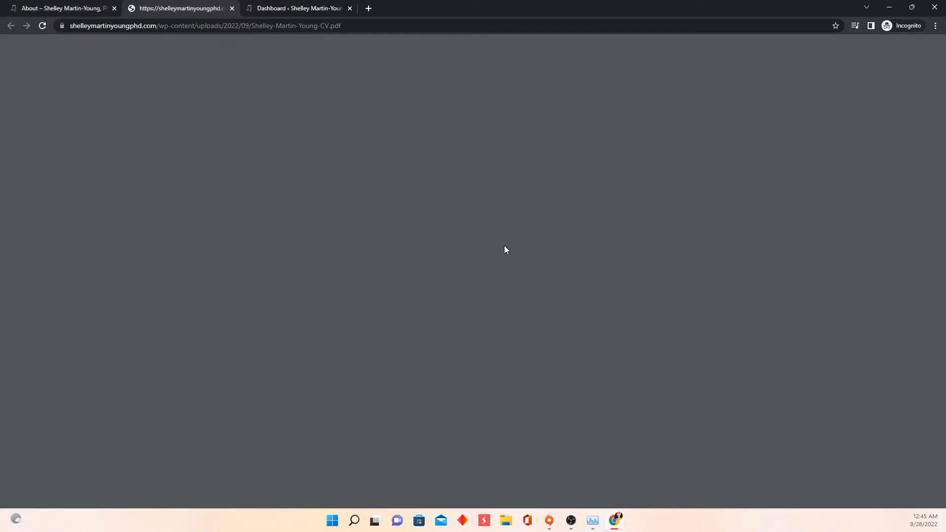
left_click(232, 8)
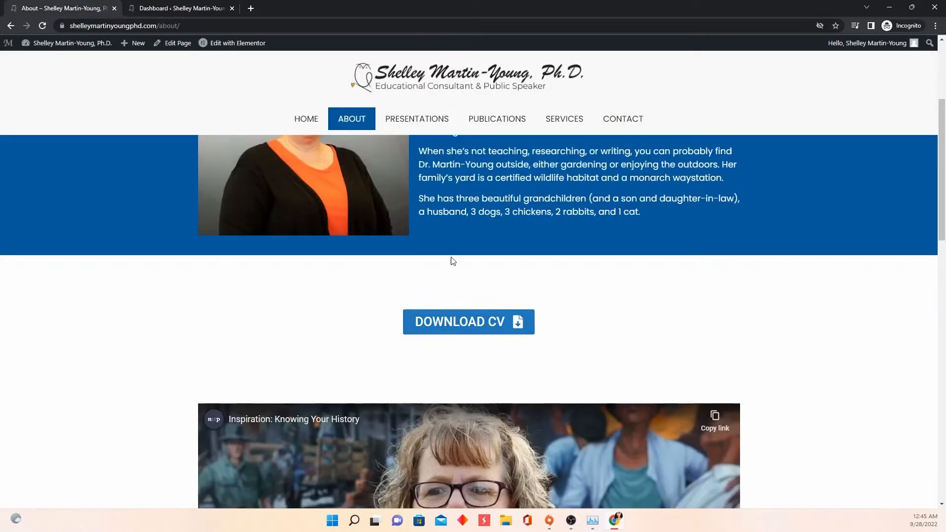
Review the About page's video and expand the F.A.Q. entries on educational background, current research and how to get in touch
scroll(489, 303, "down", 5)
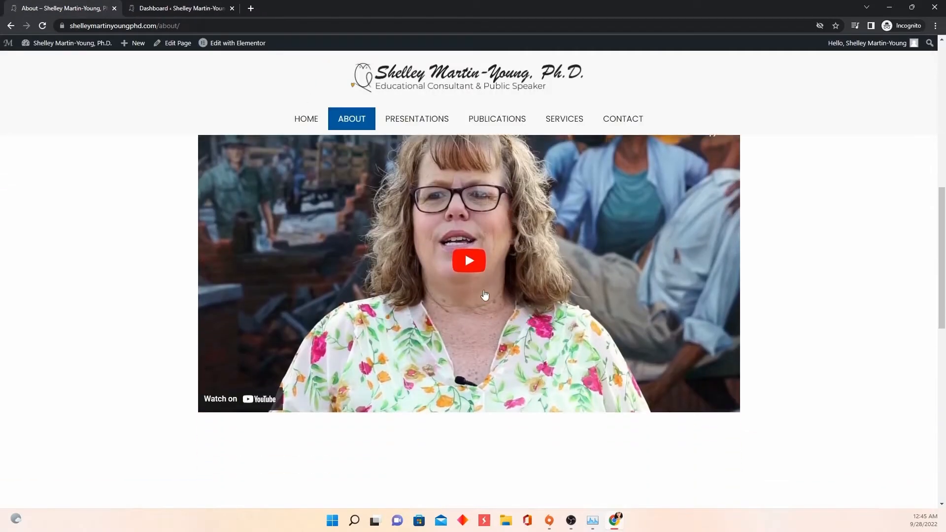
scroll(524, 315, "down", 1)
scroll(524, 316, "down", 6)
left_click(375, 273)
left_click(375, 321)
left_click(335, 198)
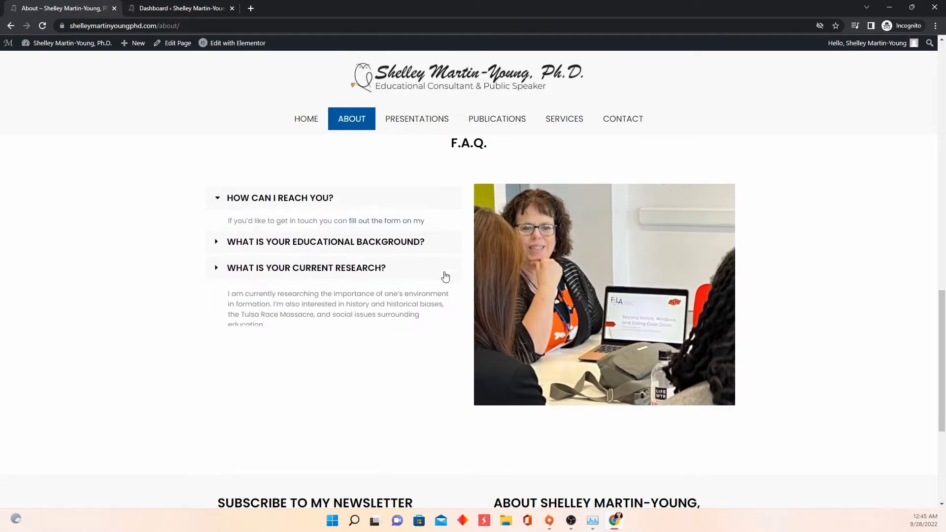
scroll(483, 321, "down", 2)
scroll(483, 320, "down", 2)
Open the Presentations page and review its upcoming and past presentations
scroll(494, 311, "up", 17)
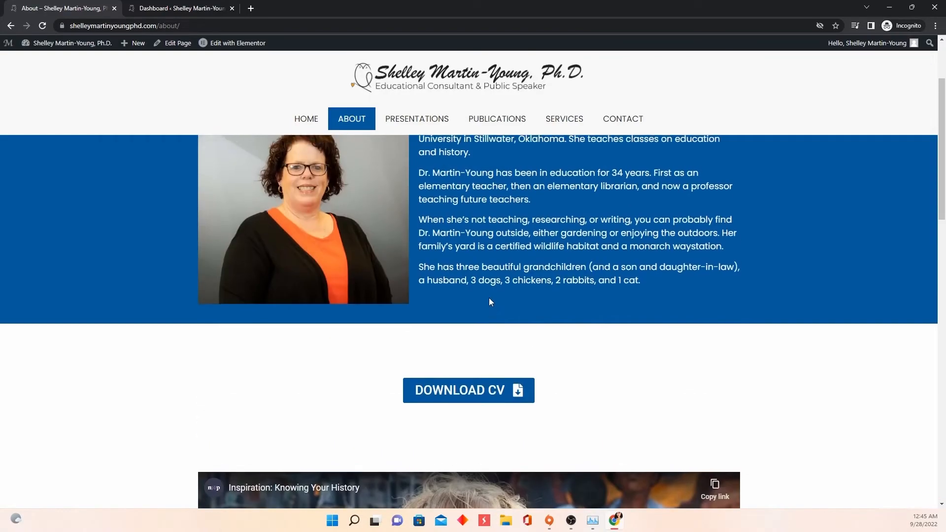
scroll(491, 302, "up", 3)
left_click(416, 119)
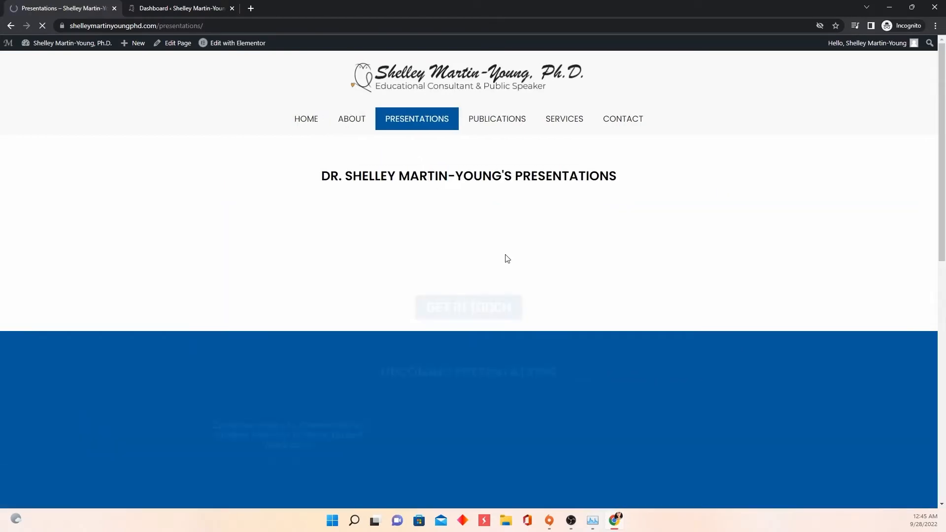
scroll(531, 290, "down", 1)
scroll(532, 295, "down", 3)
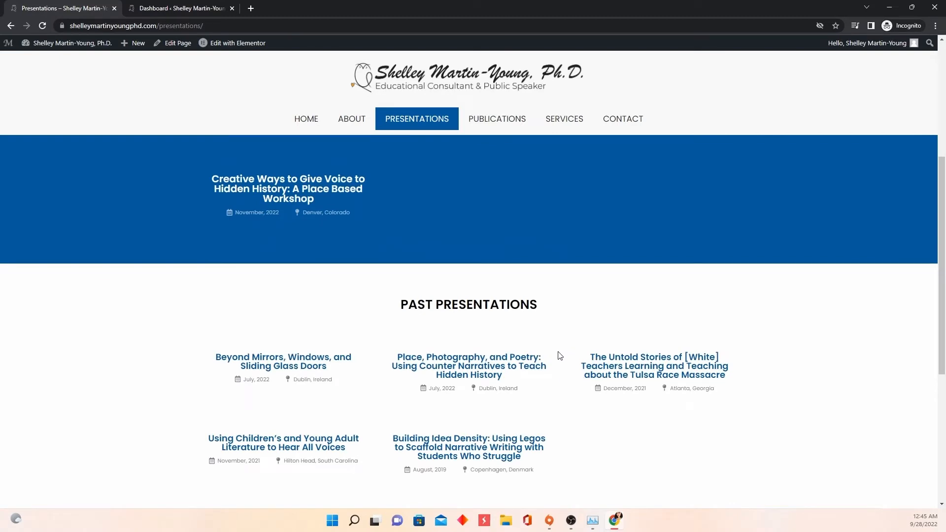
scroll(534, 372, "down", 1)
scroll(459, 353, "up", 3)
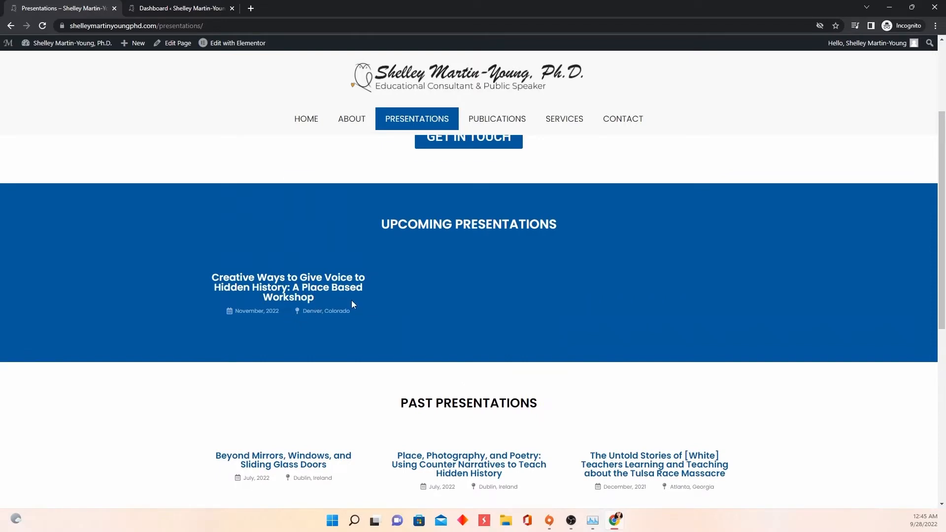
Compare the dates and locations listed under the upcoming and past presentations
scroll(399, 316, "down", 2)
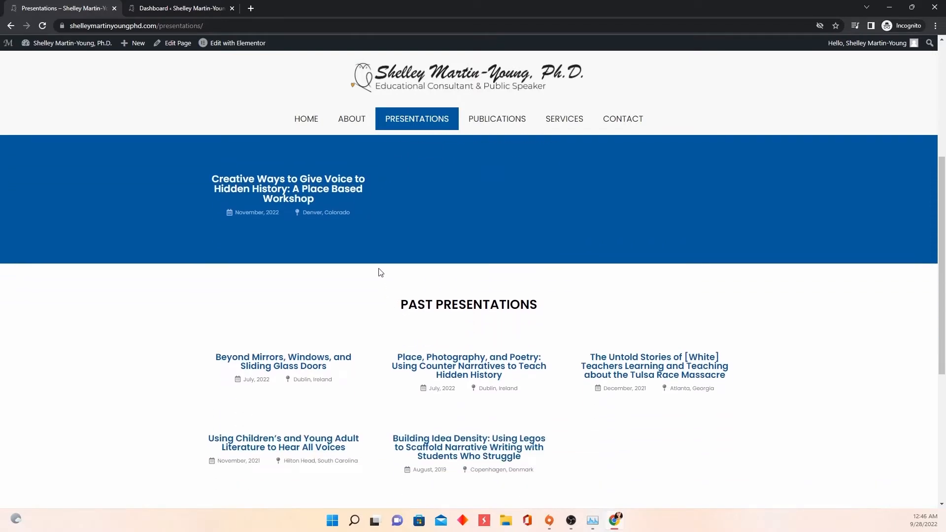
scroll(437, 250, "down", 1)
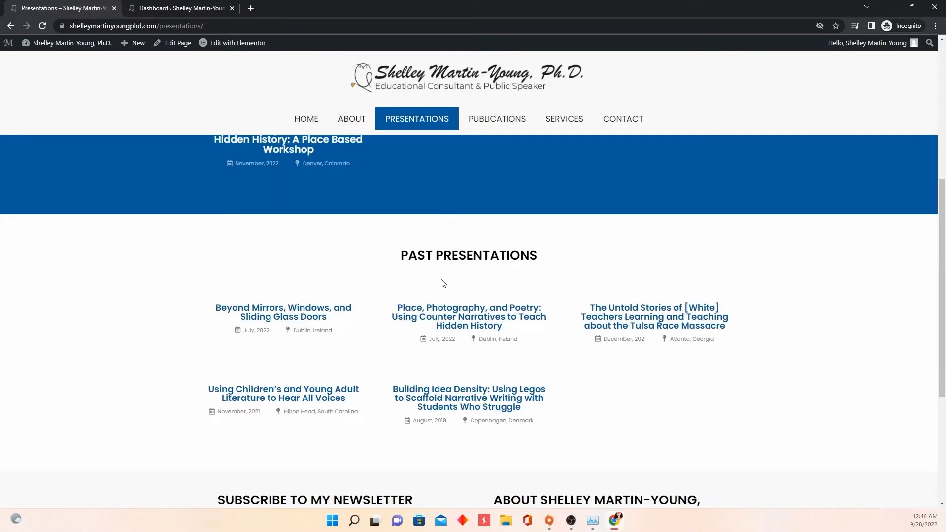
scroll(559, 369, "down", 1)
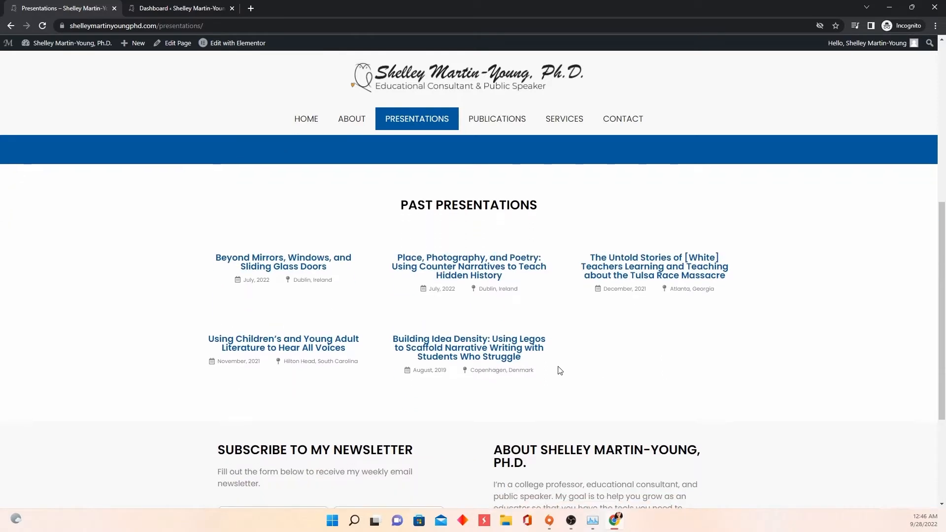
scroll(560, 379, "up", 2)
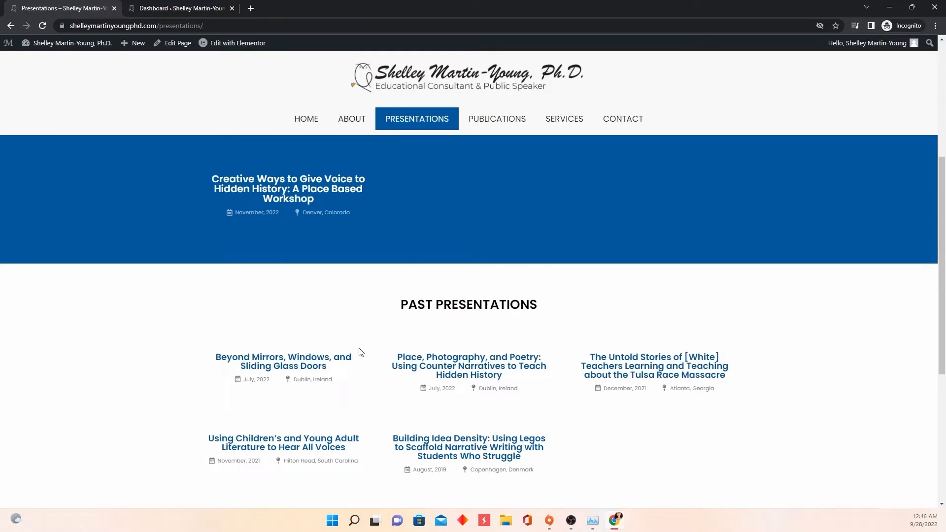
scroll(363, 359, "down", 2)
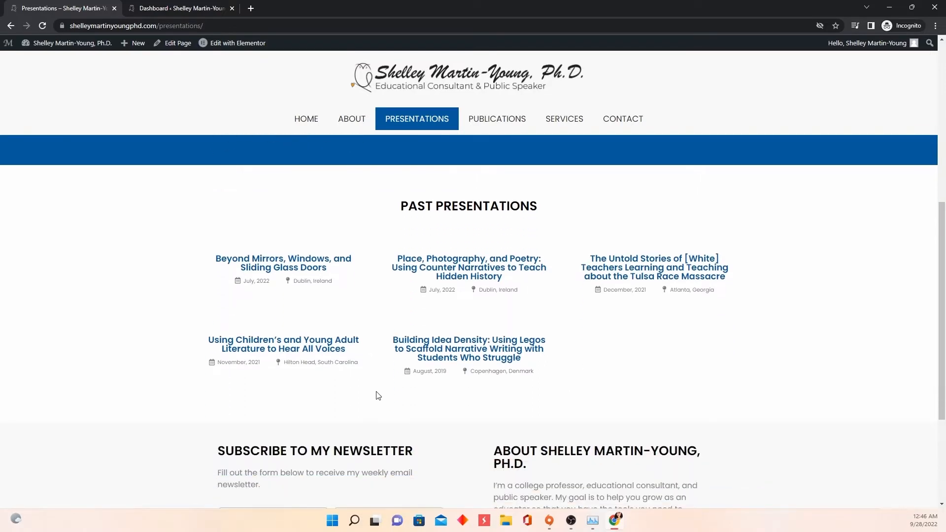
scroll(378, 396, "up", 1)
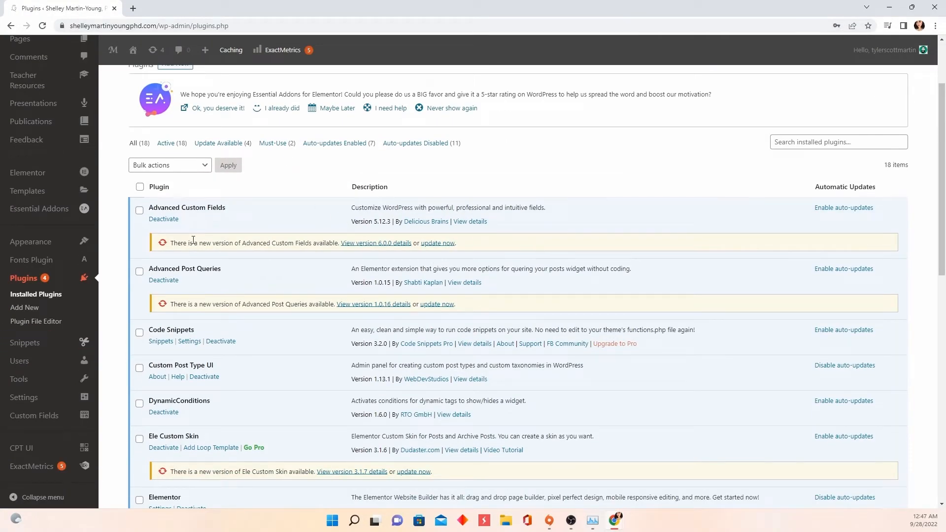
Run a bulk update on all installed plugins and check the update status of each one
left_click(140, 187)
left_click(167, 165)
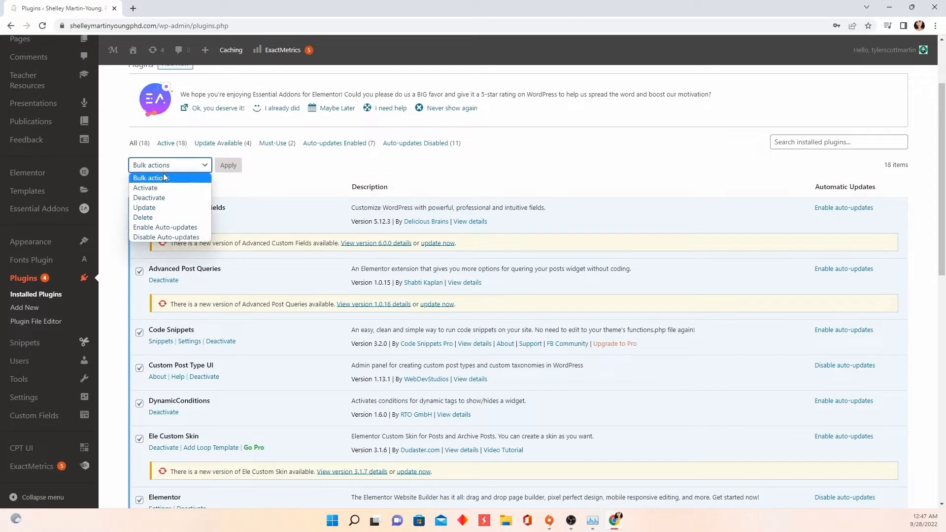
left_click(166, 208)
left_click(229, 165)
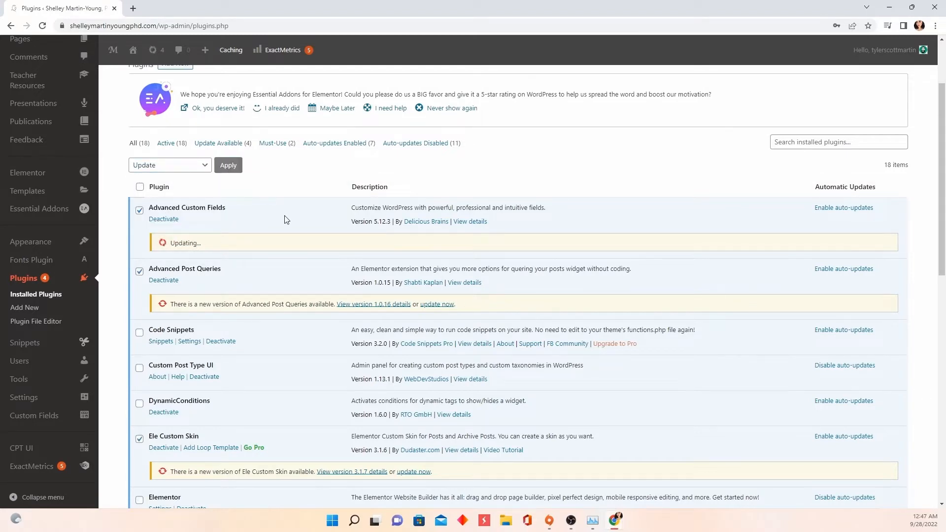
scroll(290, 230, "down", 1)
scroll(293, 227, "down", 2)
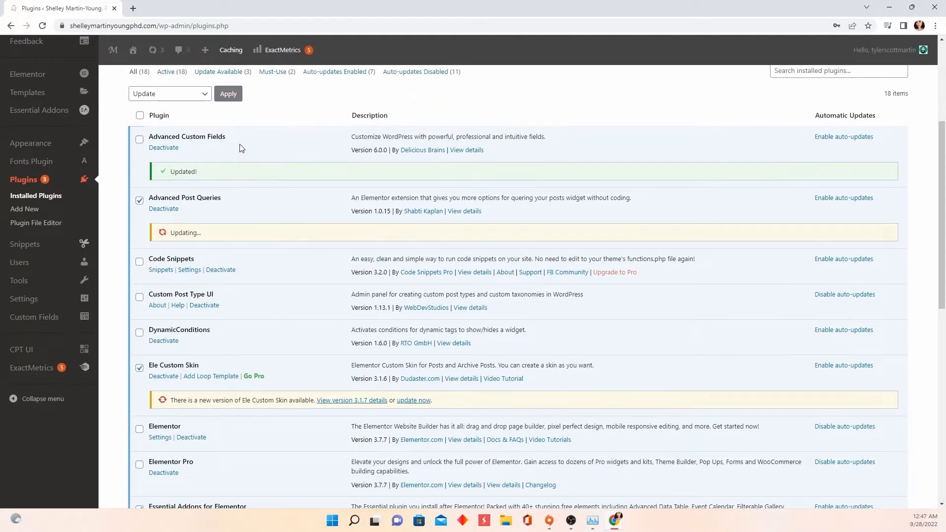
scroll(239, 195, "down", 3)
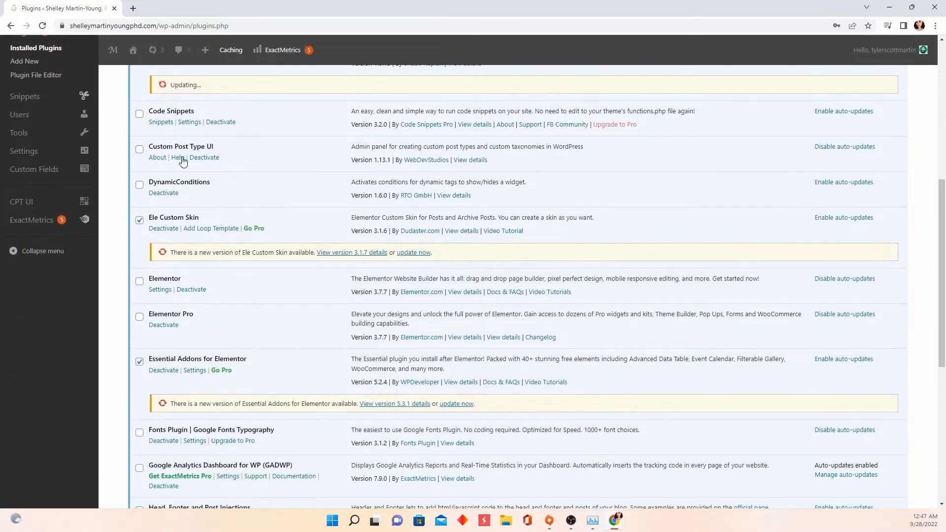
scroll(197, 167, "up", 2)
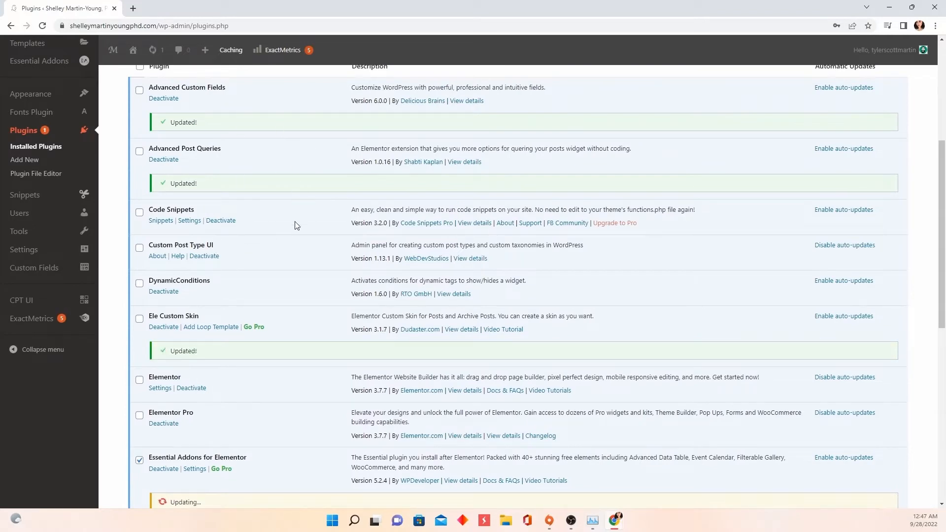
scroll(244, 250, "up", 1)
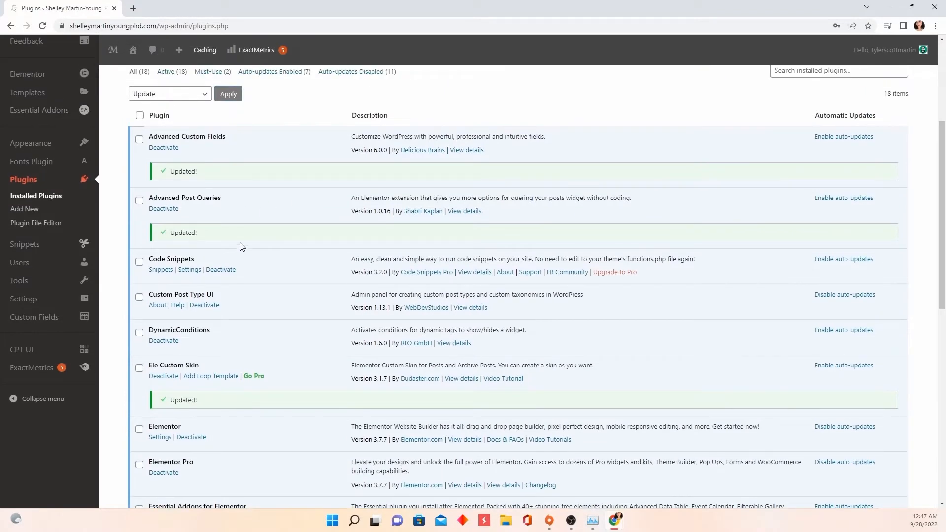
scroll(231, 299, "up", 4)
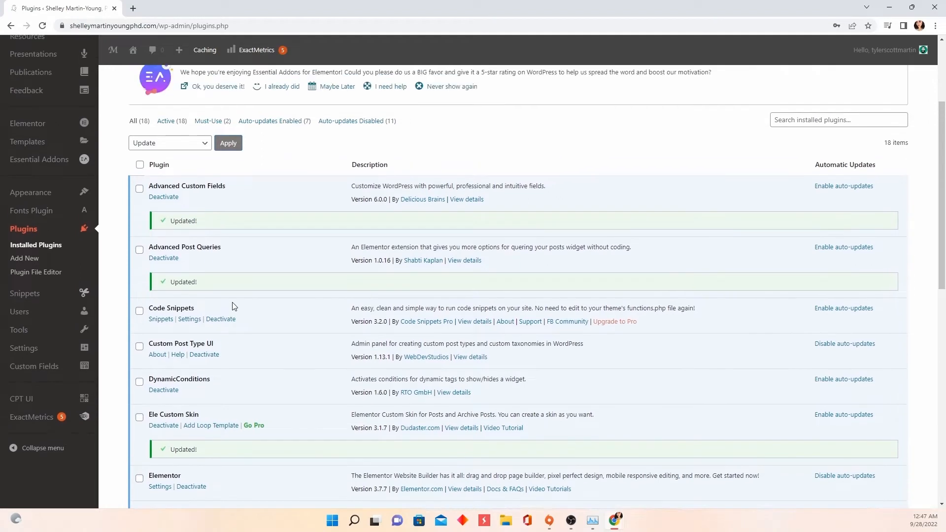
Examine the full list of installed plugins, from Advanced Custom Fields to WPS Hide Login
scroll(228, 328, "down", 4)
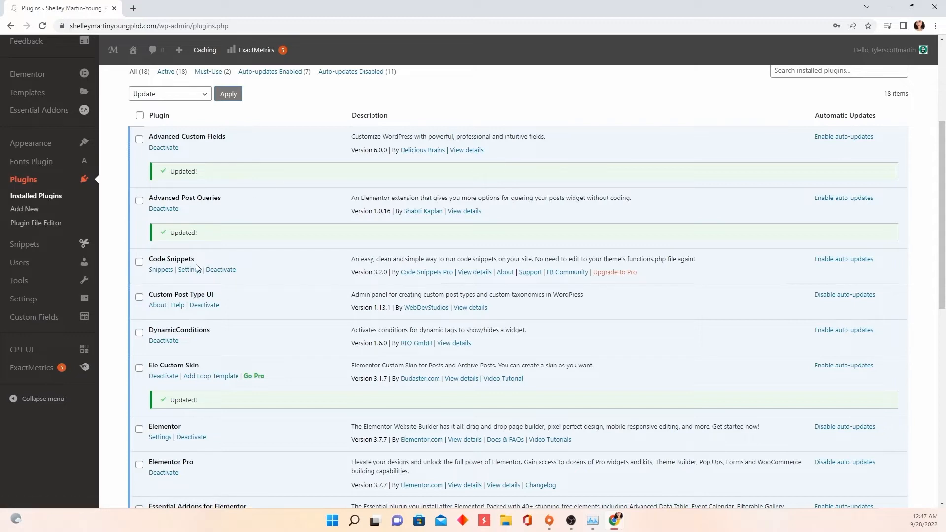
scroll(197, 268, "down", 2)
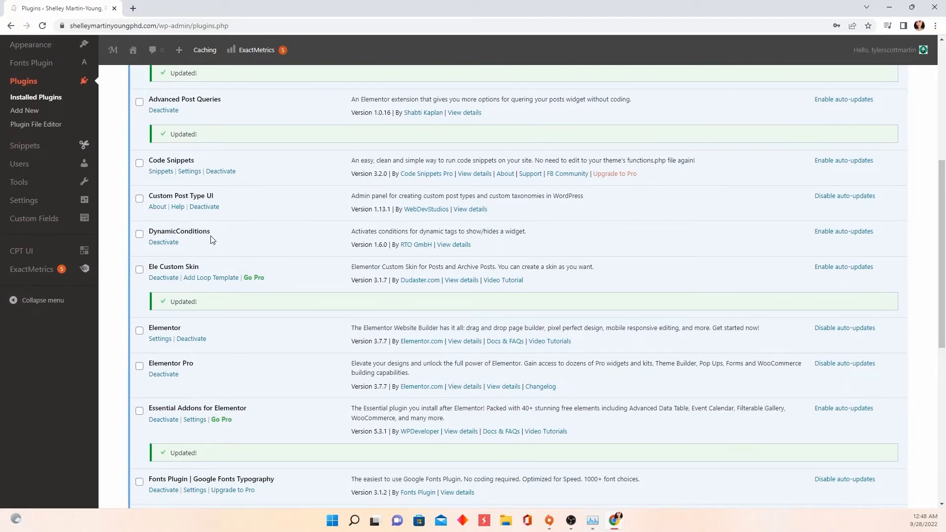
scroll(207, 242, "up", 4)
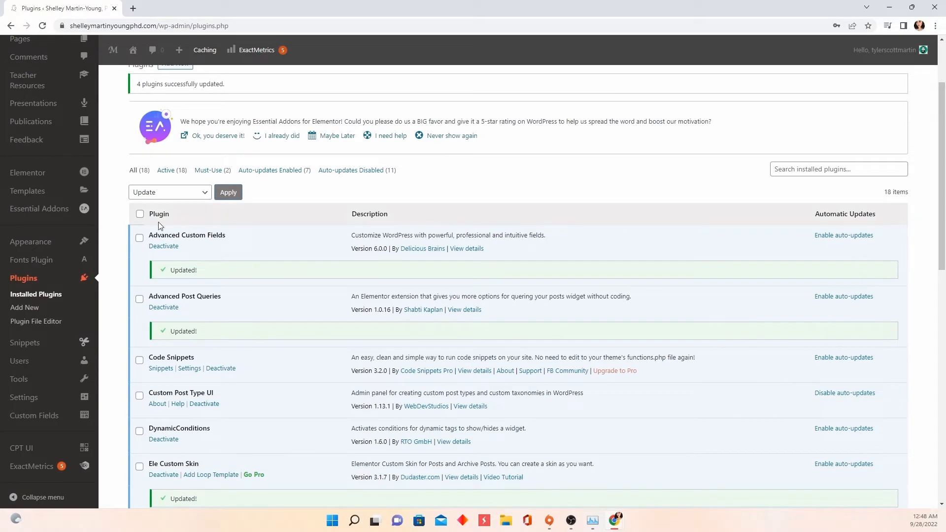
scroll(234, 287, "down", 2)
scroll(234, 287, "down", 4)
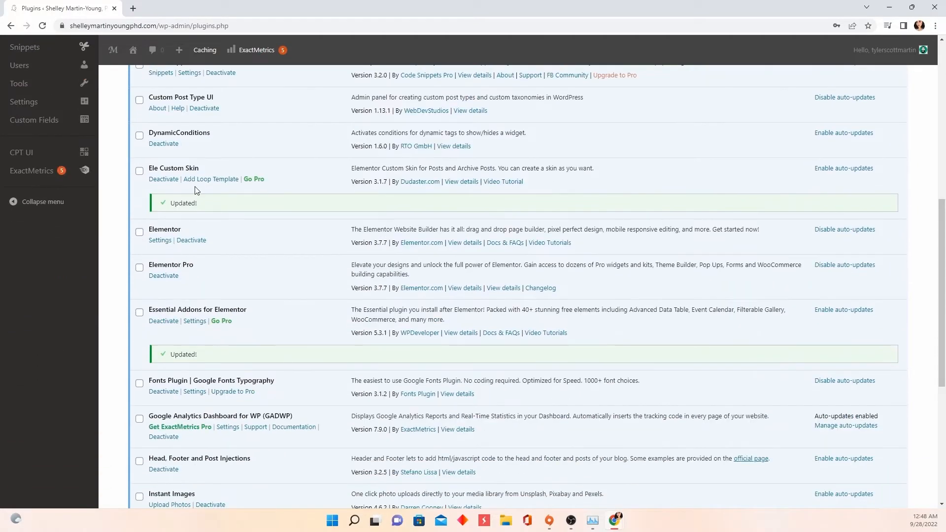
scroll(236, 240, "down", 2)
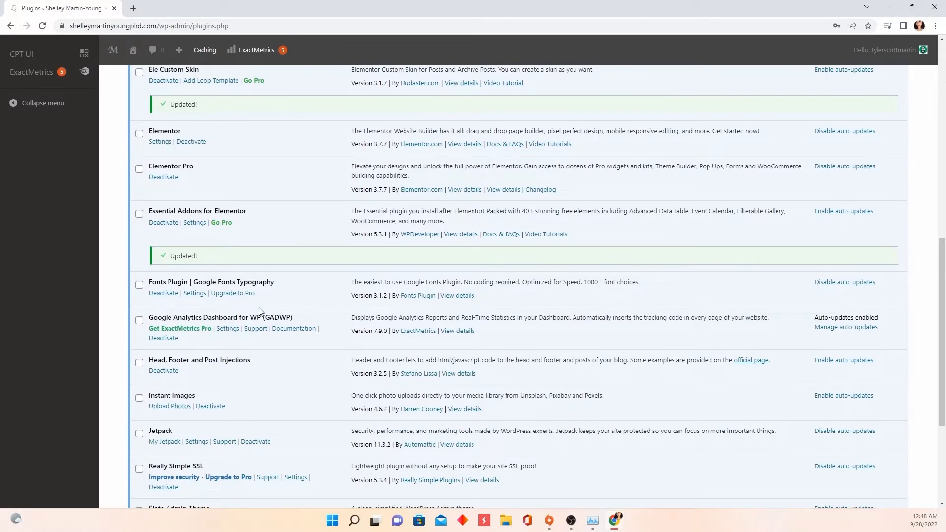
scroll(256, 309, "down", 4)
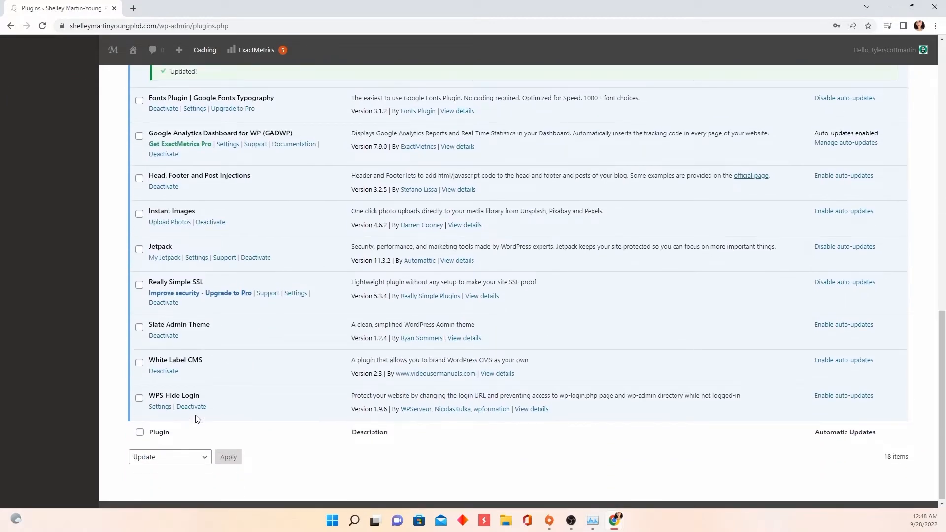
scroll(197, 419, "up", 10)
scroll(201, 206, "up", 4)
scroll(211, 232, "down", 10)
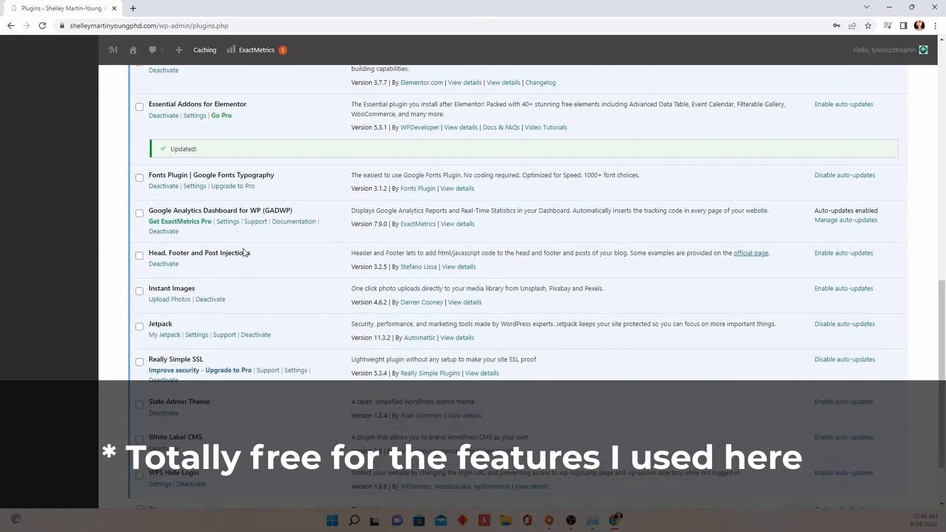
scroll(244, 253, "up", 10)
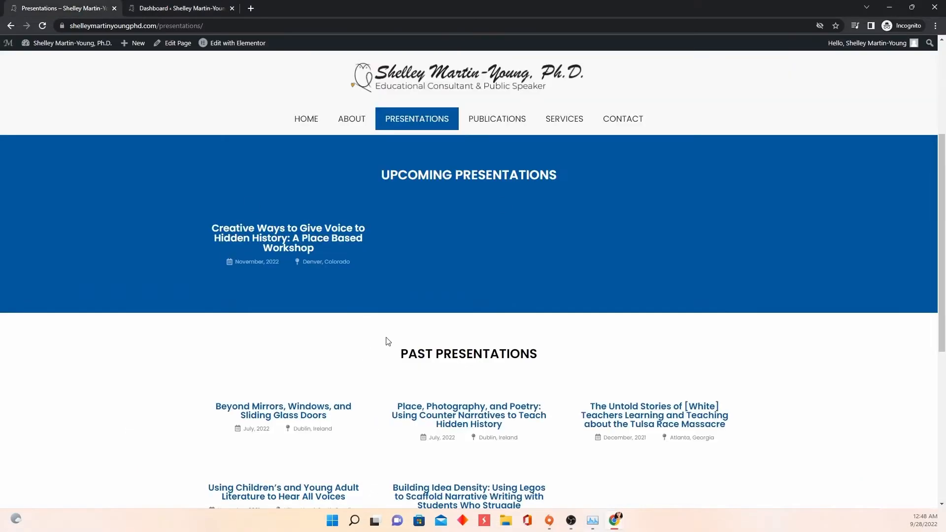
Review the public Presentations page again, highlighting the date and location of the upcoming Hidden History workshop
scroll(388, 341, "down", 1)
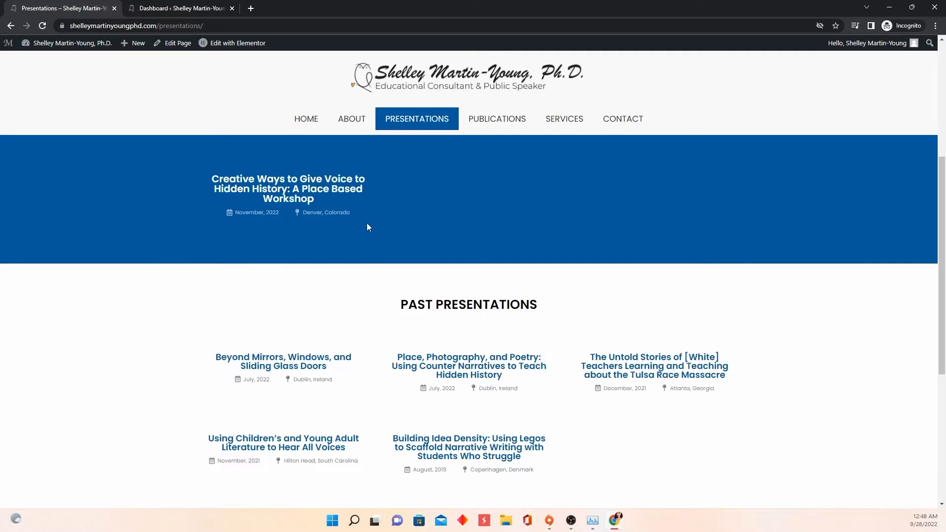
scroll(384, 308, "down", 2)
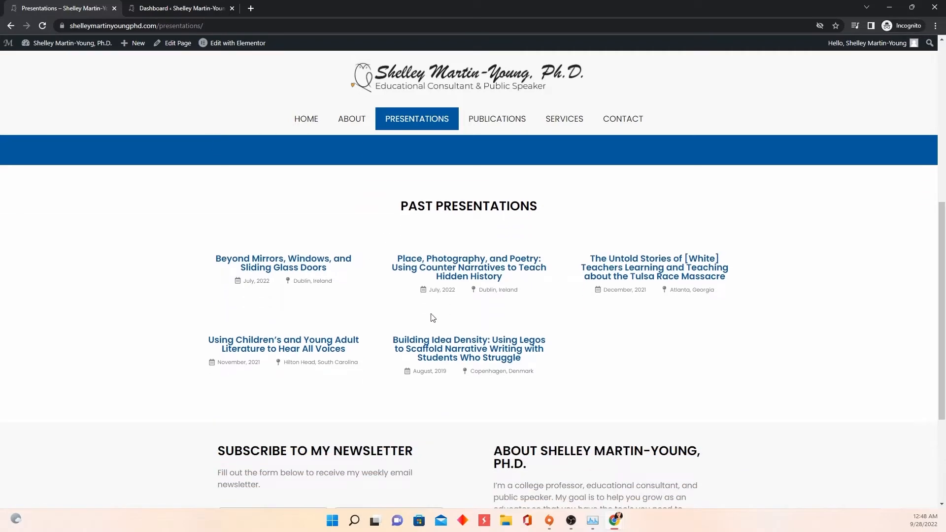
scroll(367, 276, "up", 3)
scroll(365, 274, "up", 1)
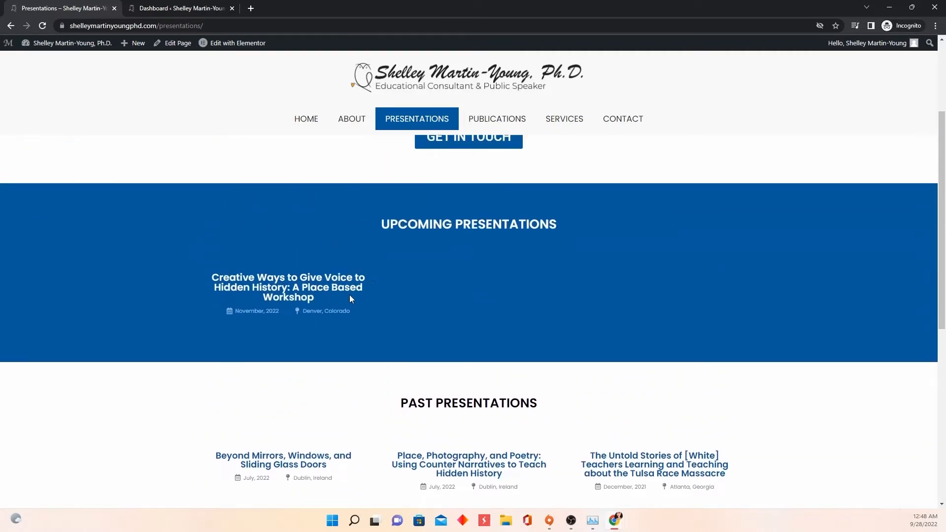
scroll(389, 311, "down", 1)
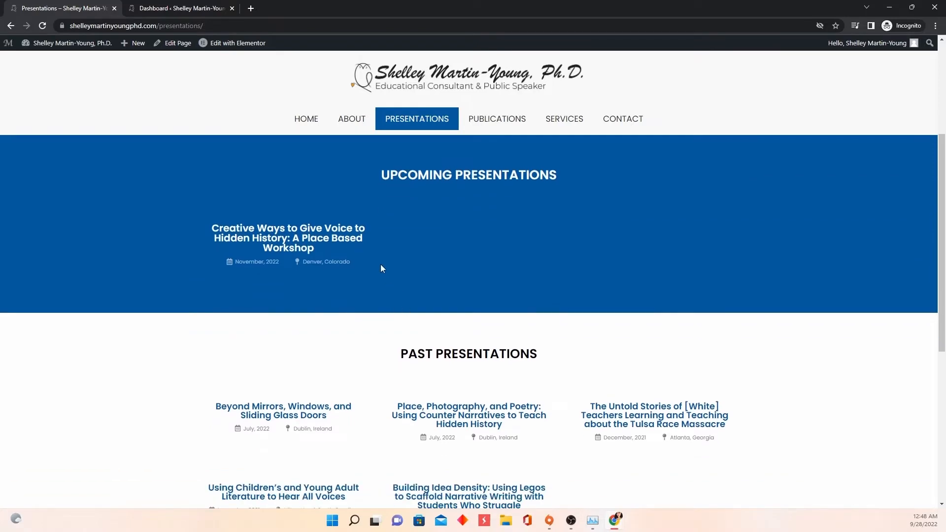
scroll(381, 266, "down", 3)
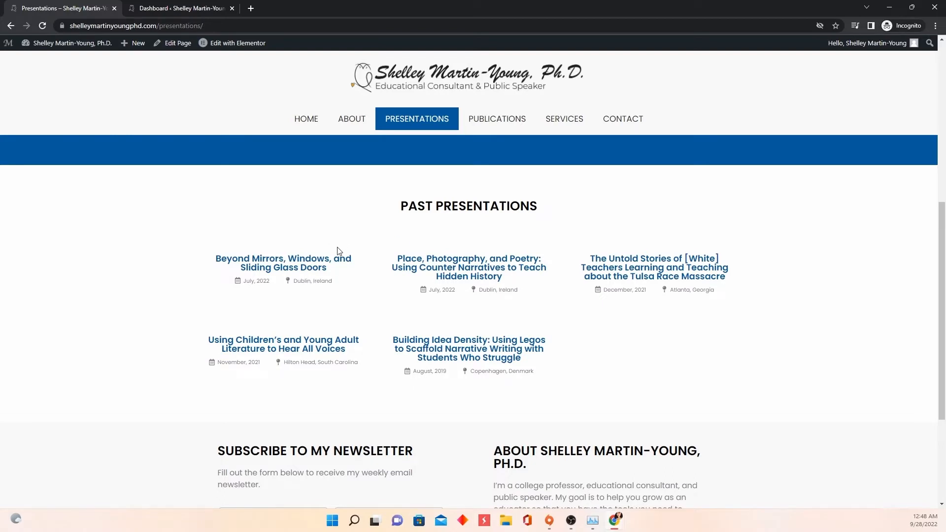
scroll(452, 277, "up", 4)
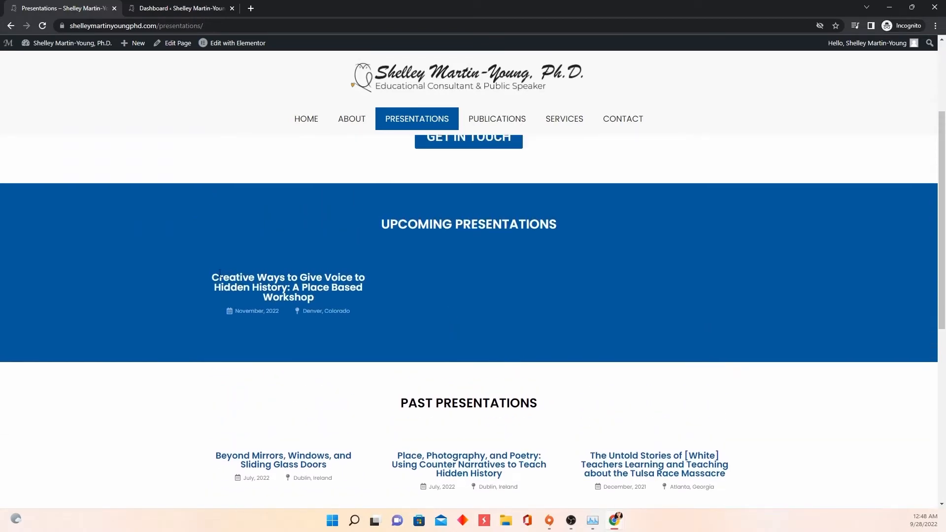
left_click_drag(256, 310, 242, 311)
left_click_drag(352, 311, 306, 310)
Create a new presentation entry in the WordPress dashboard and title it "Working With Elementor"
left_click(209, 13)
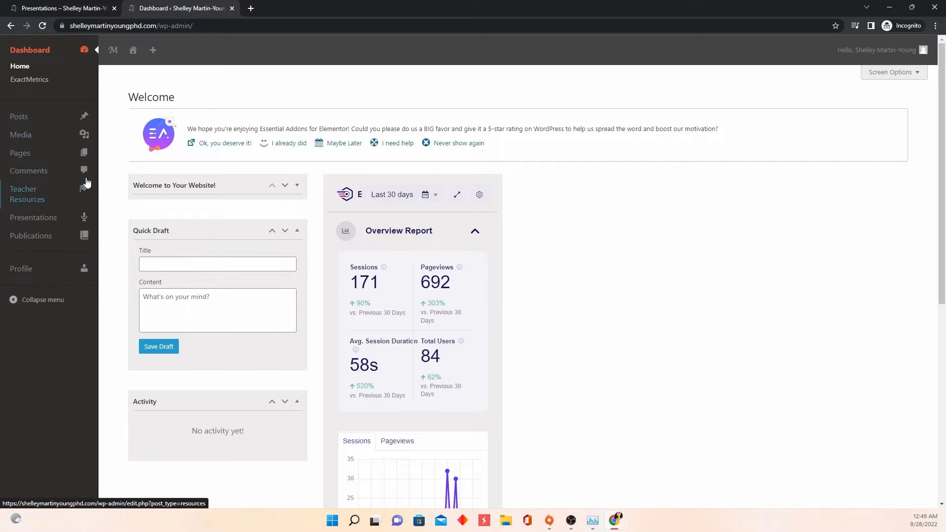
mouse_move(42, 228)
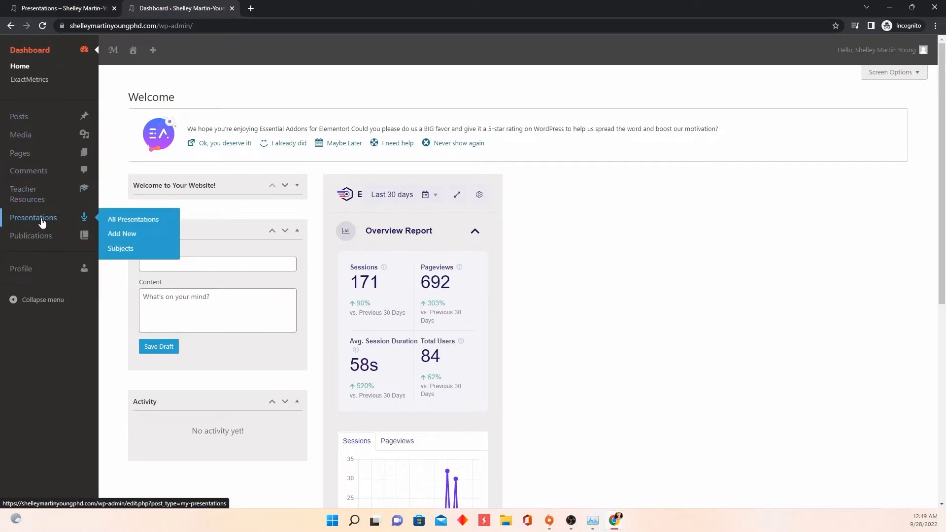
left_click(112, 234)
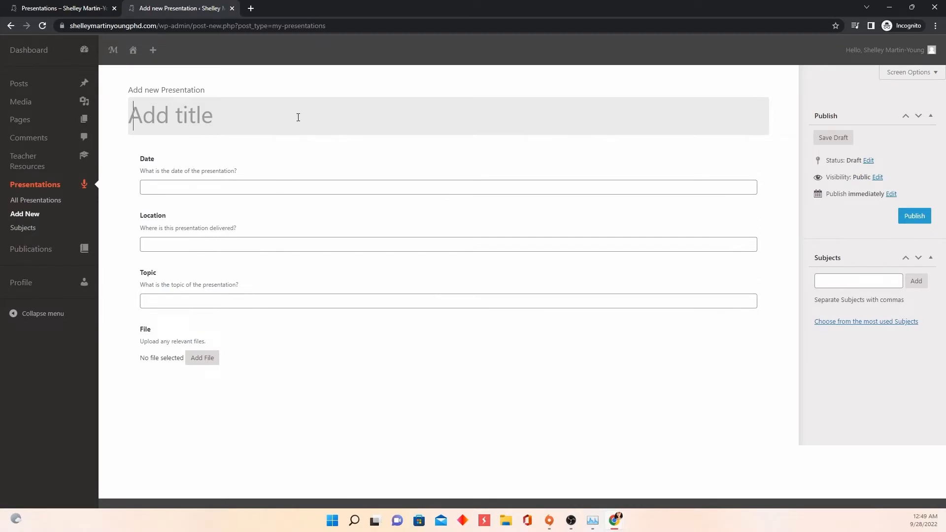
type("Working ")
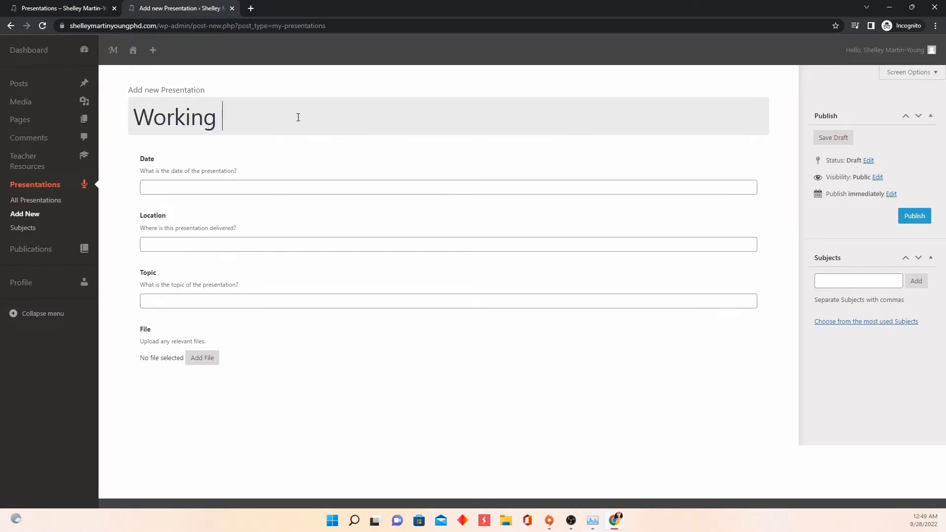
type("With Elementor")
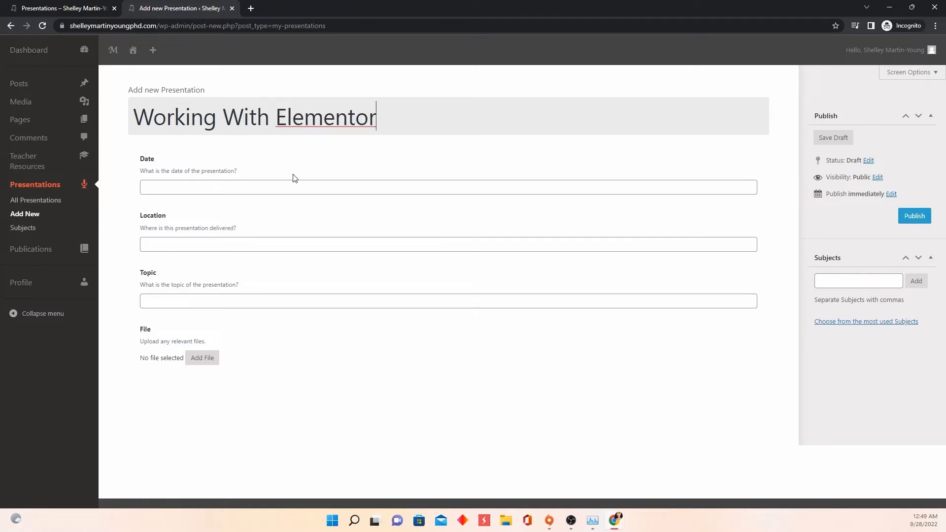
Fill in the presentation's details with the date December 30, 2022, the location New York, NY, and the topic Elementor
left_click(298, 186)
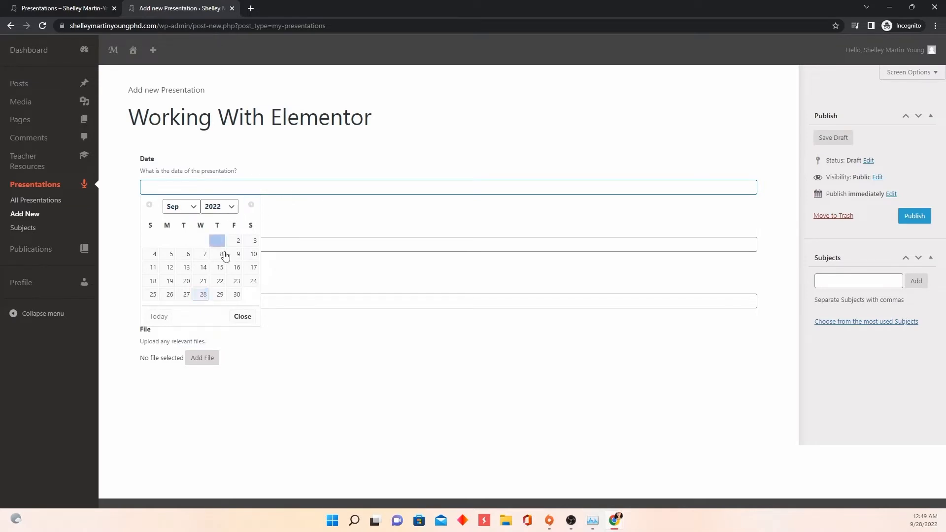
left_click(192, 209)
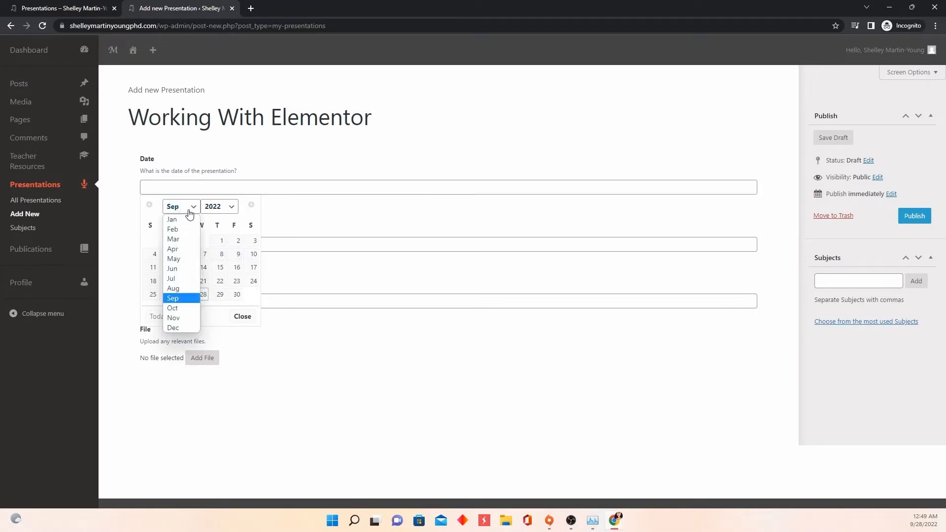
left_click(175, 328)
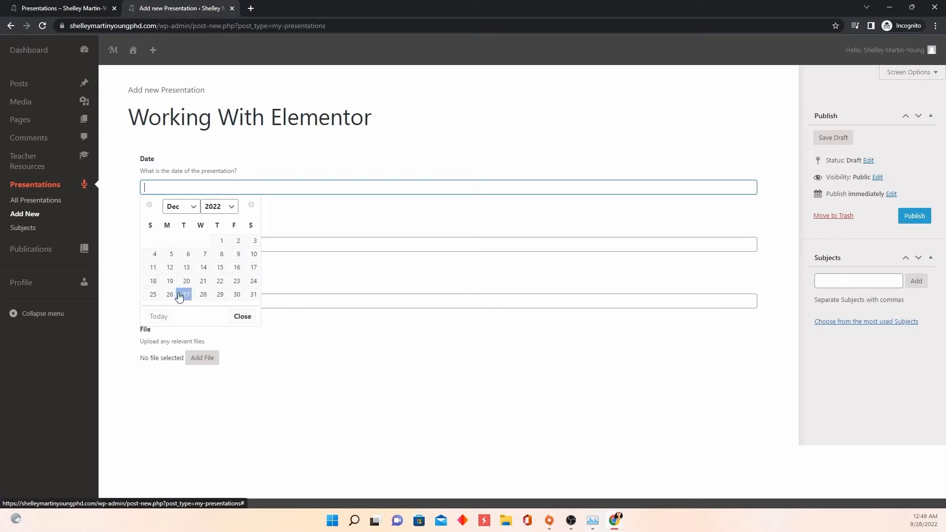
left_click(234, 298)
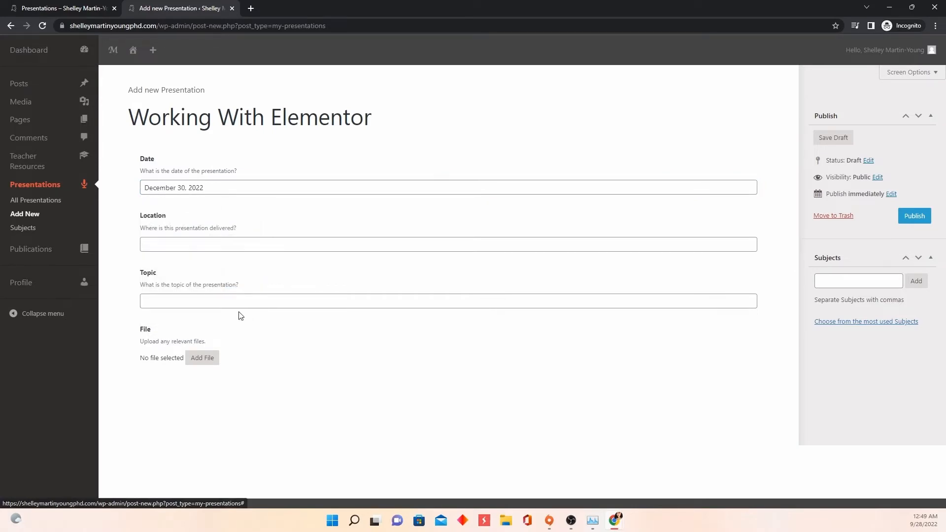
left_click(196, 245)
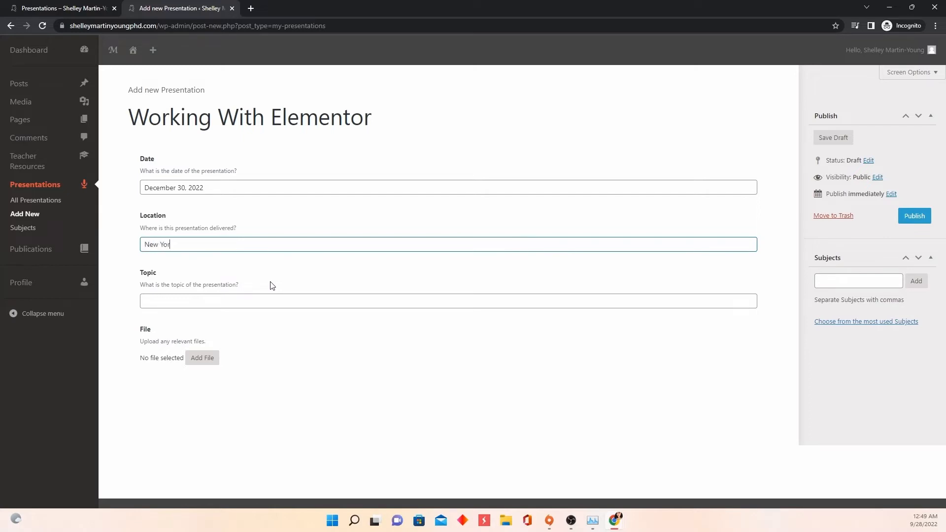
left_click(280, 295)
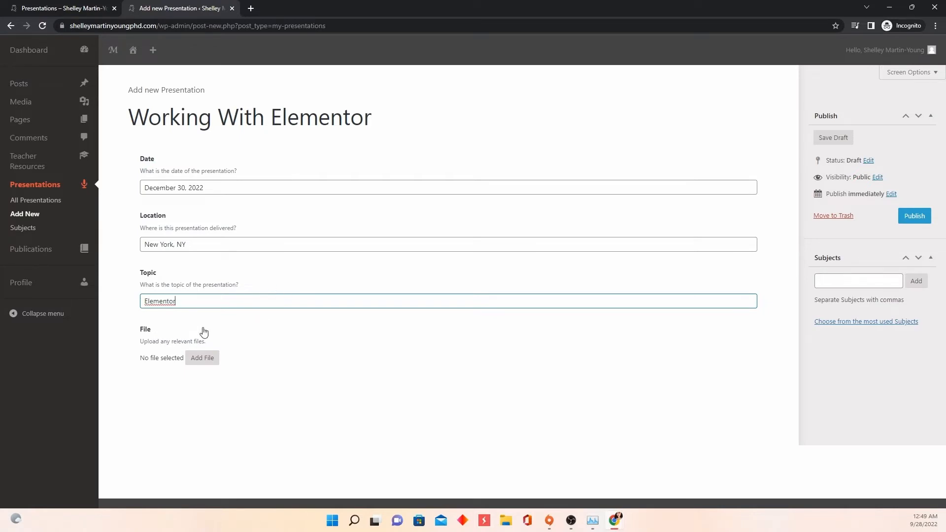
Attach e1alphaorder.ppt from the media library to the presentation and publish it
left_click(202, 358)
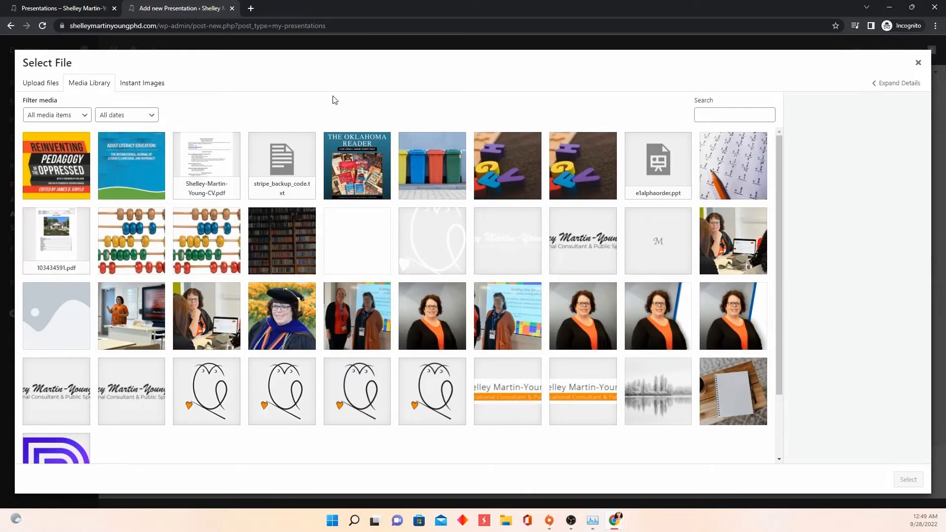
left_click(636, 171)
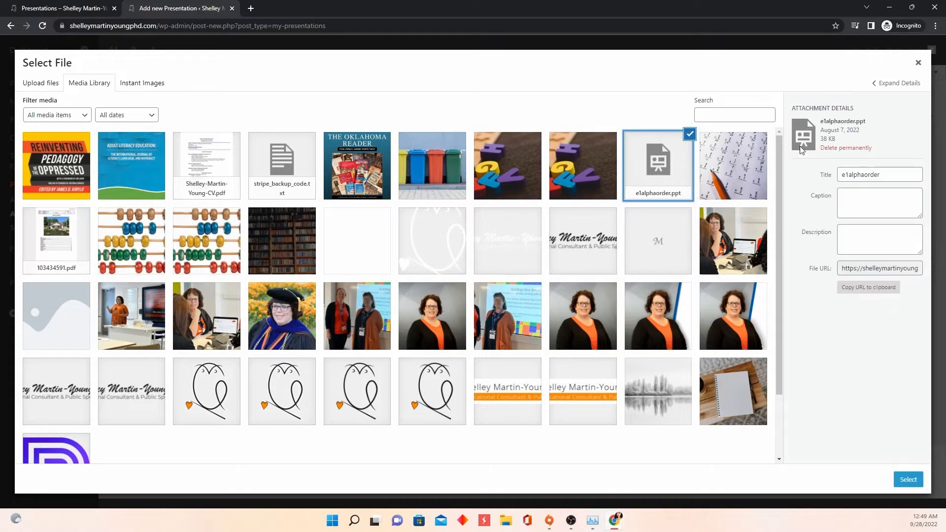
left_click(908, 479)
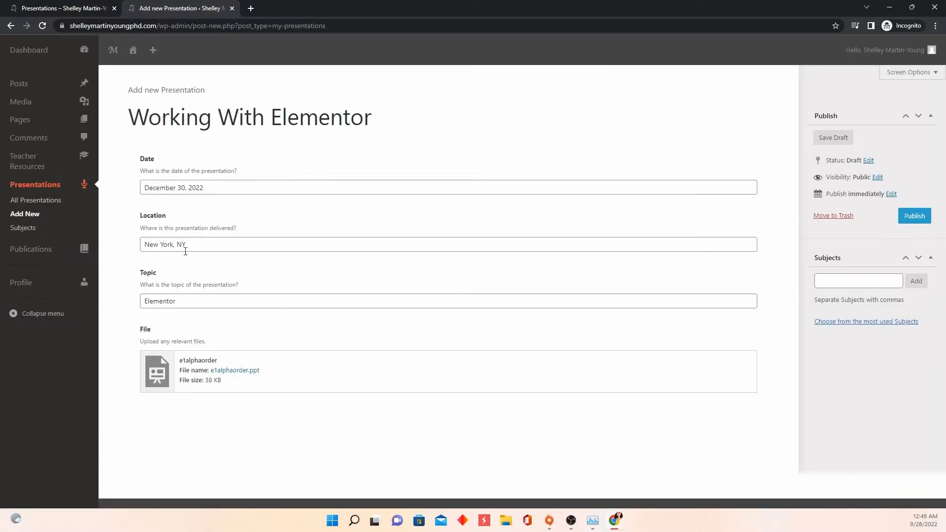
left_click(913, 219)
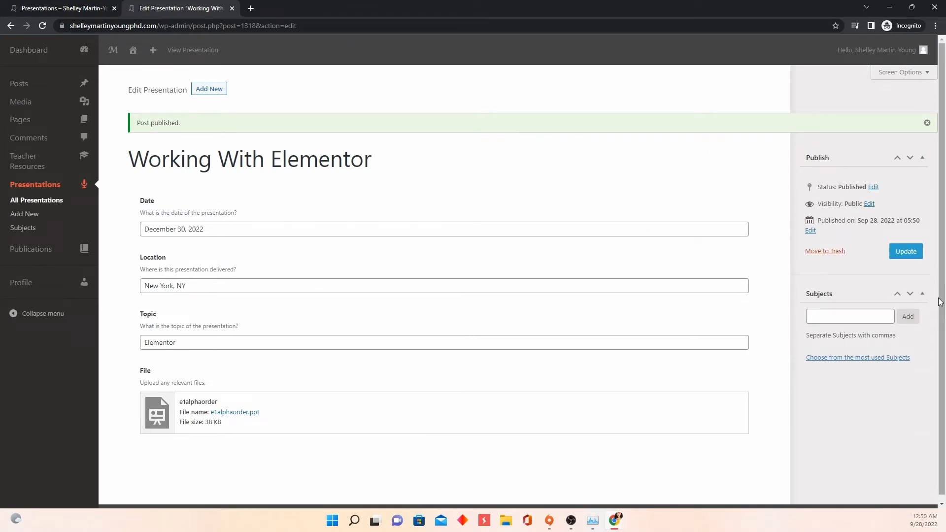
scroll(296, 391, "down", 1)
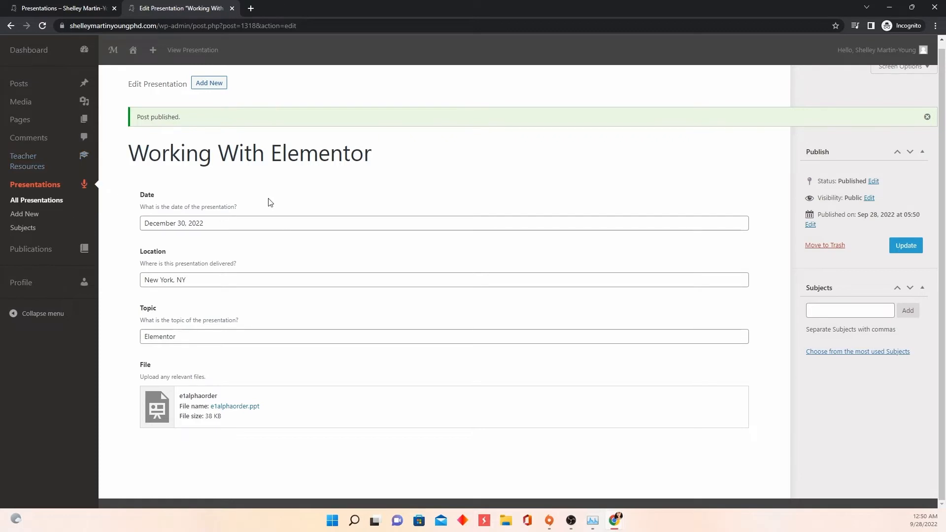
Examine the "Working With Elementor" entry on the public Presentations page, comparing the upcoming and past presentation sections
left_click(84, 11)
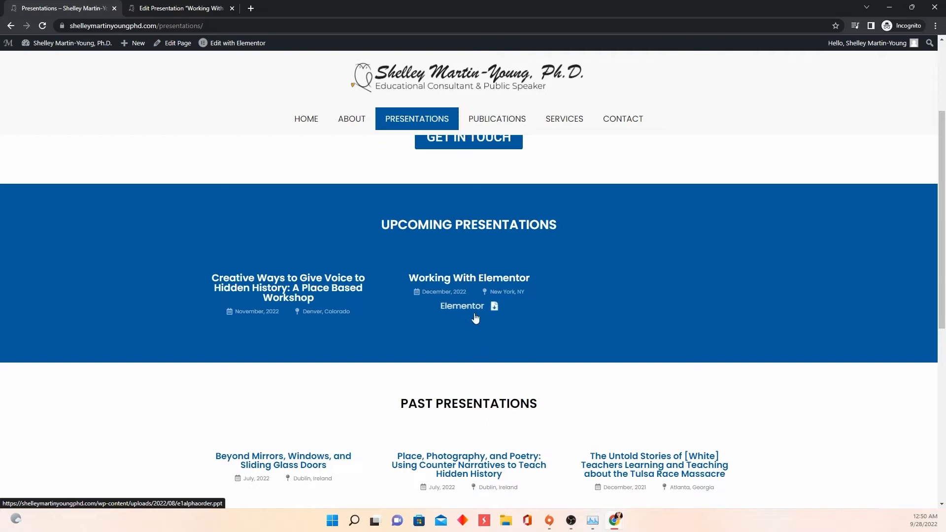
scroll(466, 328, "down", 1)
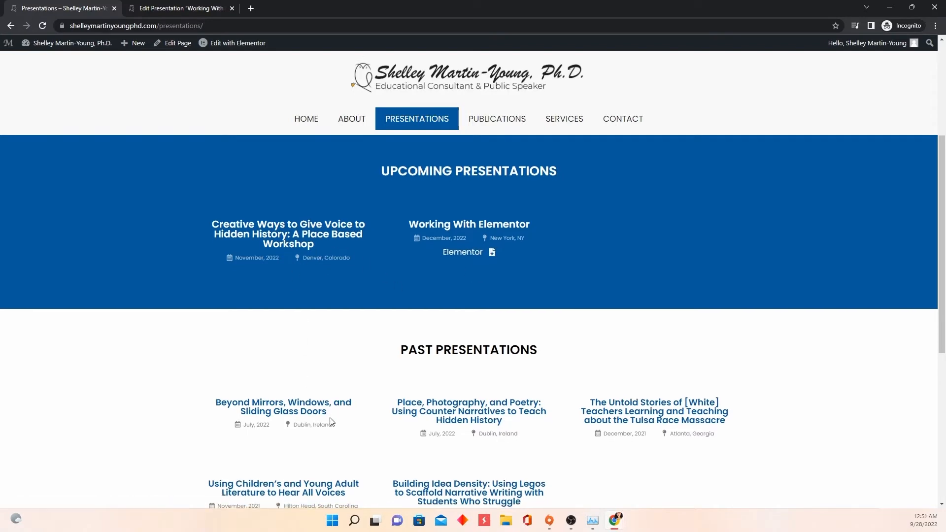
scroll(577, 412, "down", 1)
scroll(576, 412, "up", 1)
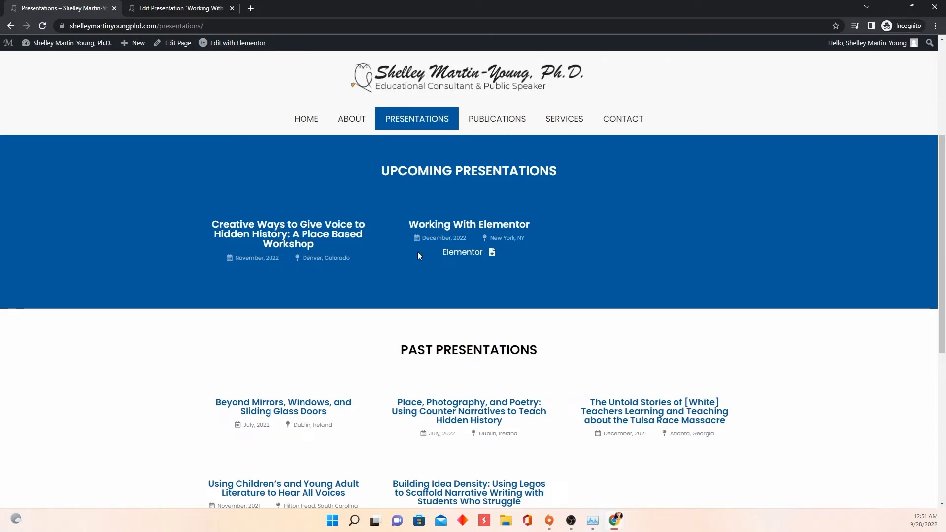
scroll(397, 262, "up", 1)
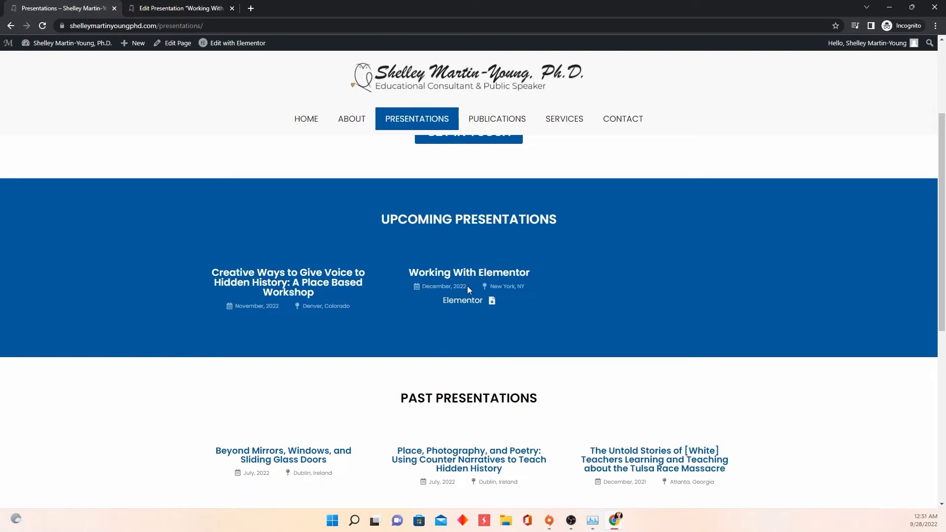
scroll(445, 292, "down", 1)
scroll(293, 199, "up", 1)
scroll(405, 277, "down", 1)
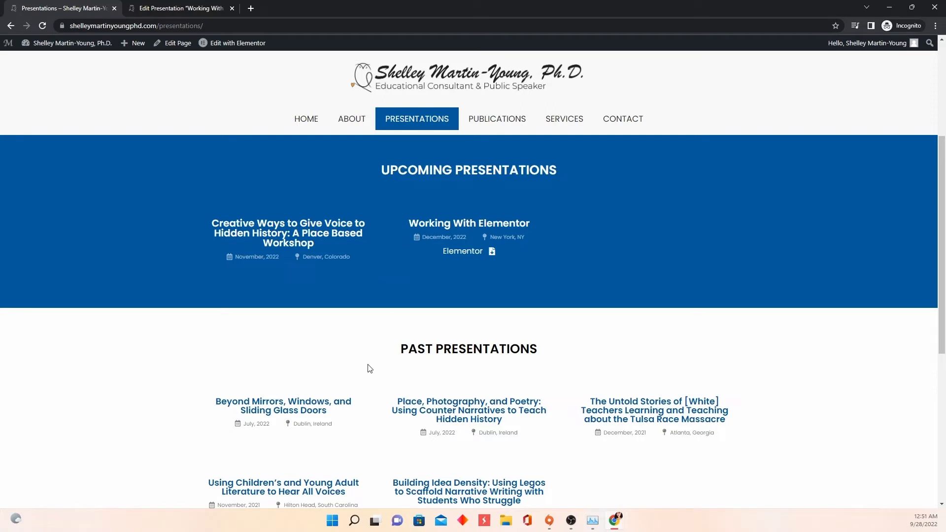
scroll(381, 267, "up", 1)
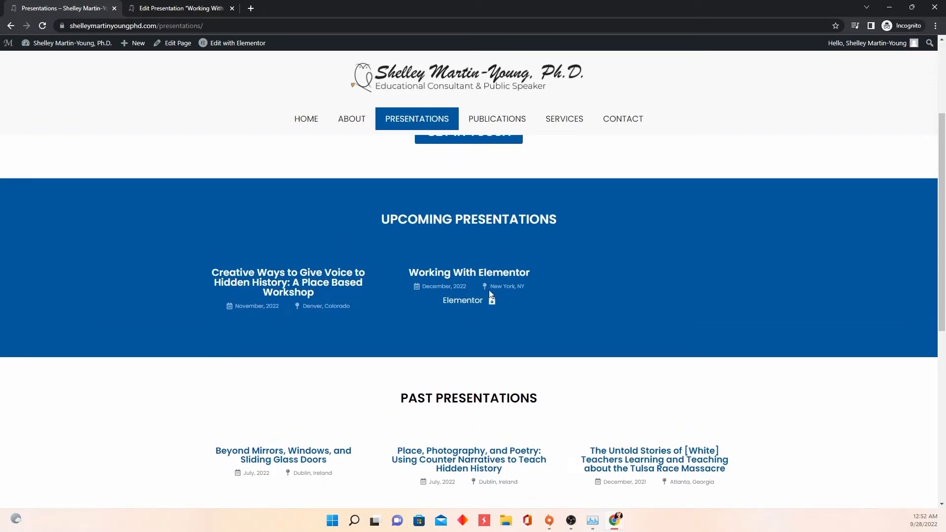
scroll(513, 281, "down", 1)
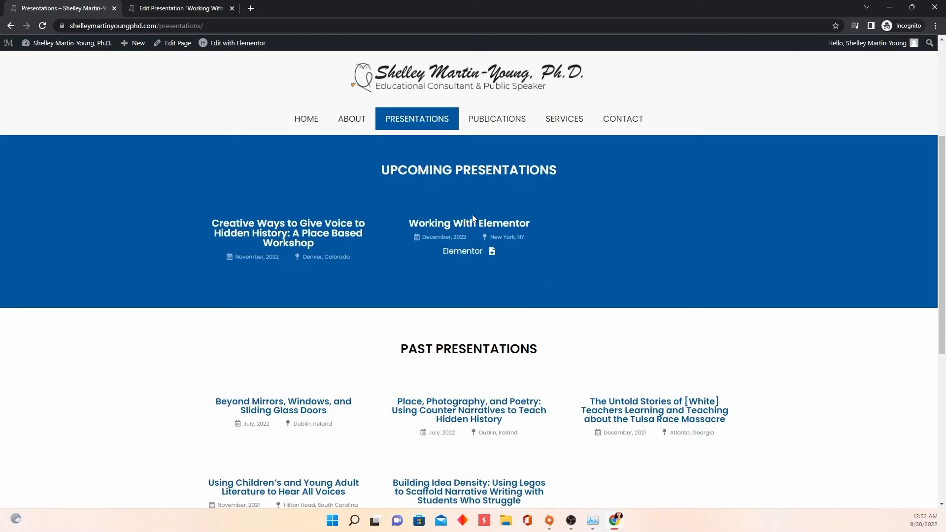
scroll(464, 418, "down", 2)
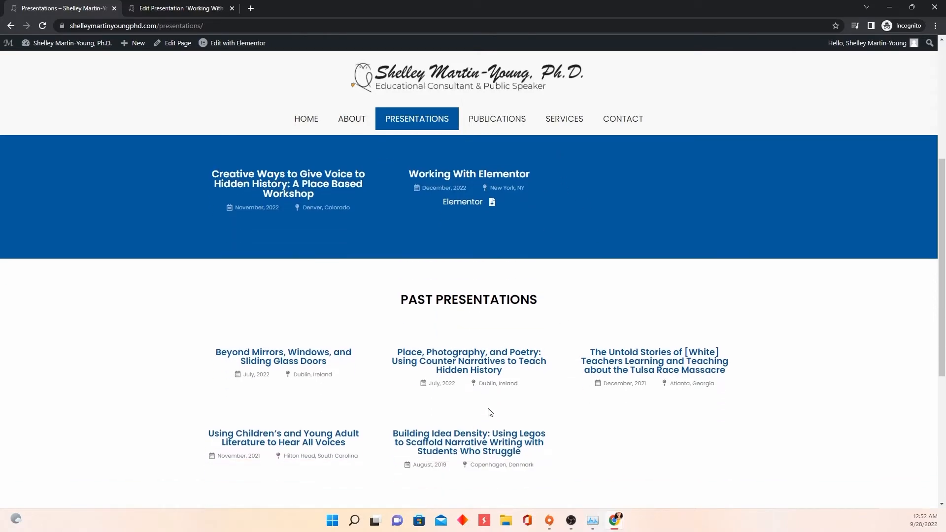
scroll(564, 399, "up", 1)
scroll(276, 217, "up", 1)
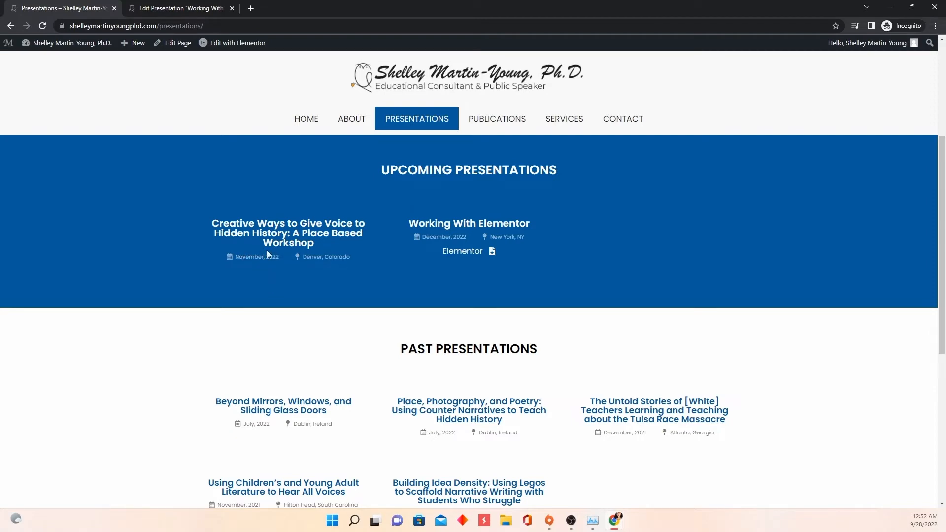
scroll(420, 369, "down", 2)
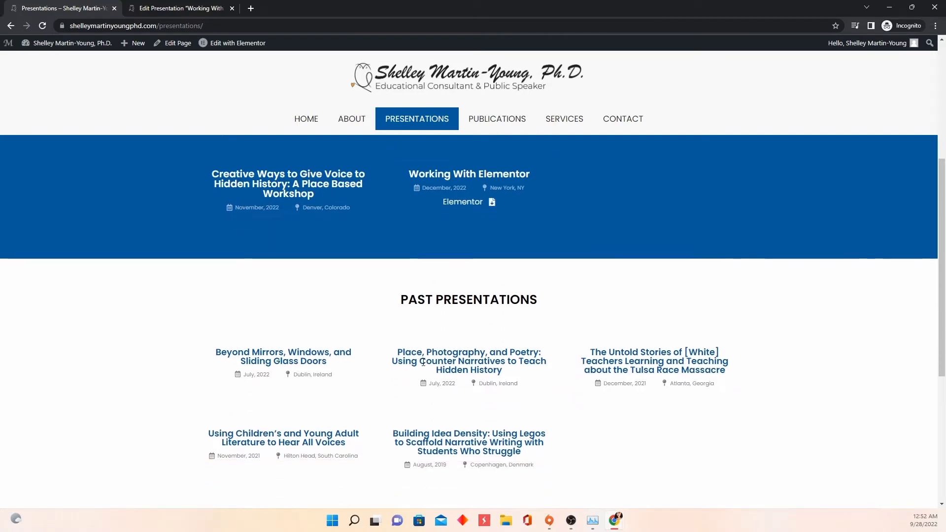
scroll(401, 266, "up", 5)
scroll(269, 138, "down", 3)
scroll(270, 138, "up", 3)
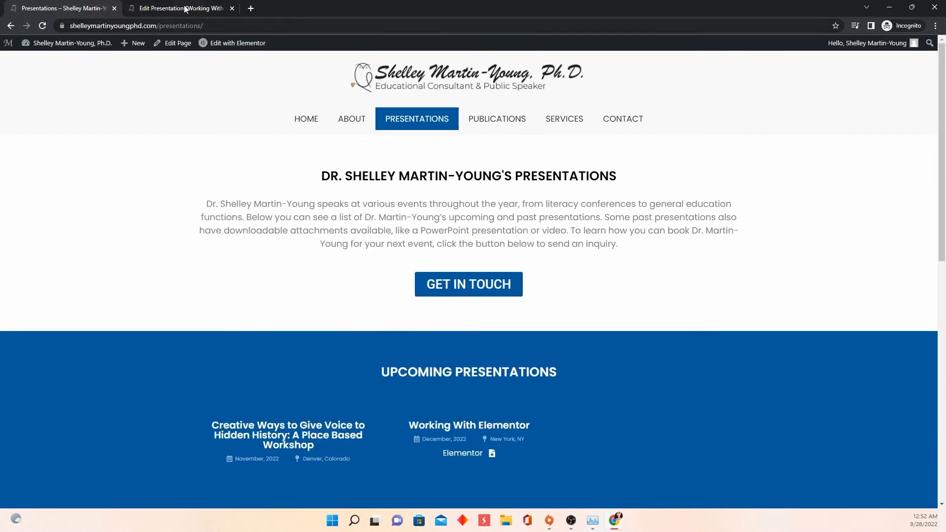
Change the date of the "Working With Elementor" presentation to August 17, 2022 and update the published entry
left_click(185, 8)
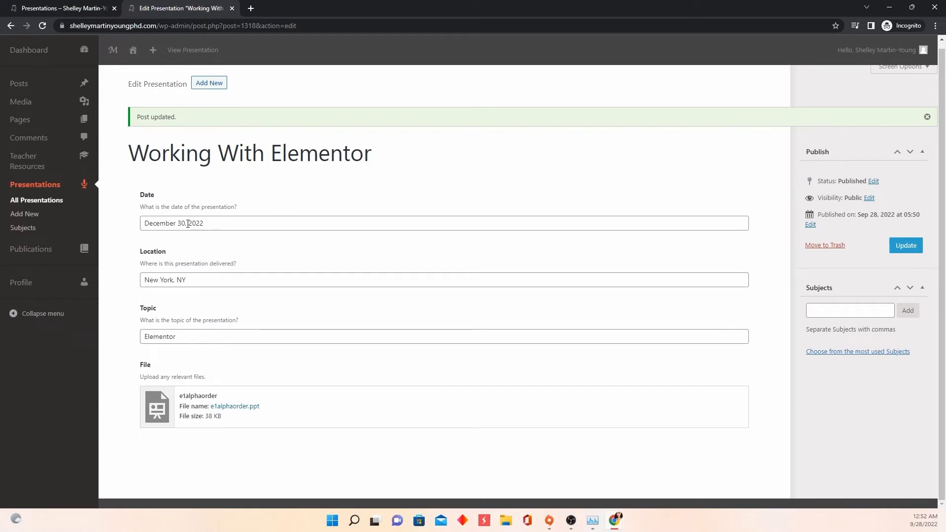
left_click(188, 224)
left_click(180, 242)
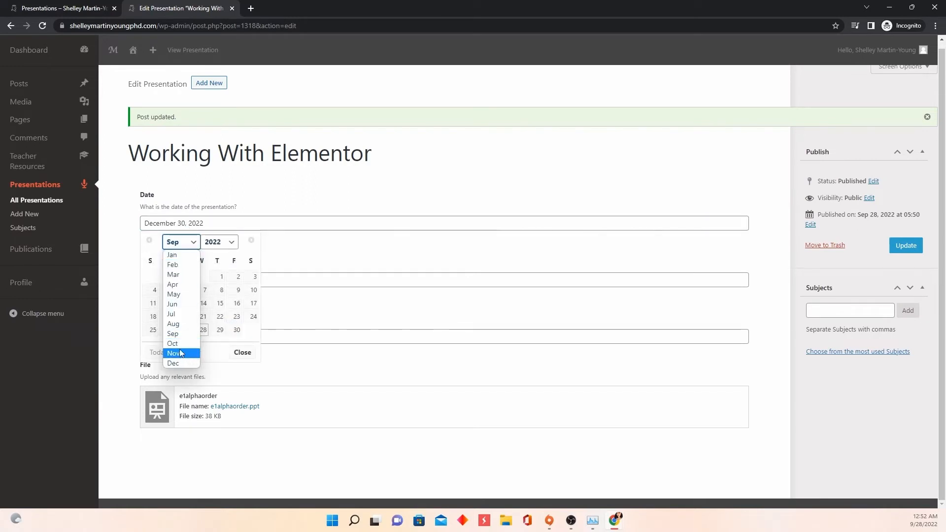
left_click(173, 324)
left_click(204, 304)
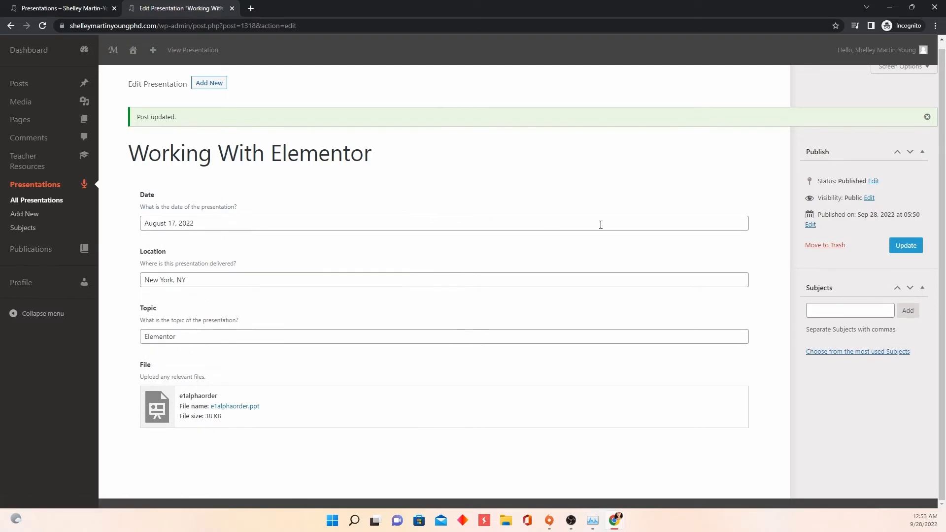
left_click(905, 246)
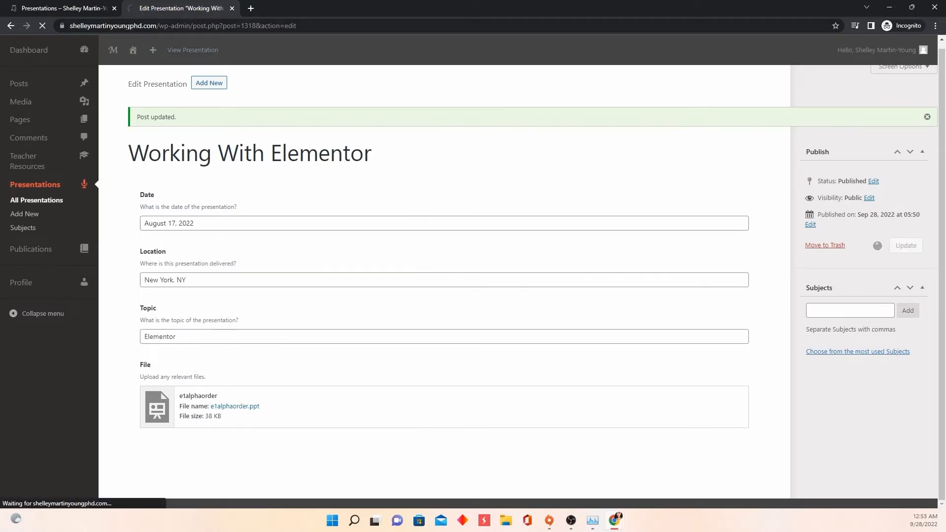
Check the refreshed public Presentations page for where "Working With Elementor" is listed, looking through both the upcoming and past sections
left_click(84, 9)
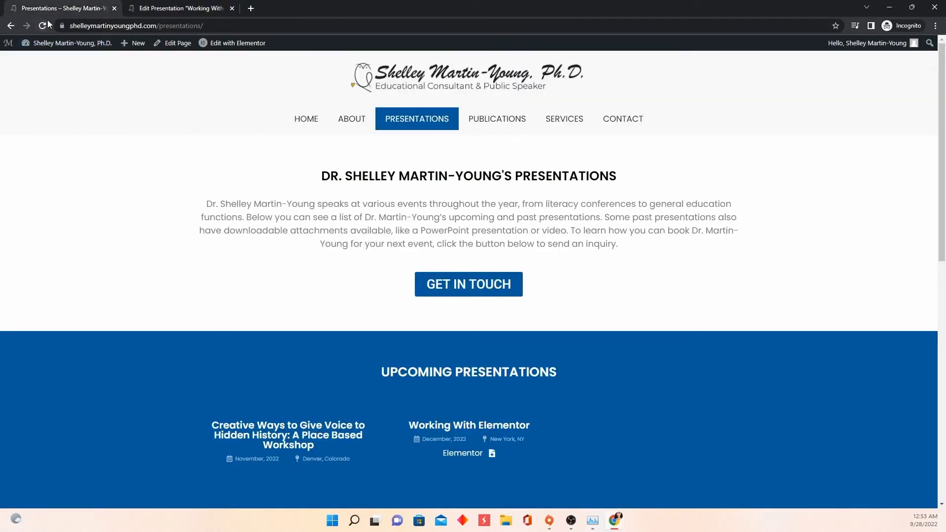
scroll(266, 236, "down", 2)
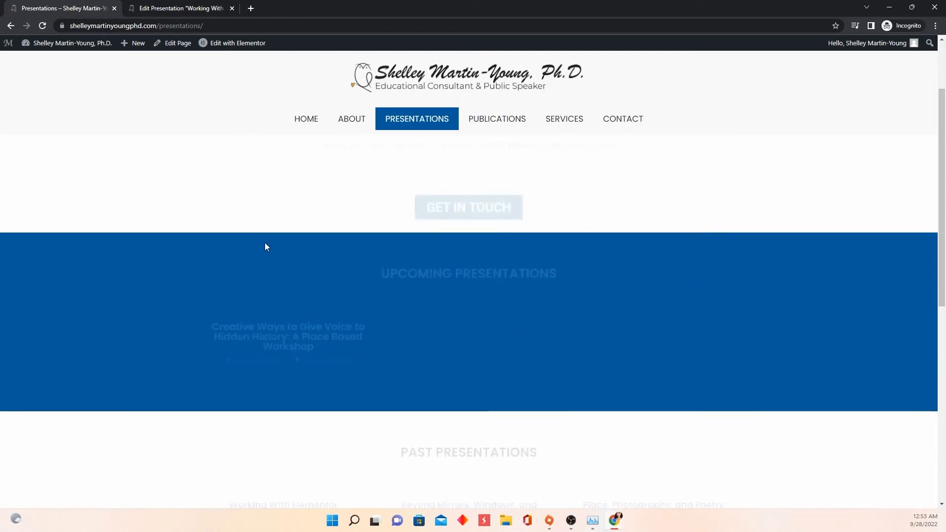
scroll(498, 307, "down", 3)
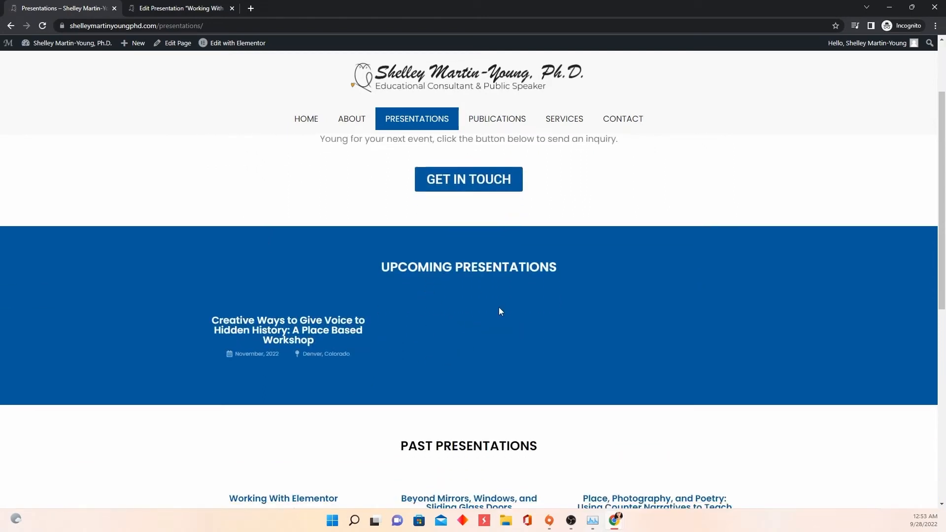
scroll(470, 299, "down", 1)
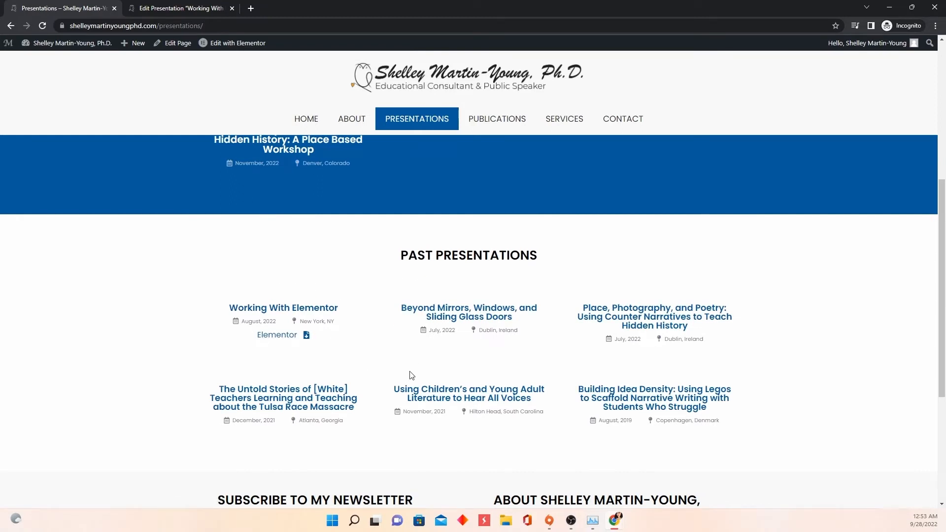
scroll(403, 377, "up", 1)
scroll(414, 382, "down", 3)
scroll(412, 374, "up", 4)
scroll(357, 367, "down", 2)
scroll(338, 325, "up", 3)
scroll(382, 335, "down", 1)
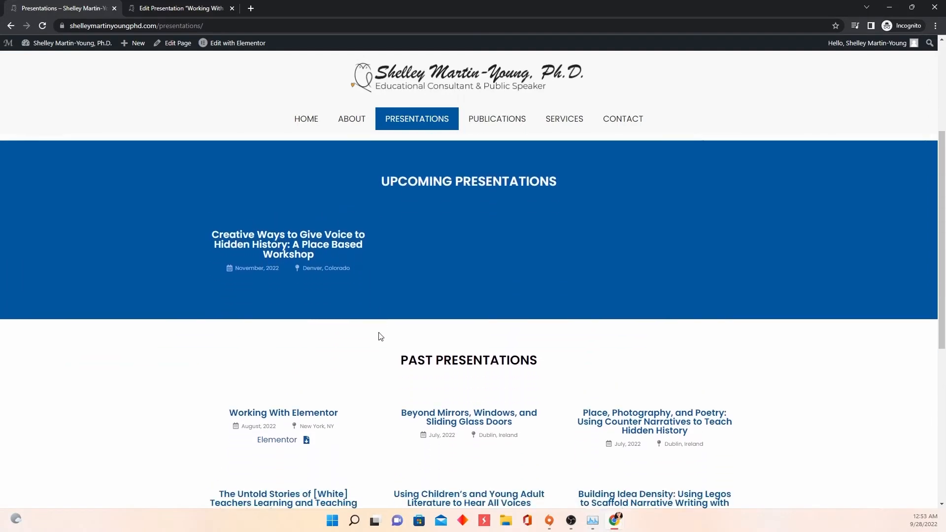
scroll(381, 335, "down", 3)
scroll(331, 355, "up", 1)
scroll(387, 359, "up", 2)
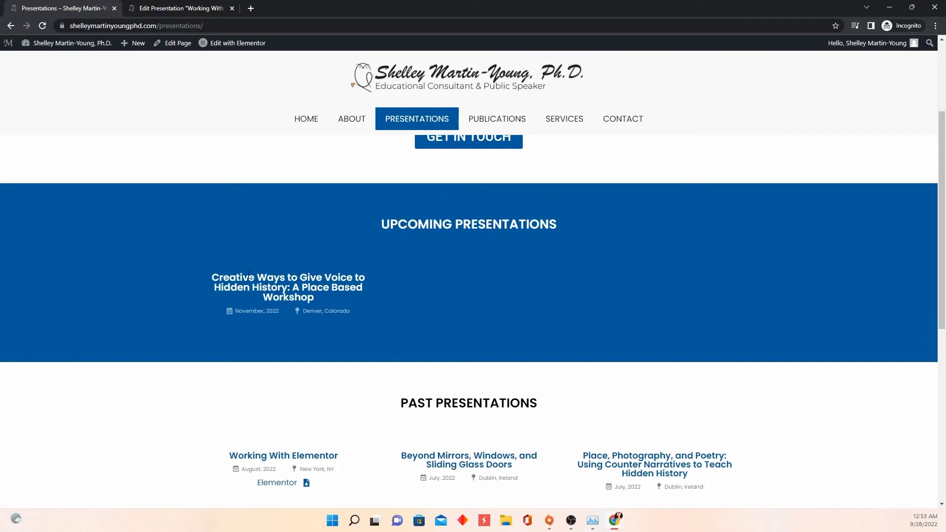
scroll(304, 296, "down", 4)
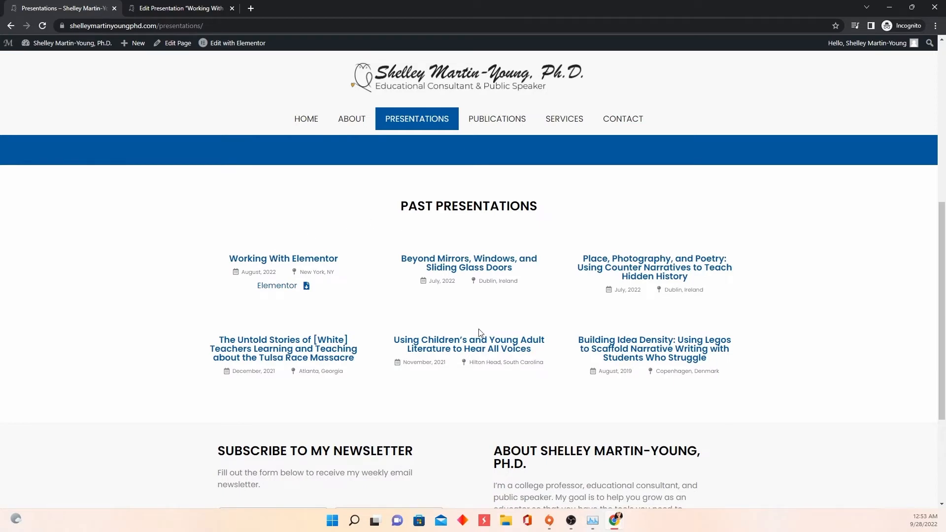
scroll(551, 365, "up", 1)
scroll(540, 347, "up", 3)
scroll(537, 349, "down", 1)
scroll(533, 368, "down", 1)
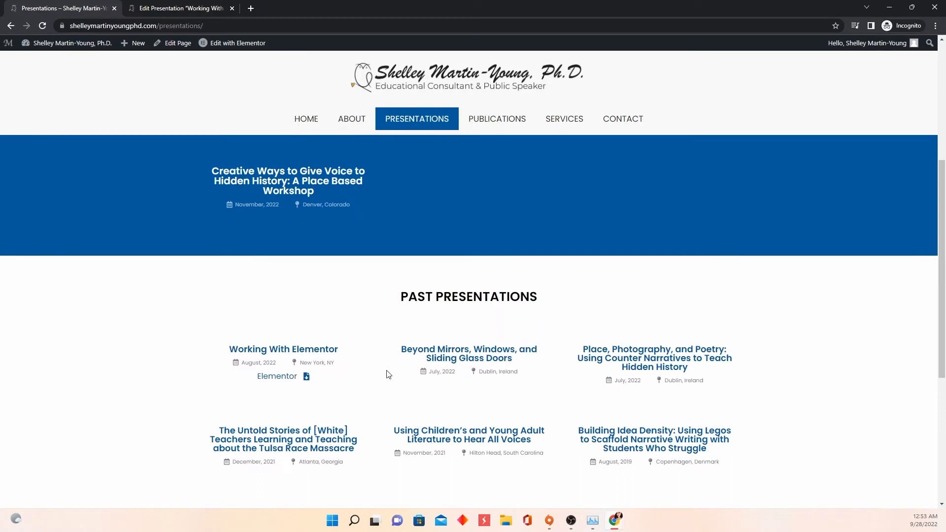
scroll(352, 375, "down", 1)
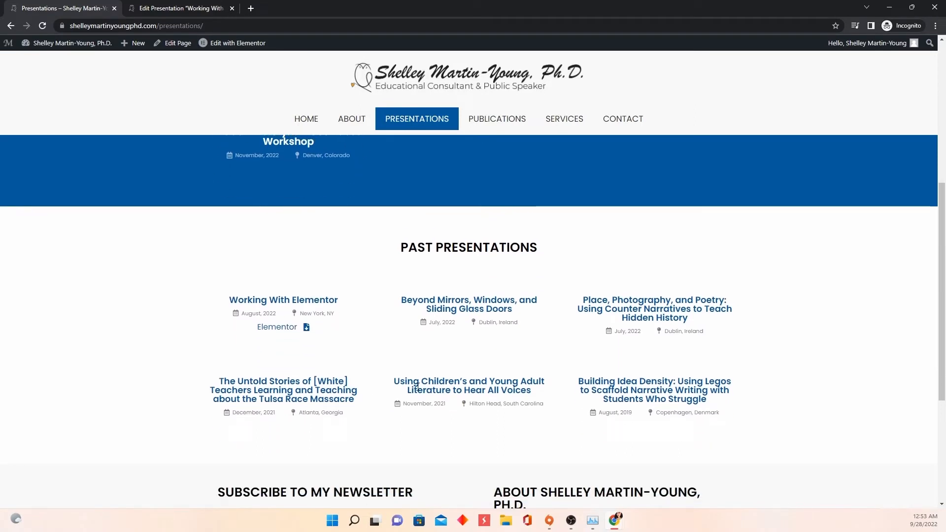
Open the public Publications page and look through its current projects, articles, and books and chapters sections
scroll(395, 296, "up", 6)
left_click(499, 121)
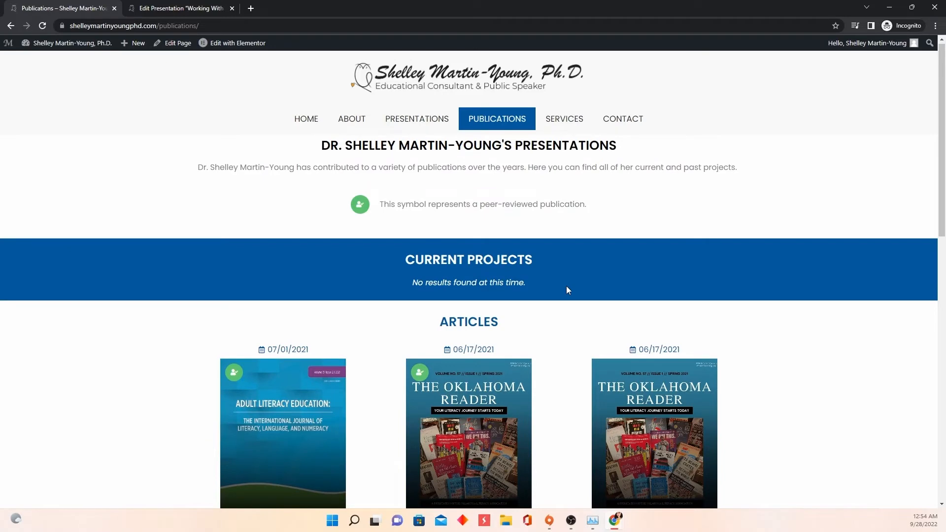
scroll(566, 290, "down", 3)
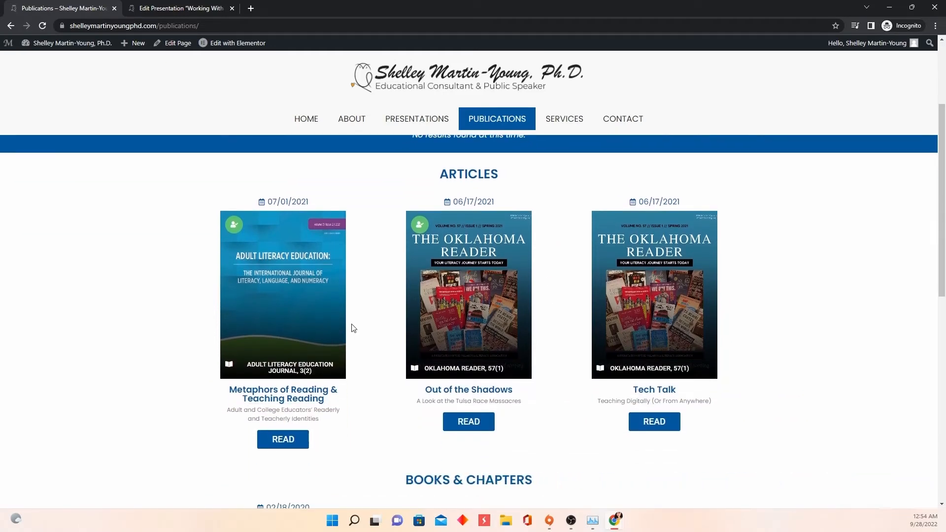
scroll(371, 326, "down", 8)
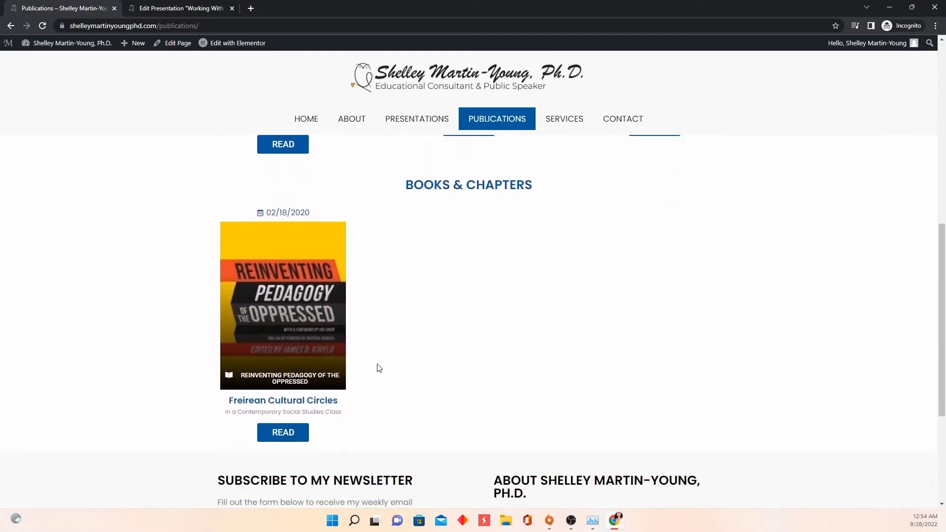
scroll(383, 374, "up", 8)
middle_click(373, 357)
scroll(375, 366, "down", 3)
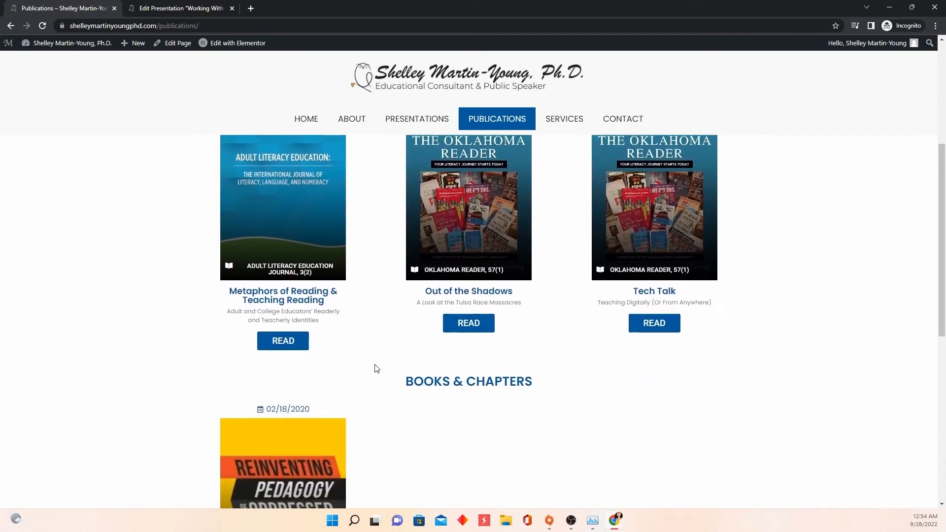
scroll(375, 374, "down", 1)
scroll(360, 371, "up", 3)
scroll(360, 368, "up", 3)
scroll(367, 380, "down", 1)
scroll(369, 387, "down", 2)
scroll(371, 394, "up", 1)
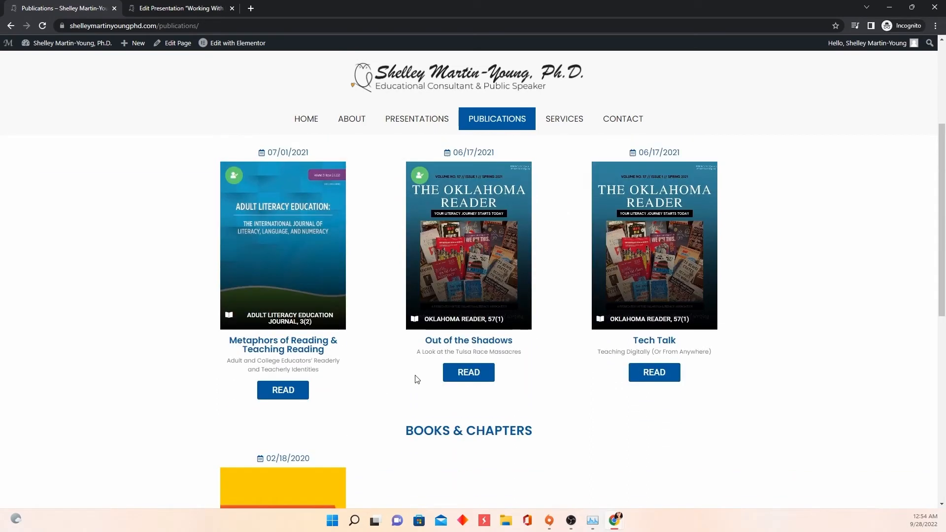
scroll(372, 375, "down", 1)
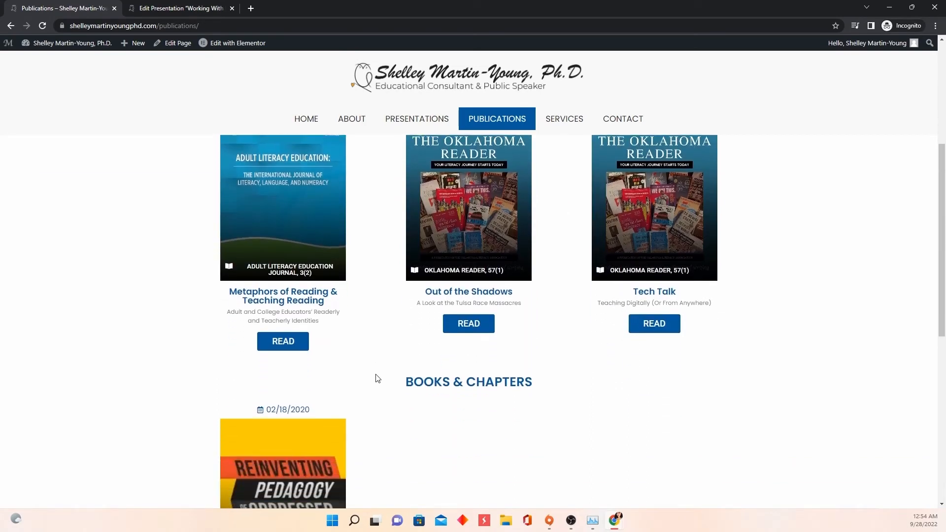
Open the "Tech Talk" article from its Read link, look through it and close it again
left_click(659, 326)
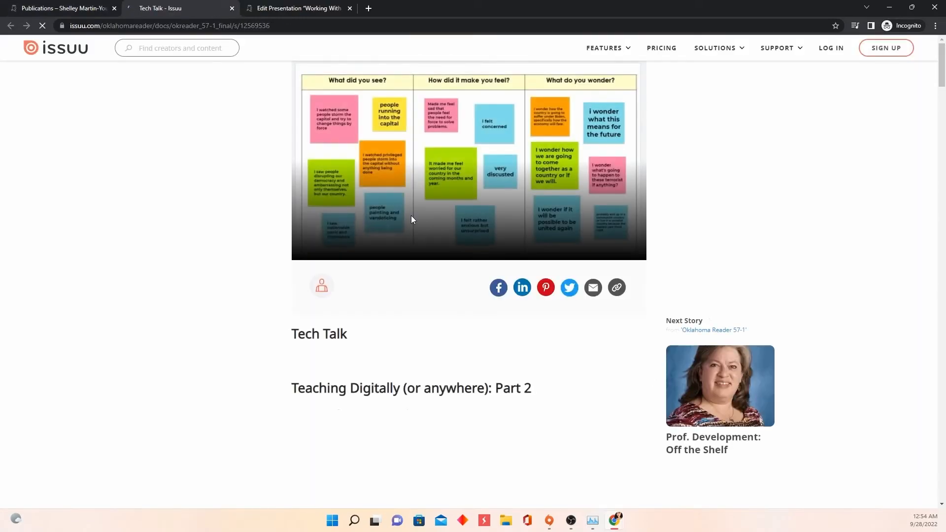
scroll(404, 373, "down", 1)
scroll(404, 373, "down", 3)
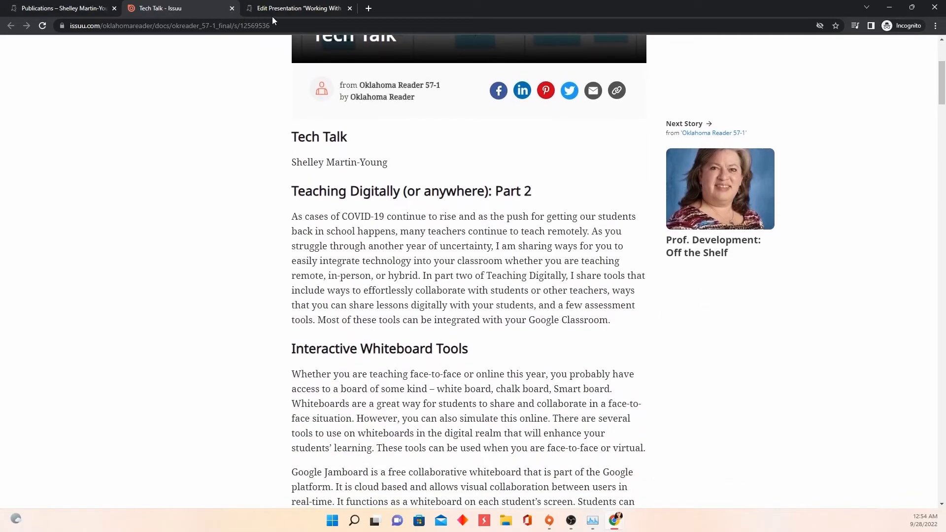
left_click(231, 10)
View the source pages linked from the "Oklahoma Reader, 57(1)" and "Reinventing Pedagogy of the Oppressed" covers, closing each one
scroll(394, 340, "up", 2)
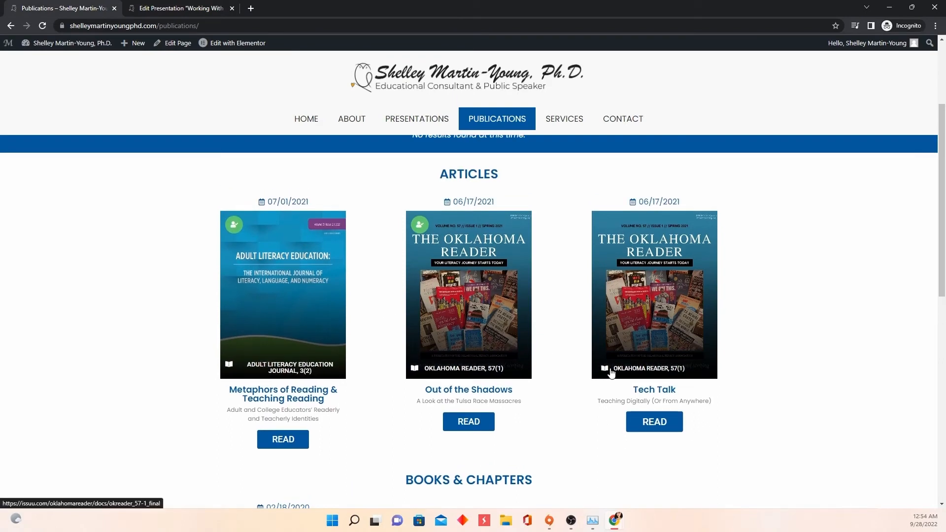
left_click(634, 415)
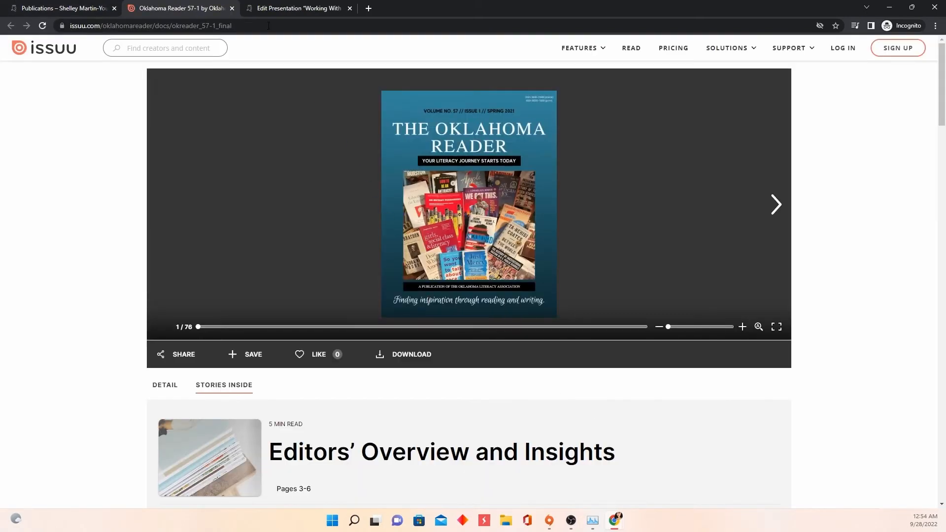
left_click(234, 8)
scroll(410, 276, "down", 5)
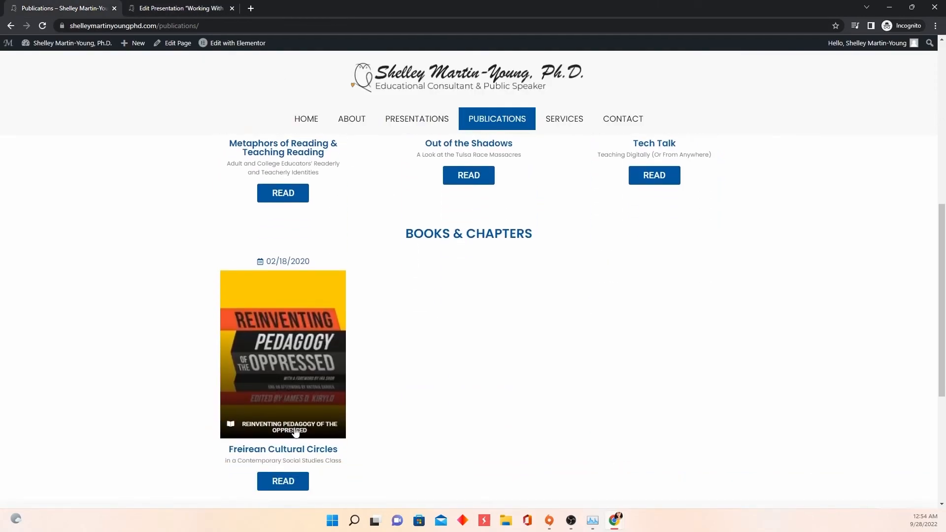
left_click(295, 425)
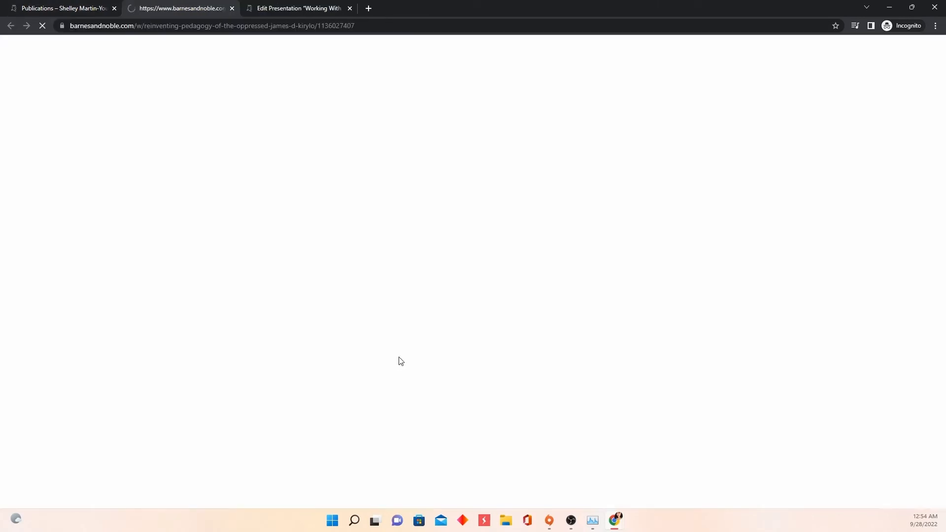
left_click(232, 9)
Examine the peer-reviewed symbol's explanation on the Publications page and compare which article and book covers carry it
scroll(412, 281, "up", 6)
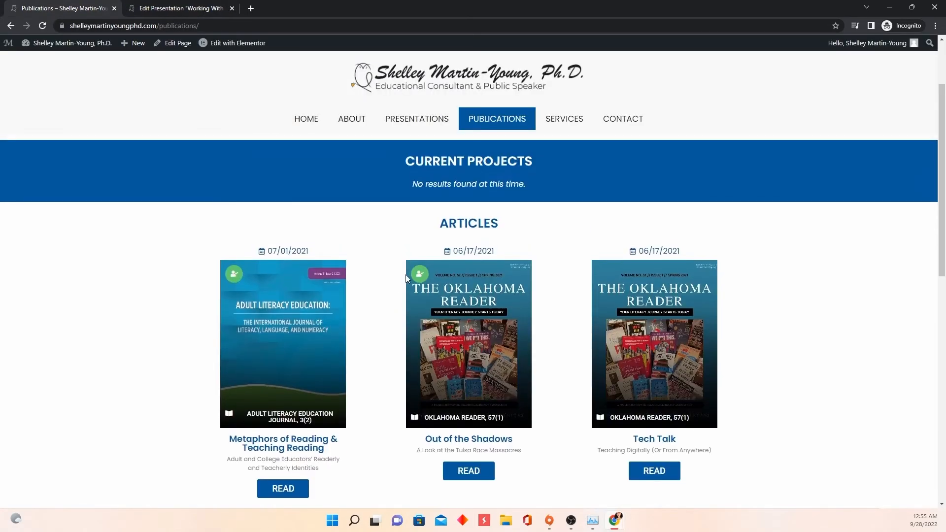
scroll(435, 287, "up", 2)
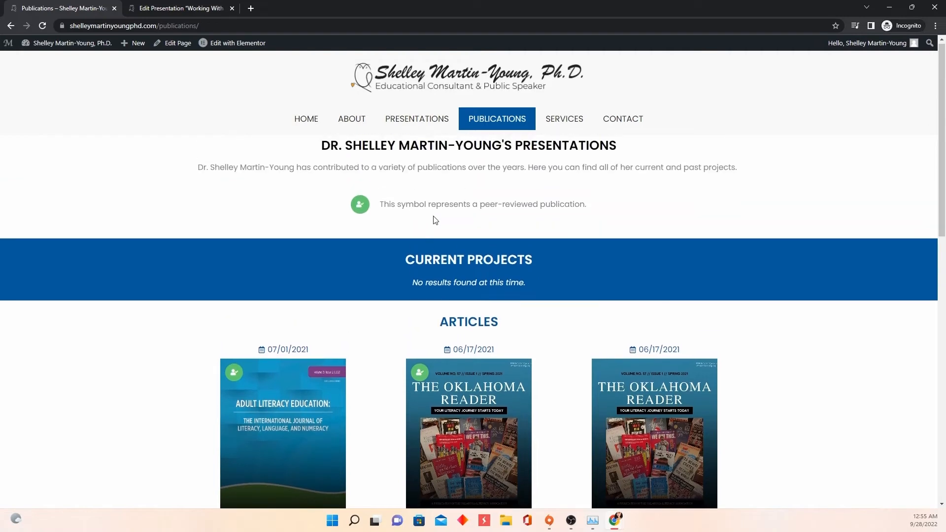
left_click_drag(480, 203, 541, 205)
scroll(648, 330, "down", 1)
left_click(563, 319)
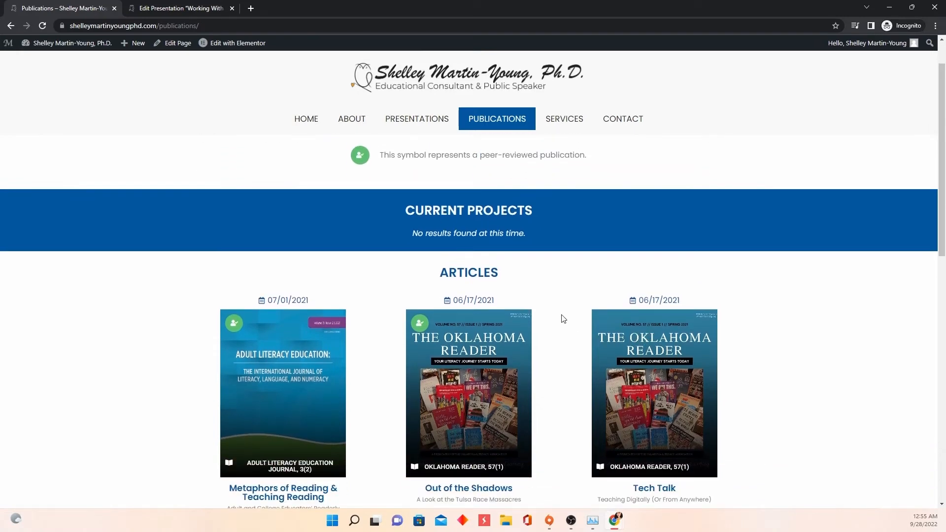
scroll(419, 332, "down", 2)
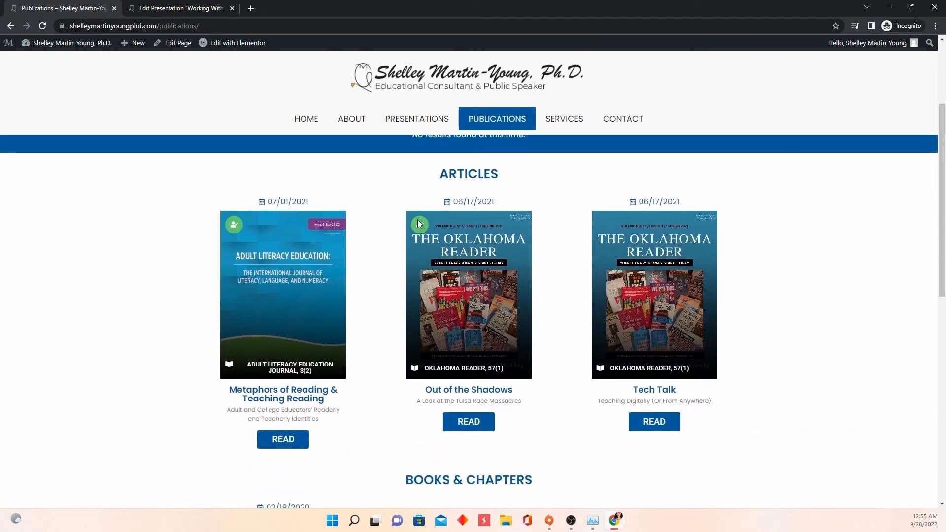
scroll(309, 338, "down", 3)
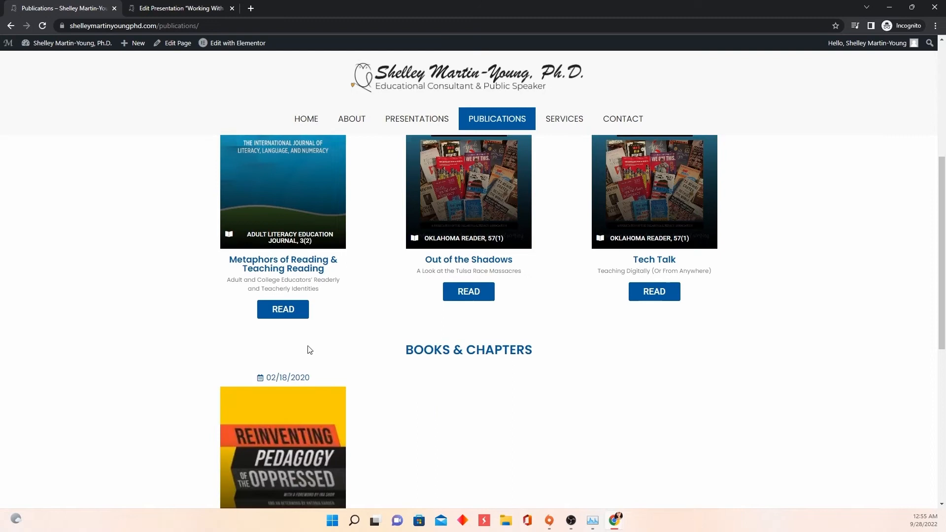
scroll(298, 362, "up", 4)
scroll(330, 342, "up", 1)
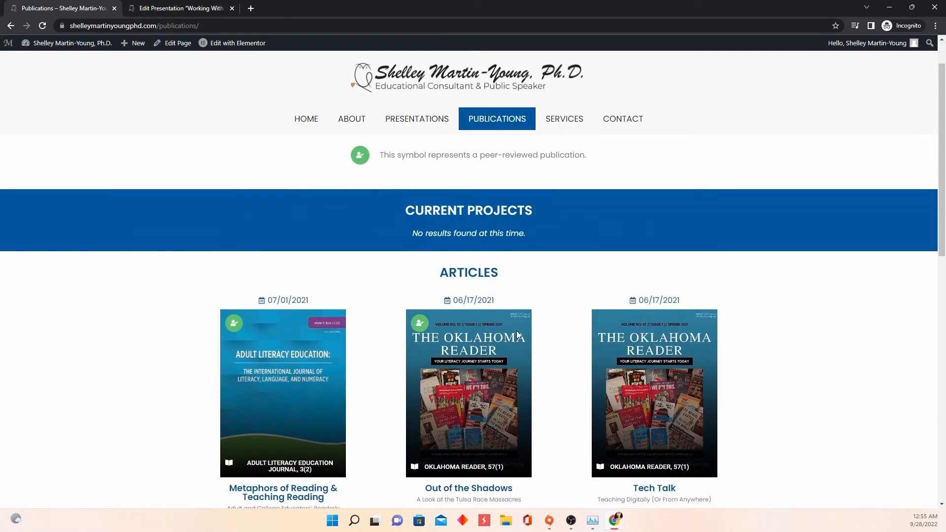
scroll(513, 329, "down", 2)
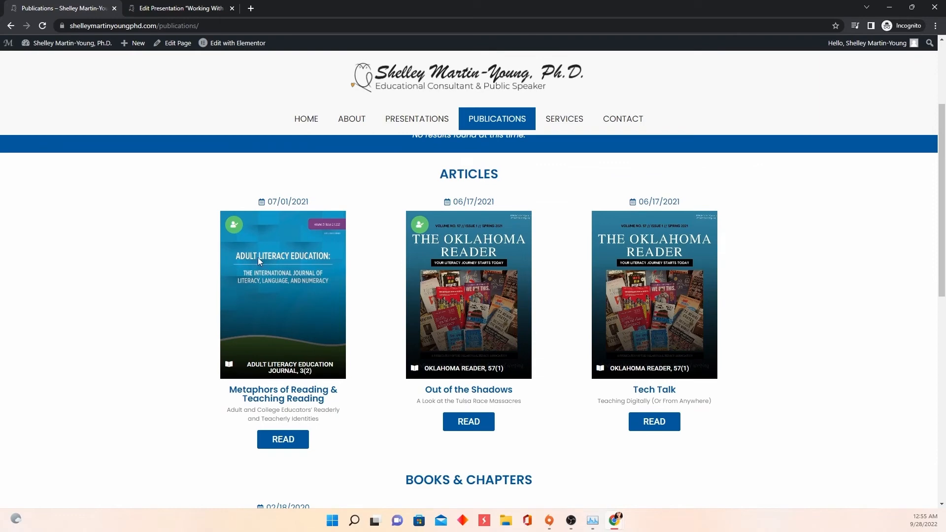
scroll(266, 345, "up", 1)
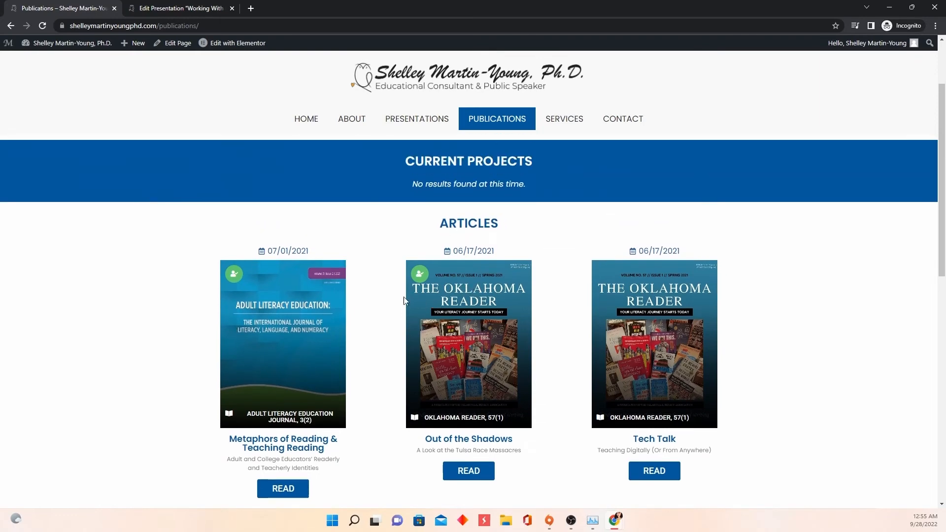
scroll(304, 335, "down", 8)
scroll(304, 335, "up", 7)
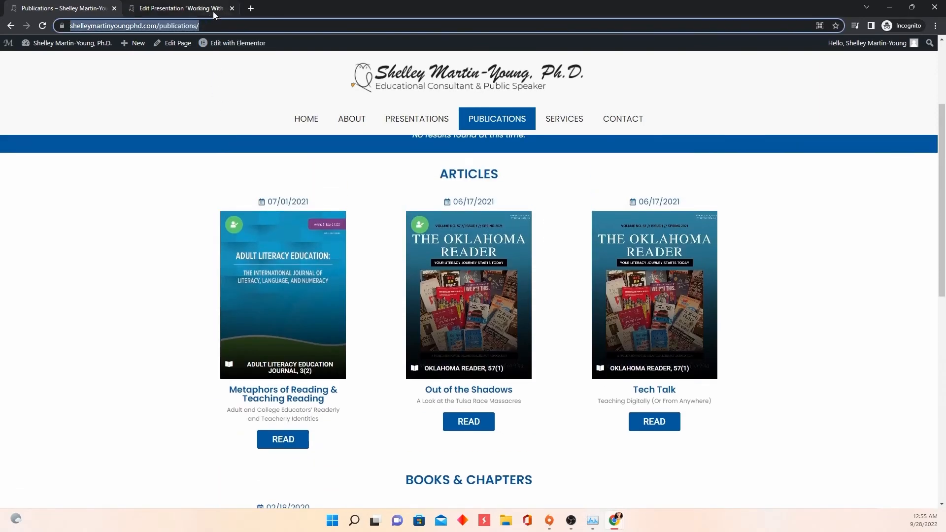
Move the "Working With Elementor" presentation to the trash in the WordPress dashboard
left_click(214, 9)
left_click(818, 252)
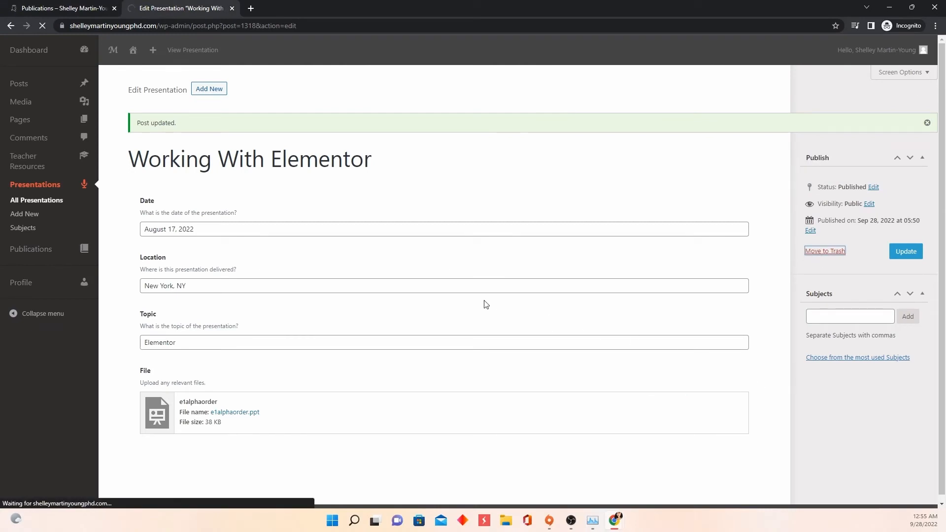
Create a new publication titled "Working With Elementor" with the subtitle "How to Build an Awesome Website"
left_click(42, 249)
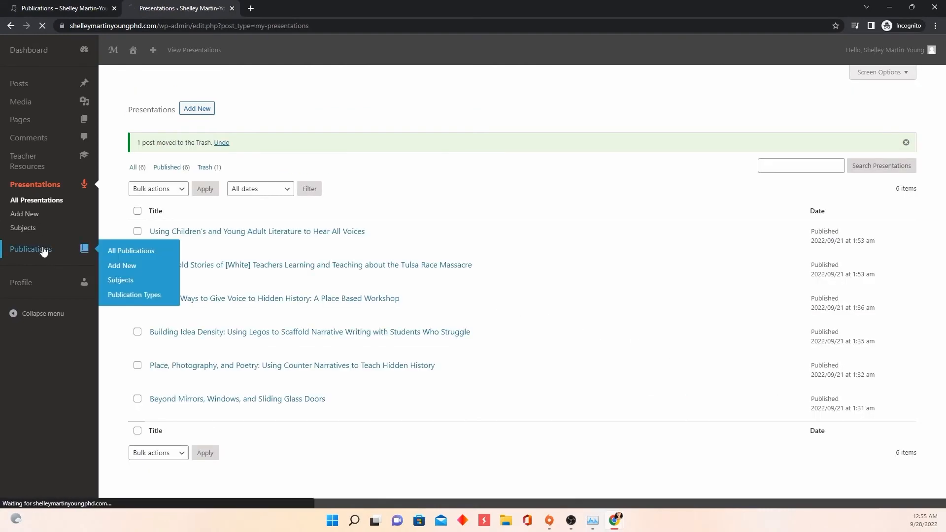
left_click(34, 232)
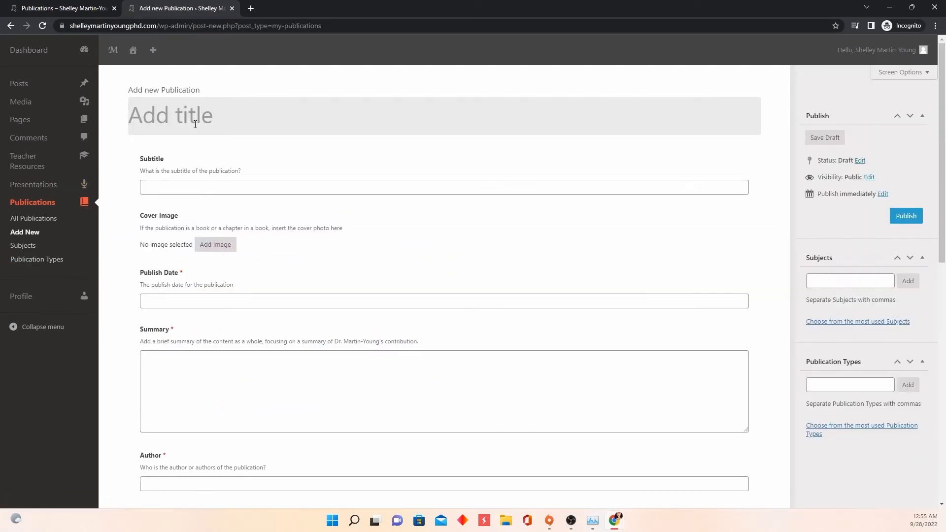
type("Wor")
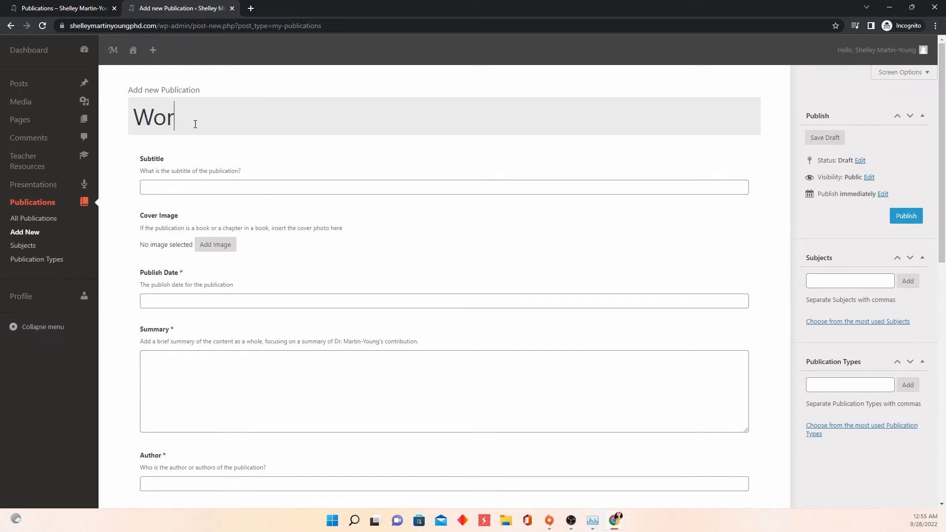
type("king With Elementor")
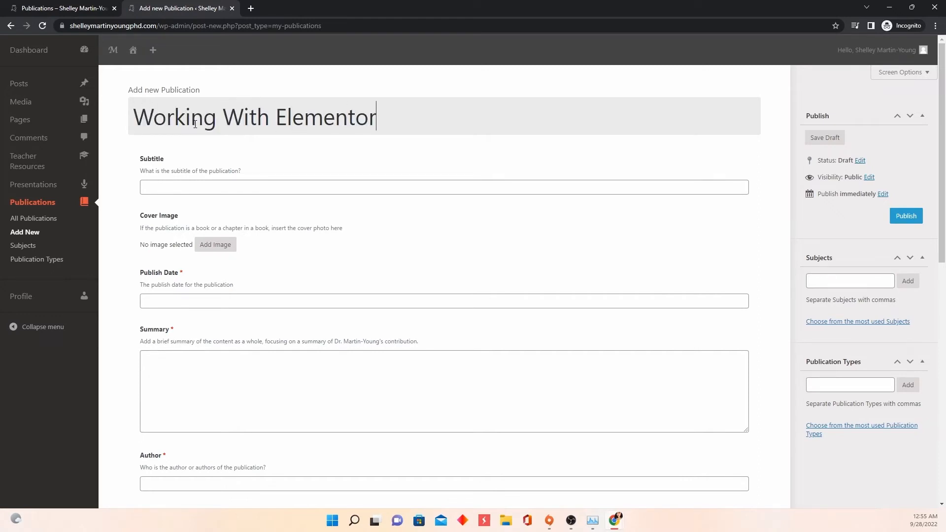
left_click(178, 186)
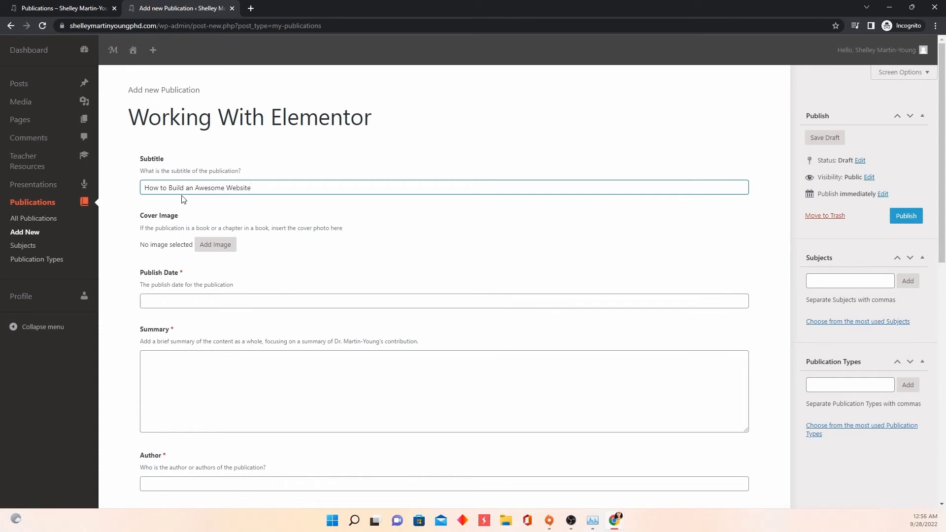
Add the Oklahoma Reader cover, page_1.jpeg, from the media library as the publication's cover image
scroll(237, 208, "down", 2)
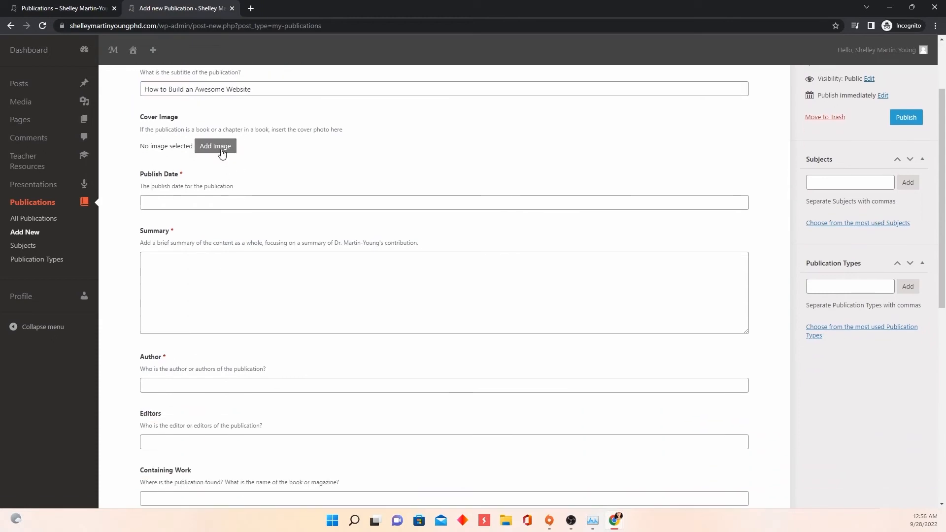
left_click(220, 147)
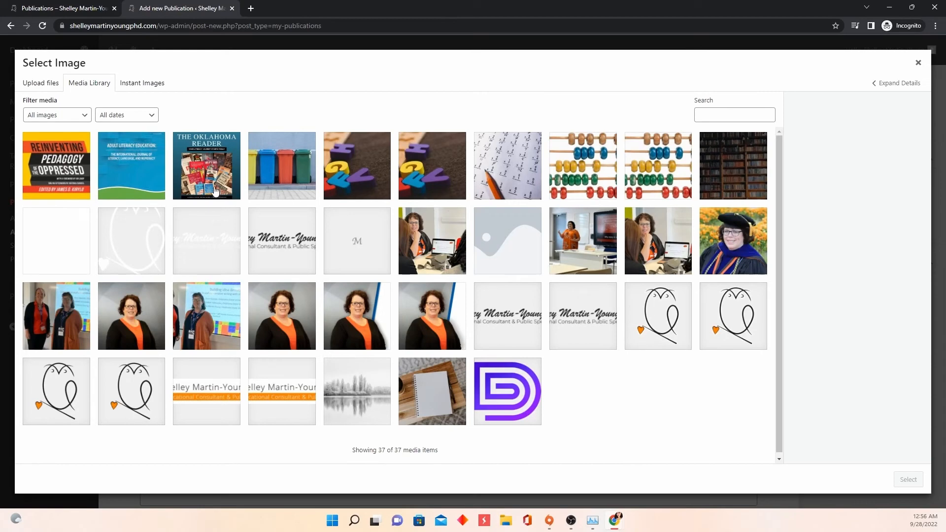
left_click(206, 164)
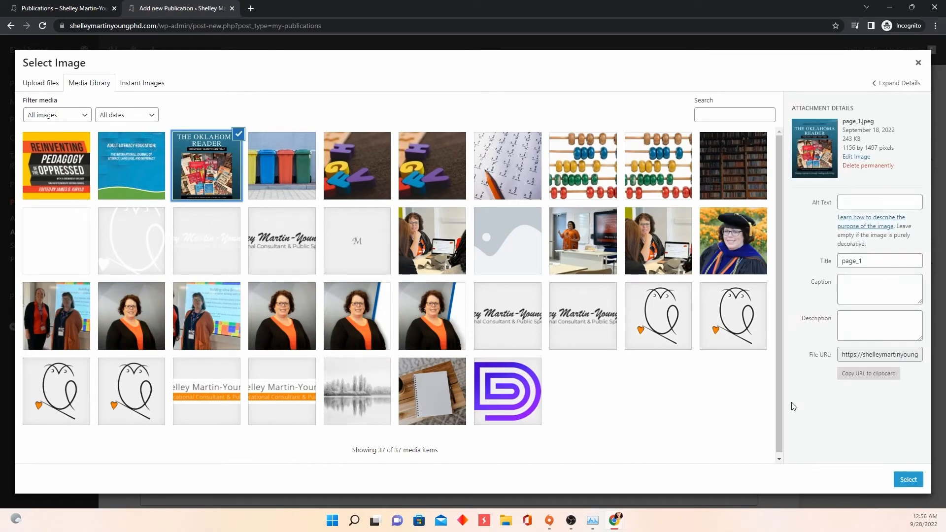
left_click(907, 480)
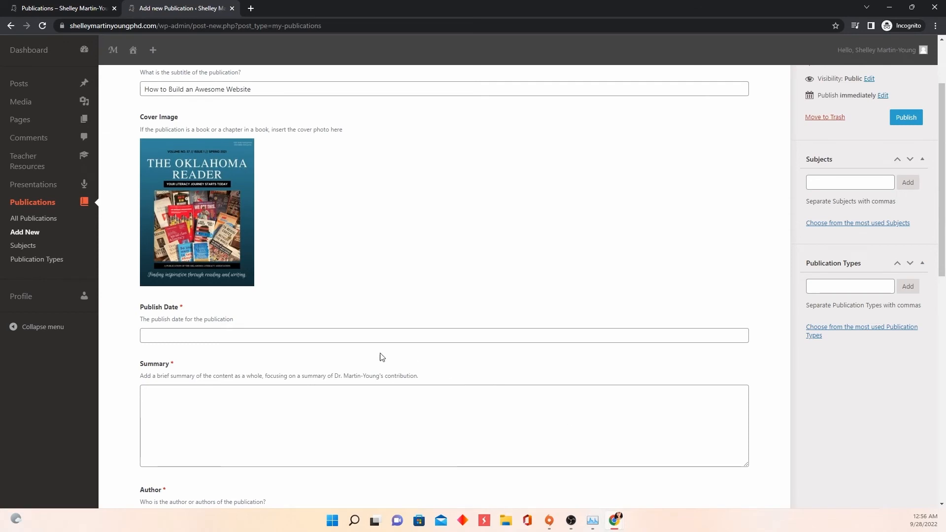
Set the publication's publish date to December 22, 2022
left_click(289, 331)
left_click(324, 314)
left_click(285, 332)
scroll(285, 332, "down", 1)
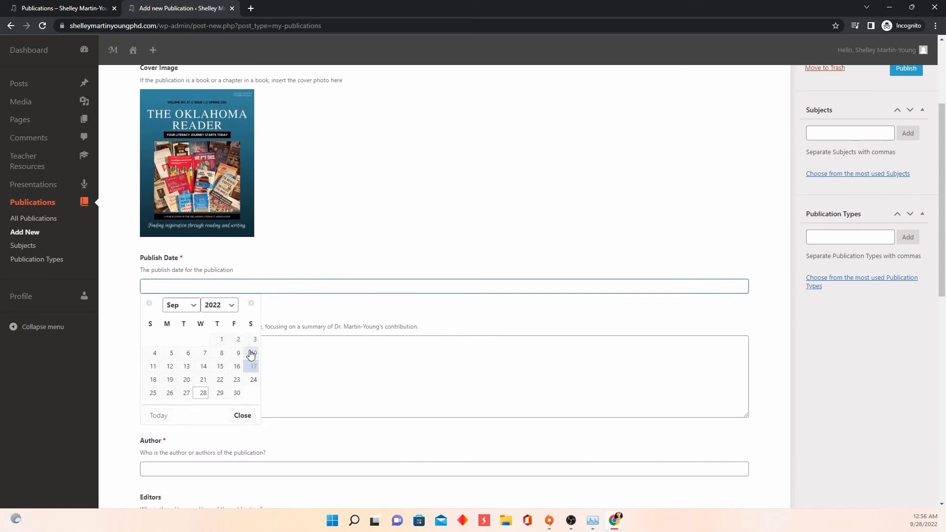
left_click(175, 307)
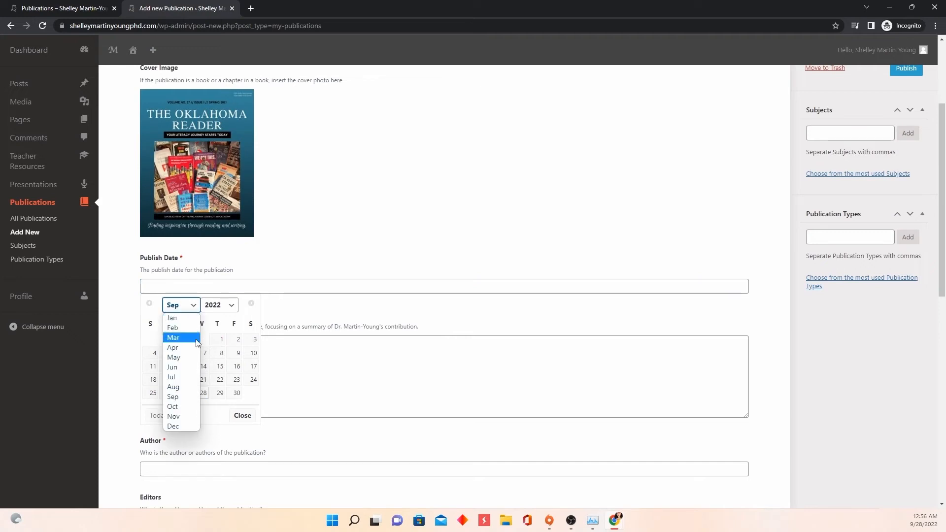
left_click(222, 312)
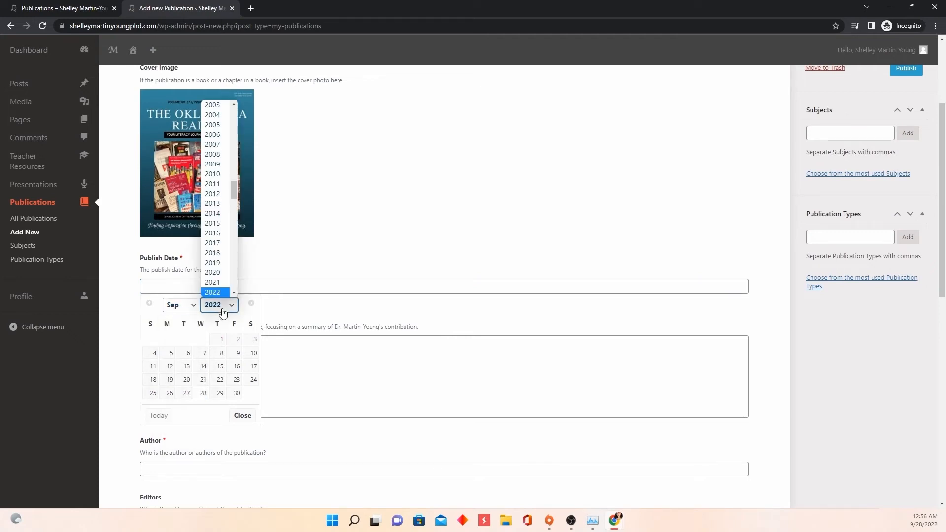
left_click(213, 282)
left_click(183, 307)
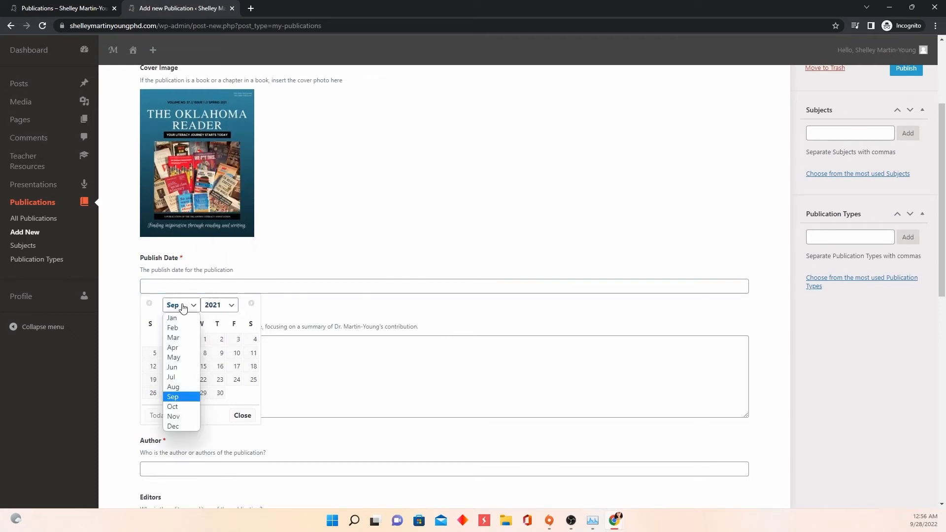
left_click(181, 427)
left_click(218, 305)
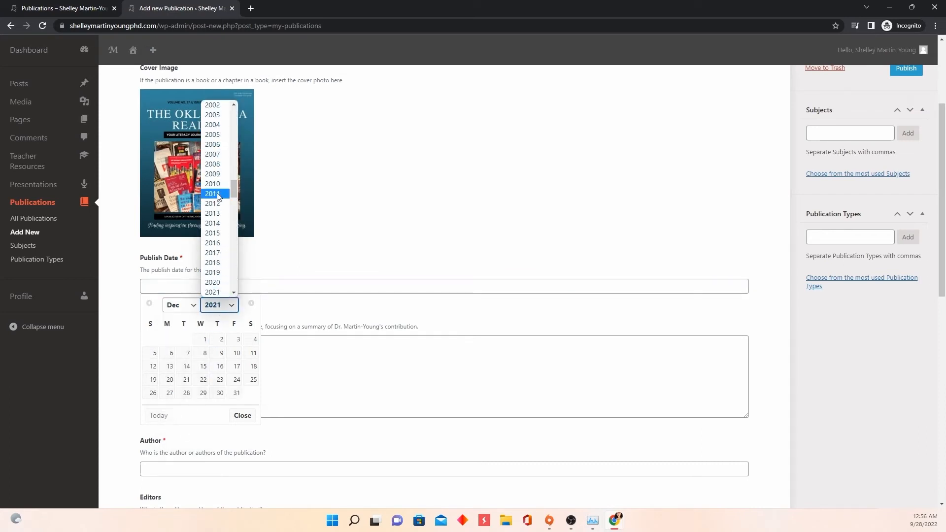
scroll(216, 270, "down", 2)
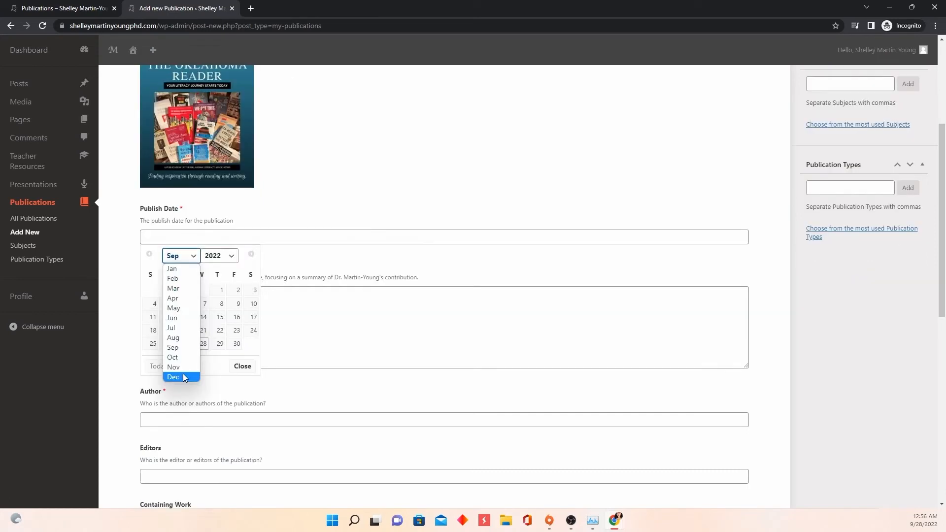
left_click(183, 377)
left_click(220, 330)
Enter the summary "This is a book about web design." and fill in the author's full name
left_click(231, 317)
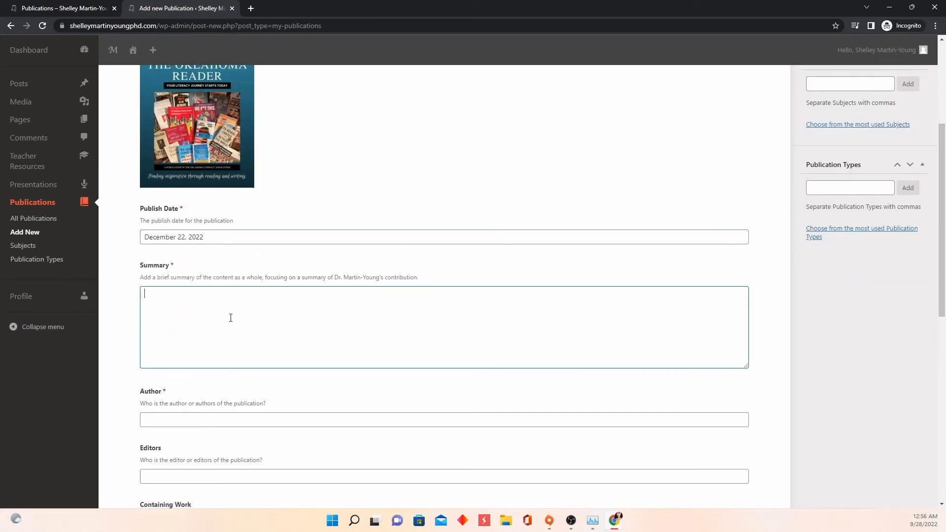
scroll(222, 305, "down", 1)
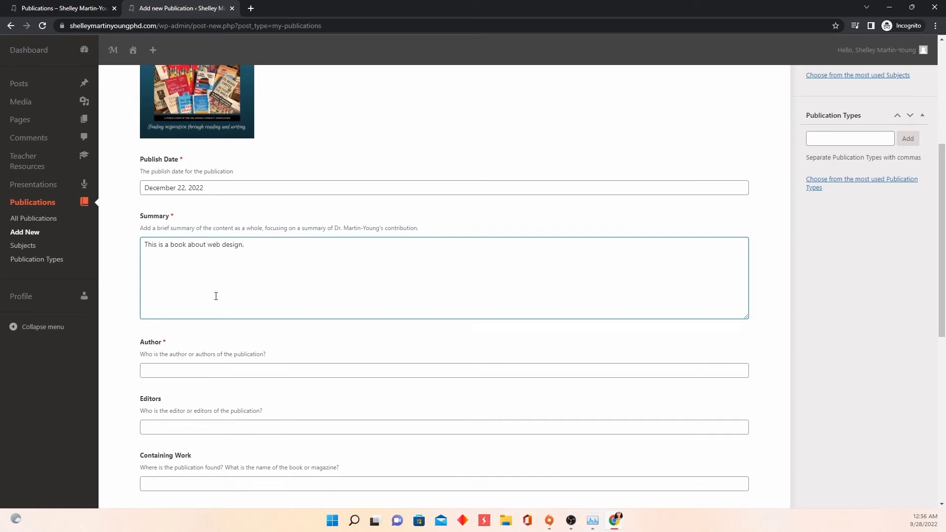
scroll(212, 260, "down", 1)
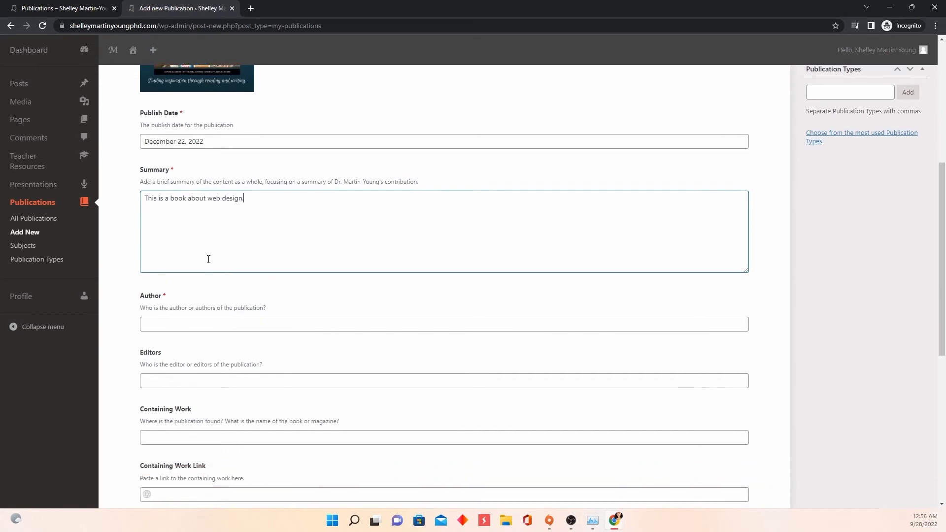
left_click(190, 322)
scroll(187, 319, "down", 2)
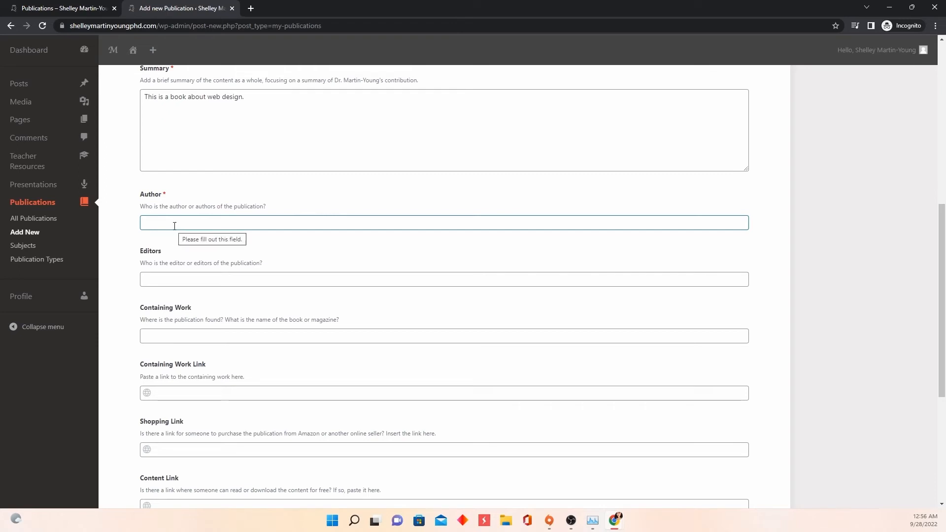
scroll(188, 221, "up", 2)
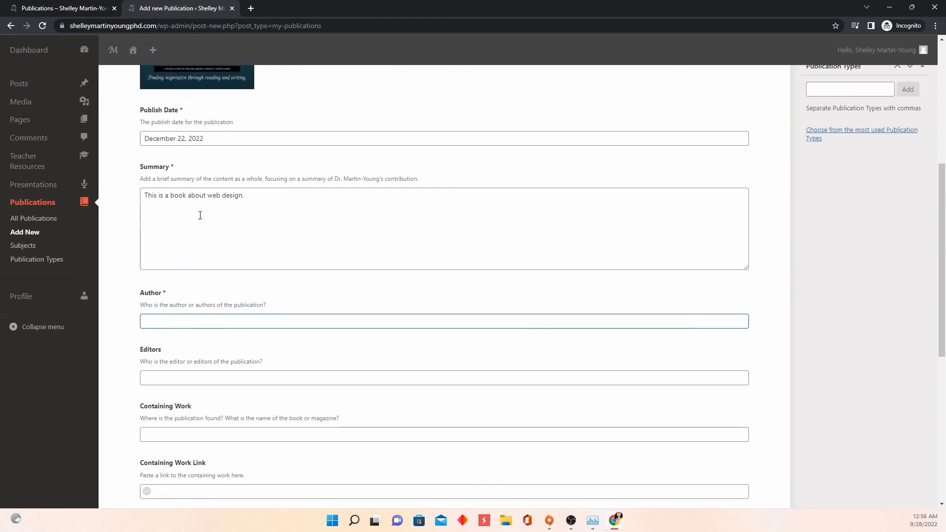
scroll(217, 325, "down", 2)
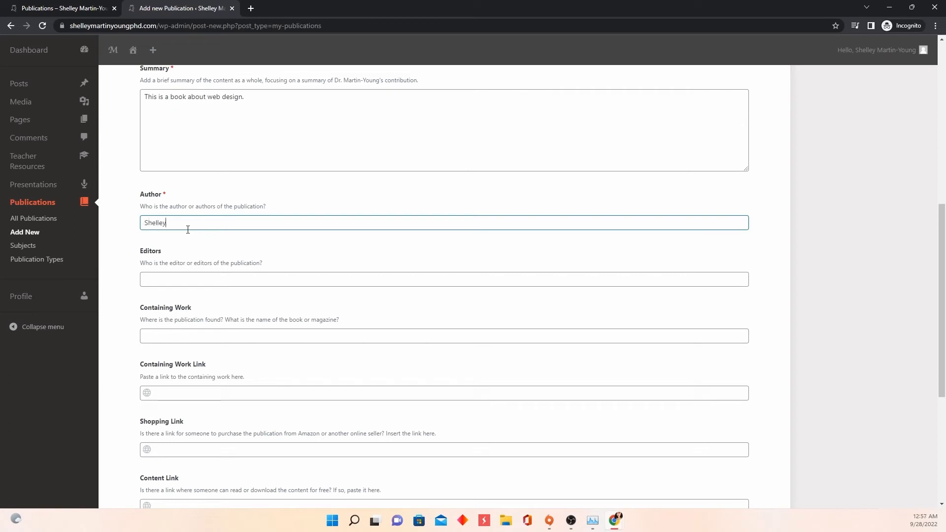
type("-Young")
scroll(182, 235, "down", 2)
left_click(177, 240)
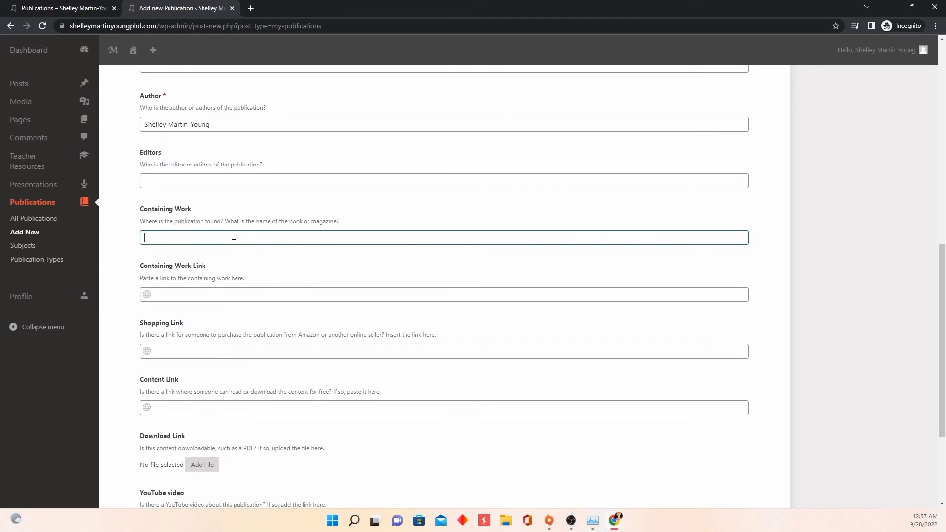
type("A Book About Web Design")
scroll(233, 243, "down", 2)
left_click(208, 192)
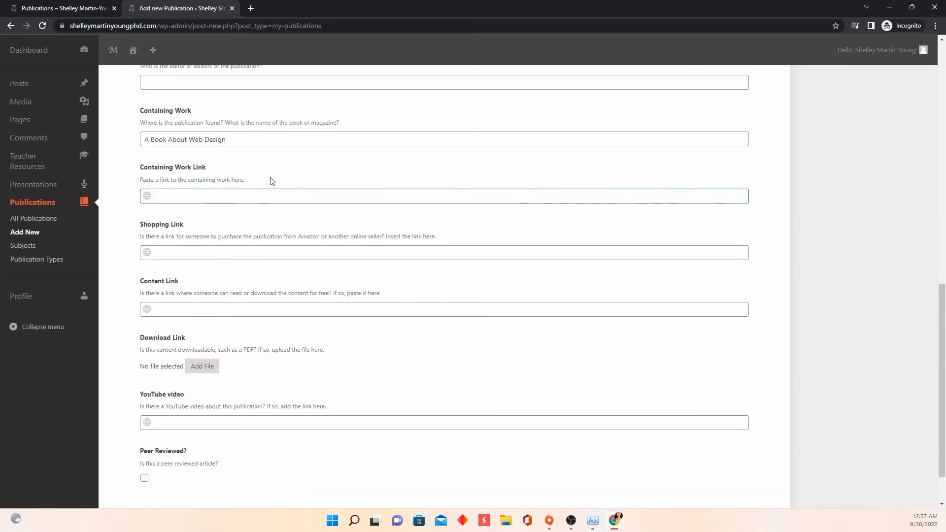
type("www.e")
key("Tab")
scroll(192, 236, "down", 1)
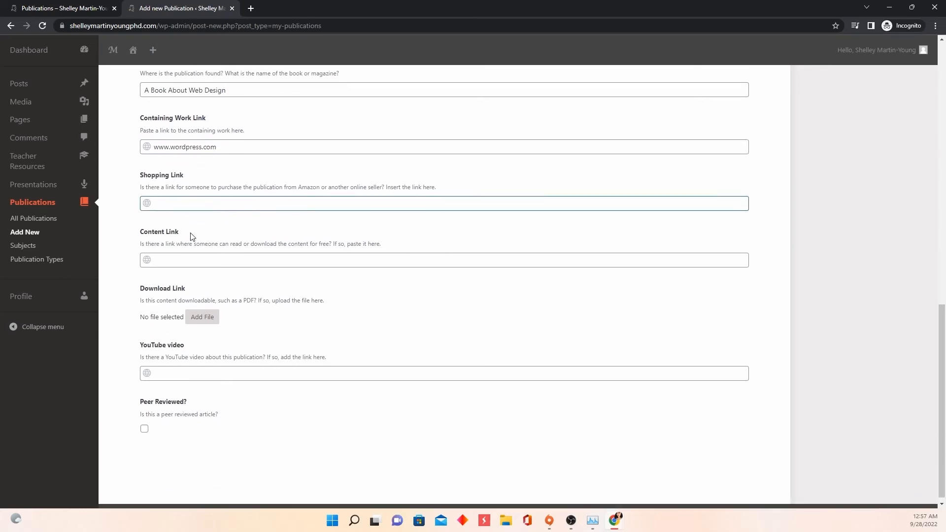
left_click(243, 260)
left_click_drag(139, 175, 180, 199)
left_click(259, 208)
left_click(239, 259)
scroll(268, 251, "down", 1)
type("www.martincollaborative.com")
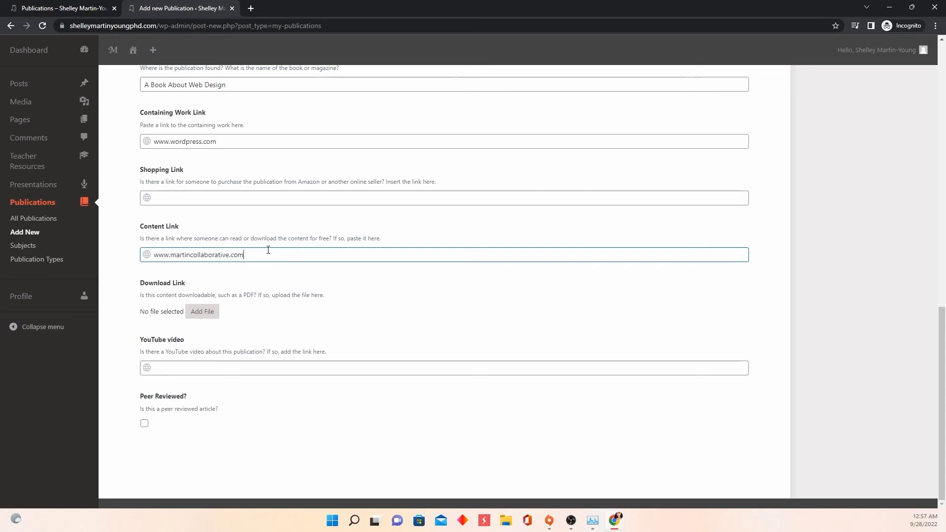
Attach 103434591.pdf from the media library as the publication's download file
left_click(203, 312)
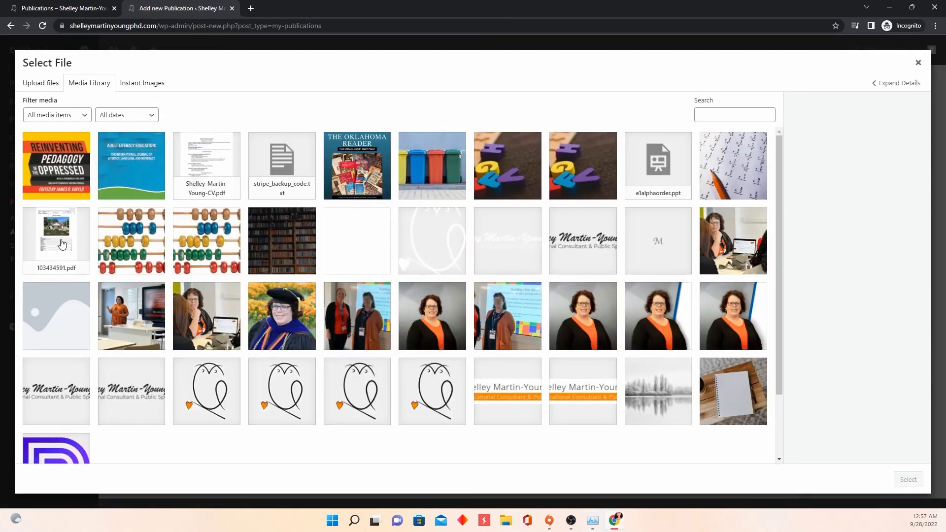
left_click(61, 243)
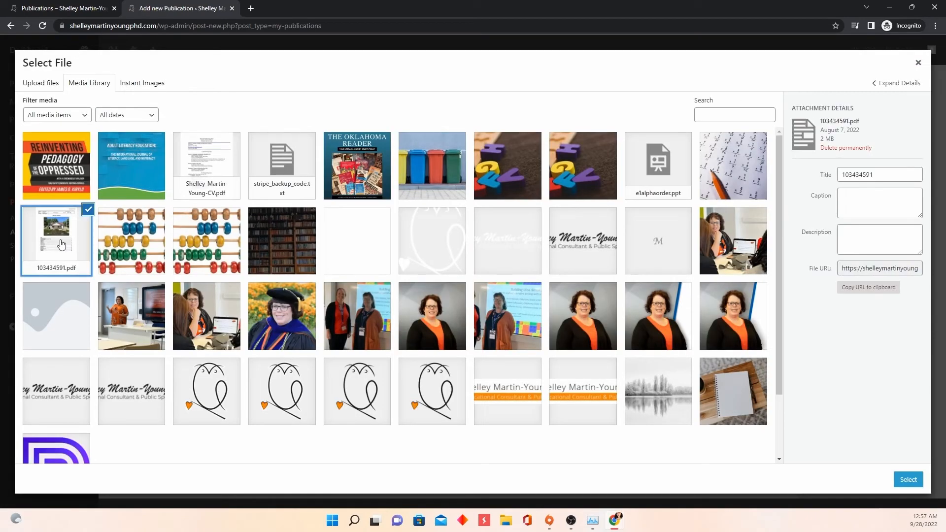
left_click(907, 479)
Mark the publication as peer reviewed, leave the YouTube video blank, and publish it
left_click(277, 367)
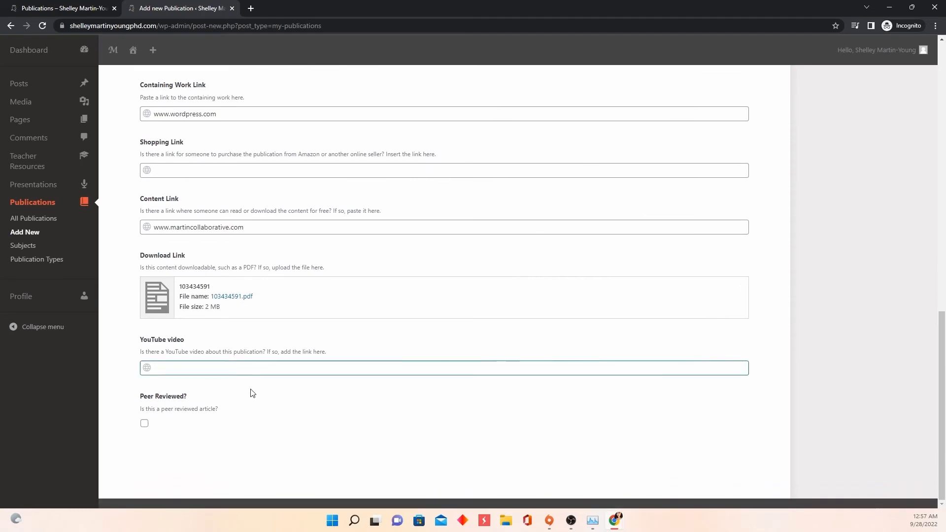
left_click(145, 425)
scroll(619, 294, "up", 15)
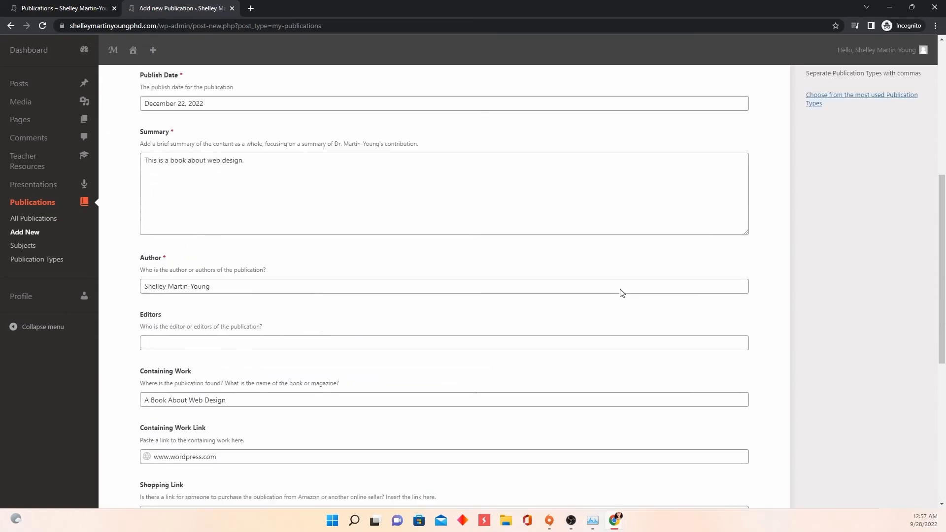
left_click(899, 217)
Check the new publication under Current Projects on the reloaded Publications page, and test its "A Book About Web Design" link before returning
scroll(418, 76, "down", 10)
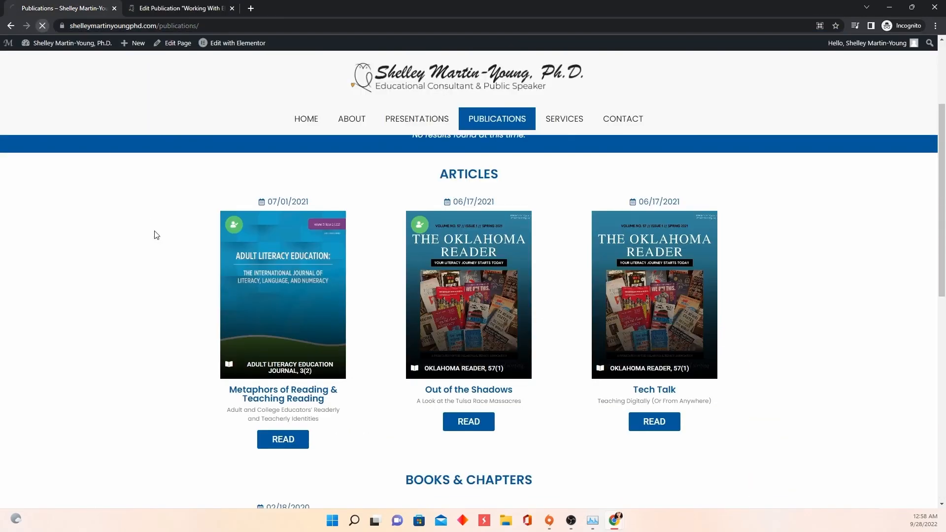
scroll(351, 296, "up", 3)
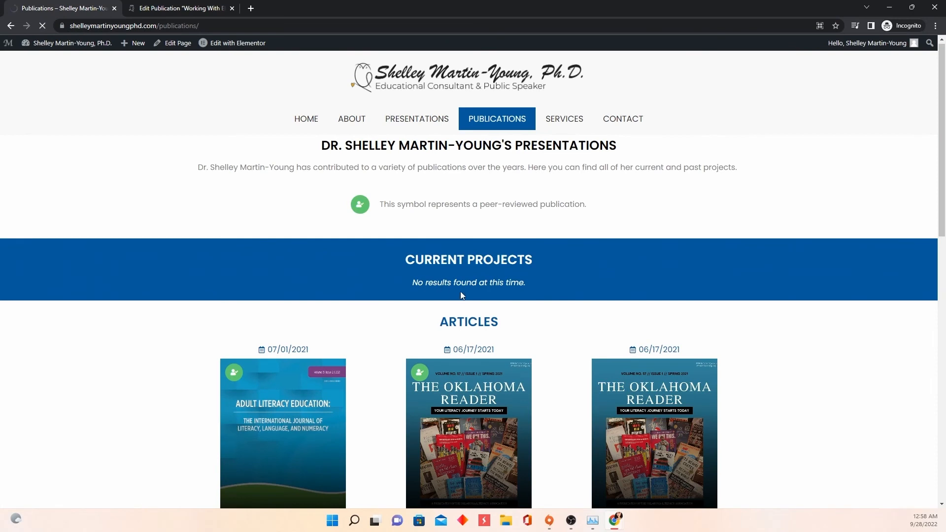
scroll(411, 321, "down", 2)
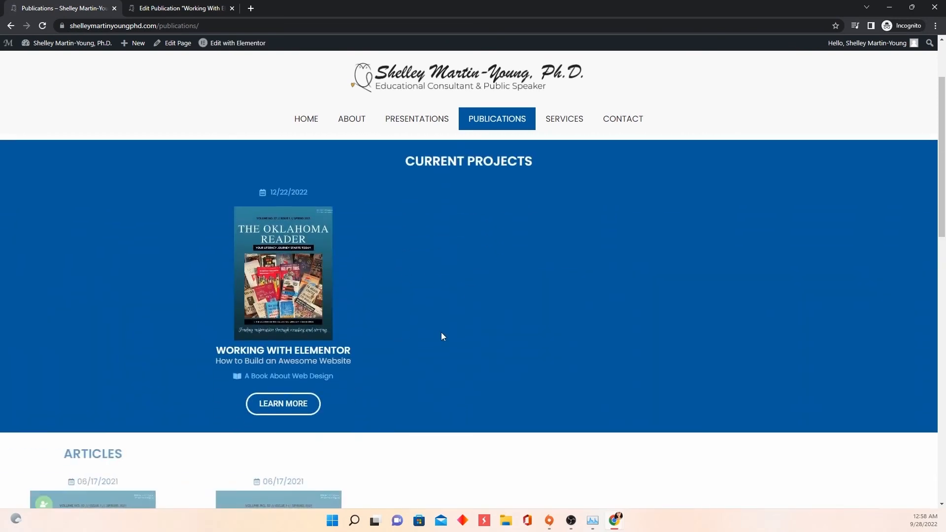
scroll(413, 343, "down", 2)
scroll(434, 311, "up", 2)
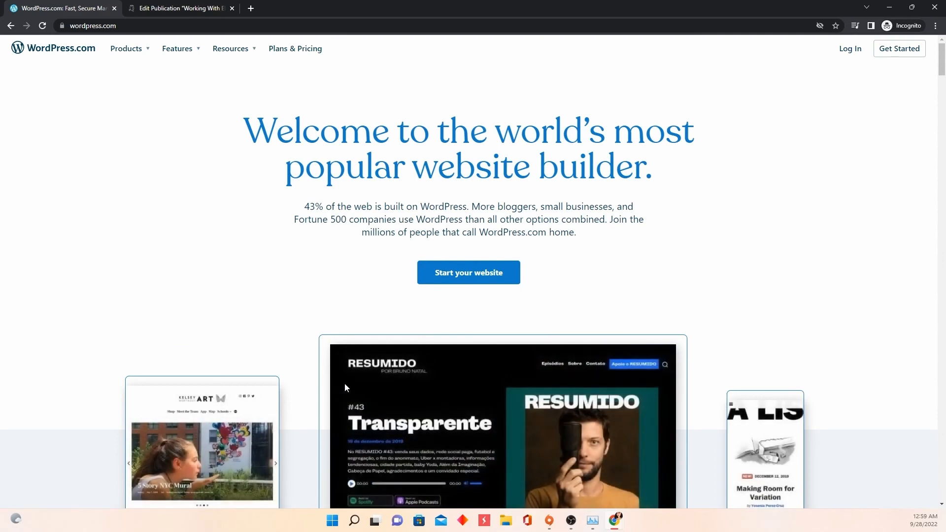
left_click(10, 25)
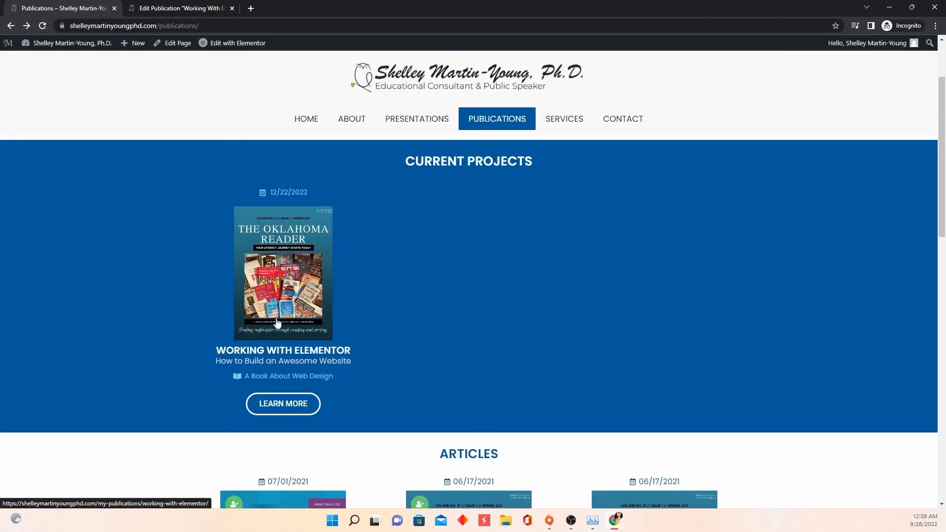
Examine the new Current Projects entry on the Publications page and compare its layout with the Articles and Books & Chapters sections
scroll(270, 325, "down", 4)
scroll(300, 403, "up", 5)
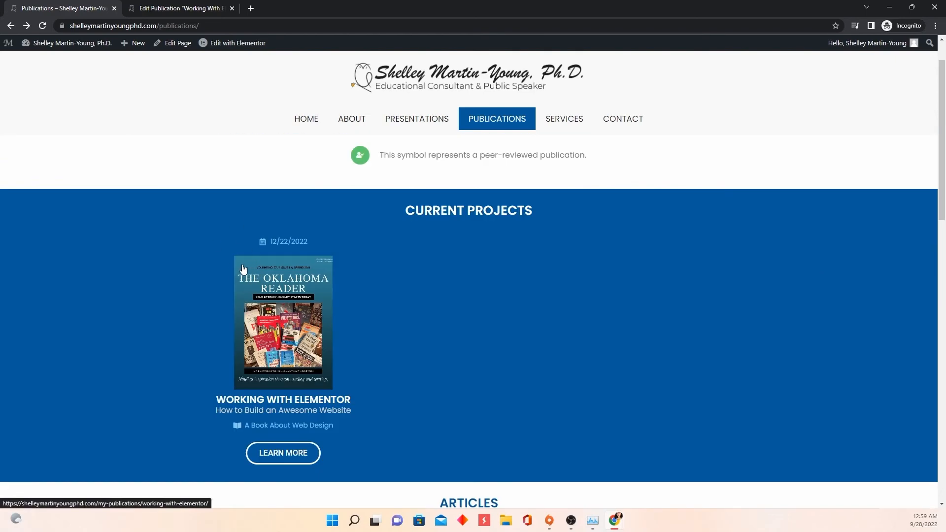
scroll(387, 325, "down", 4)
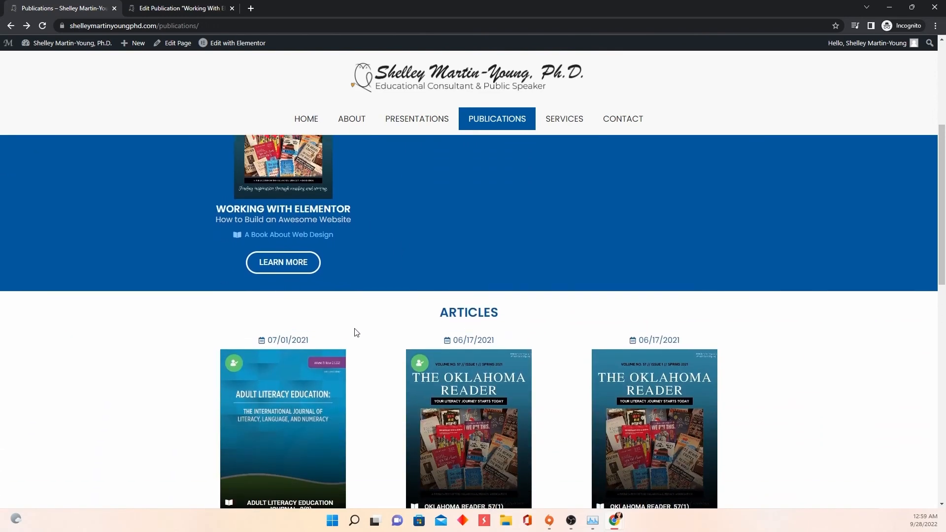
scroll(357, 333, "up", 3)
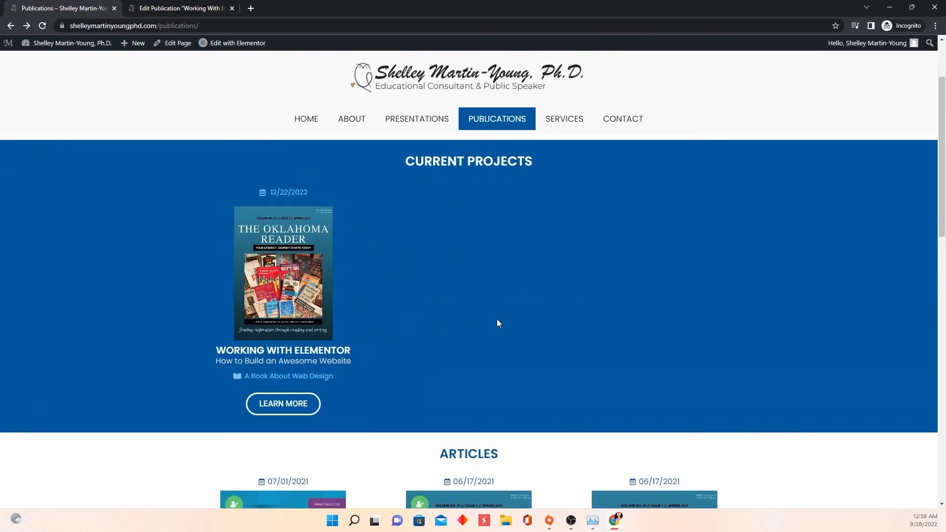
scroll(382, 302, "down", 4)
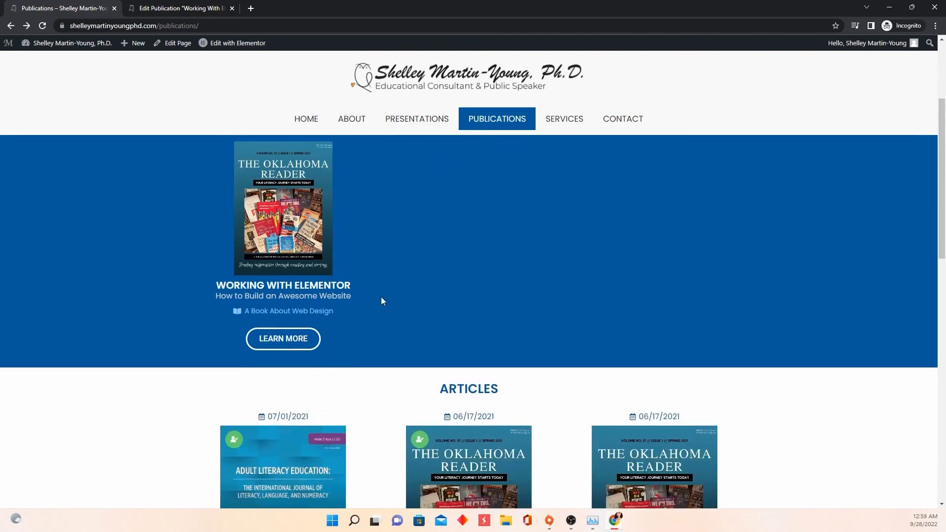
scroll(393, 344, "down", 8)
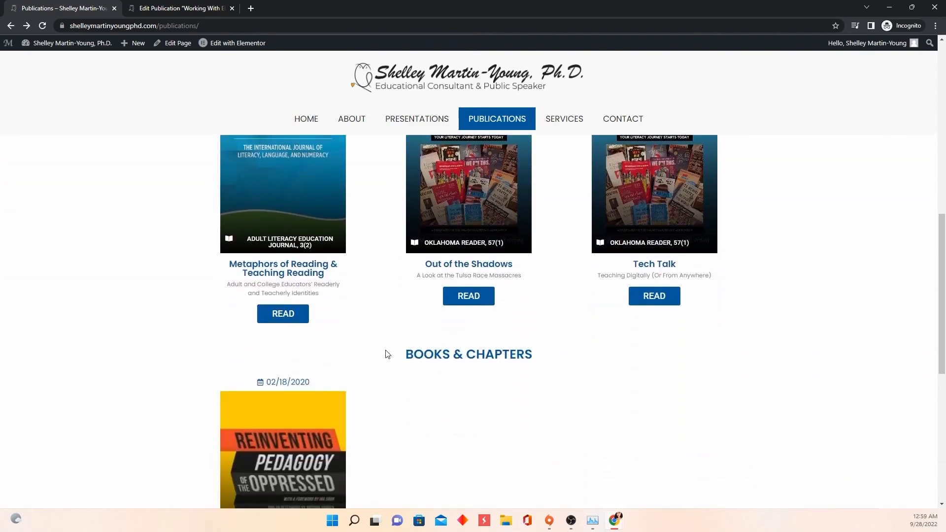
scroll(386, 355, "up", 11)
scroll(409, 365, "down", 5)
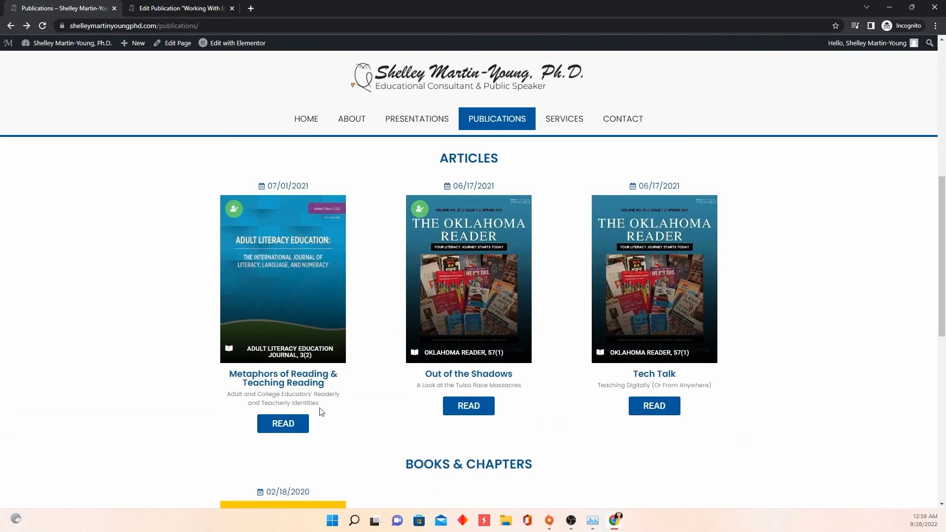
scroll(517, 418, "down", 3)
scroll(440, 397, "up", 4)
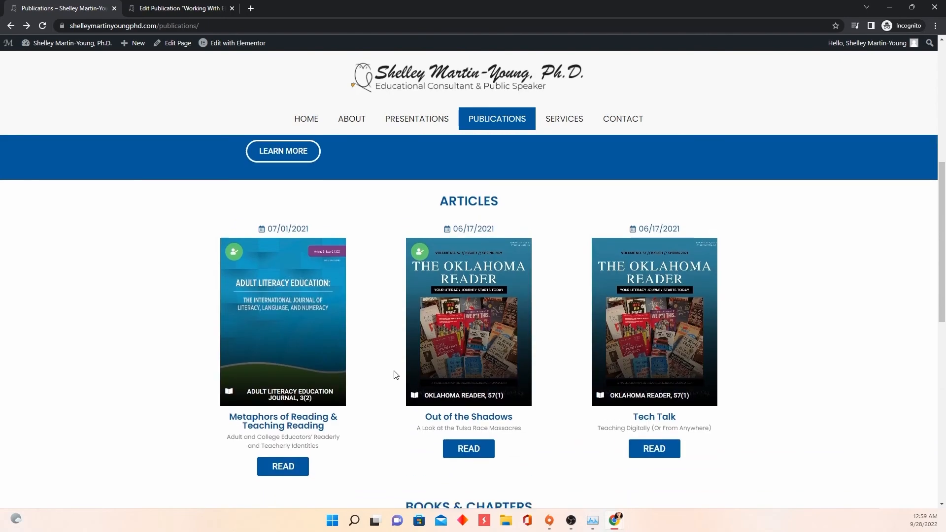
scroll(392, 376, "down", 6)
scroll(411, 380, "down", 1)
scroll(411, 380, "up", 1)
scroll(409, 378, "down", 2)
scroll(416, 345, "up", 1)
scroll(424, 314, "up", 10)
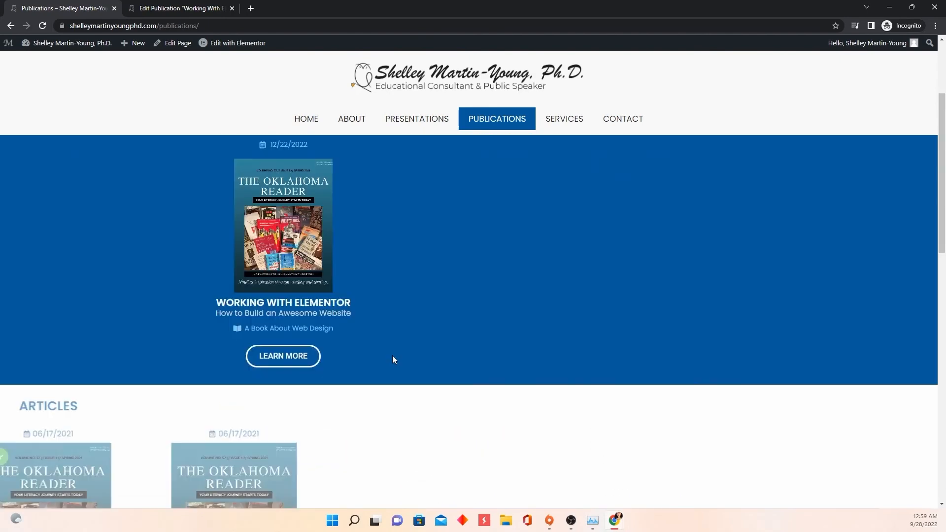
scroll(367, 381, "up", 1)
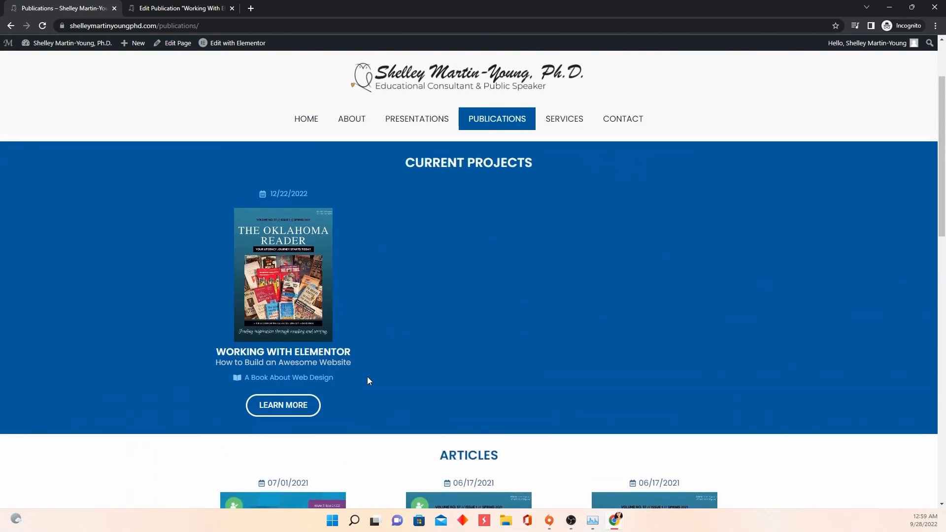
scroll(417, 254, "down", 8)
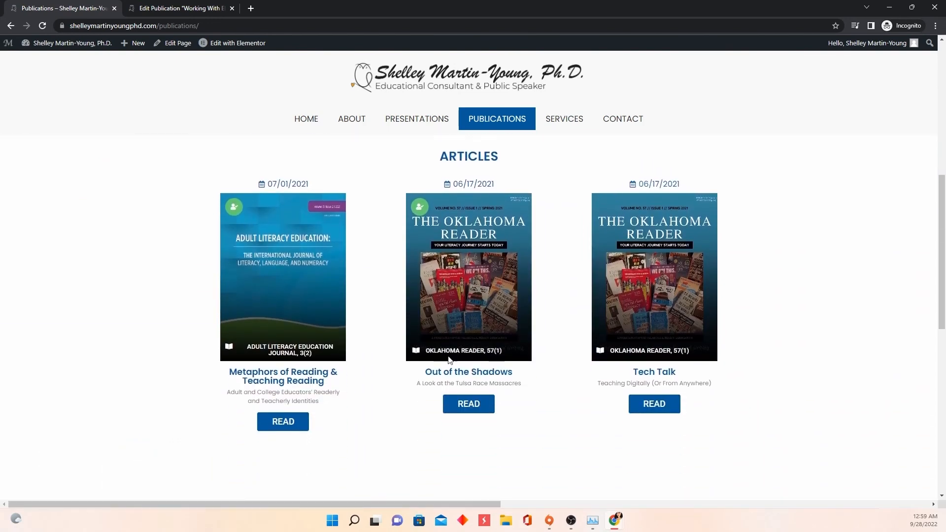
Review the Articles and Books & Chapters listings on the Publications page, down to the newsletter signup area
scroll(515, 285, "up", 6)
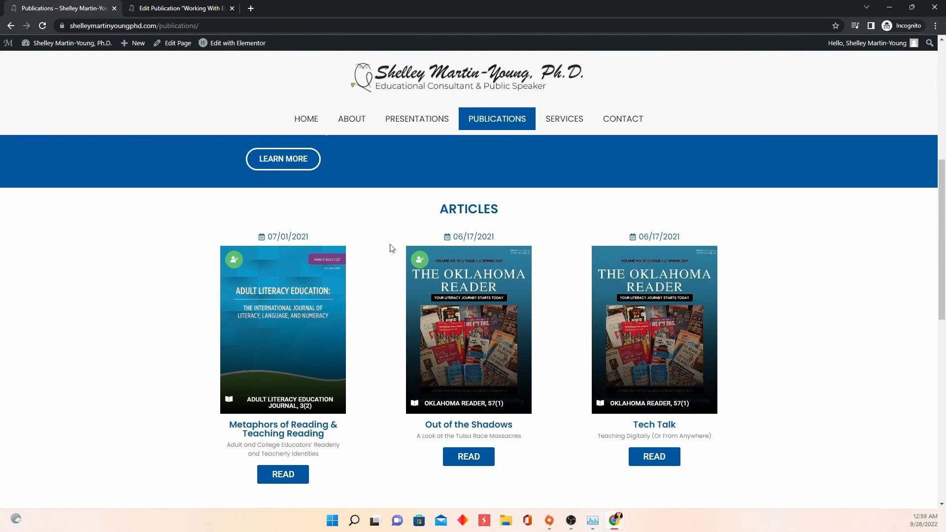
scroll(439, 385, "down", 3)
scroll(446, 354, "up", 1)
scroll(448, 339, "down", 1)
scroll(439, 360, "down", 4)
scroll(426, 384, "up", 5)
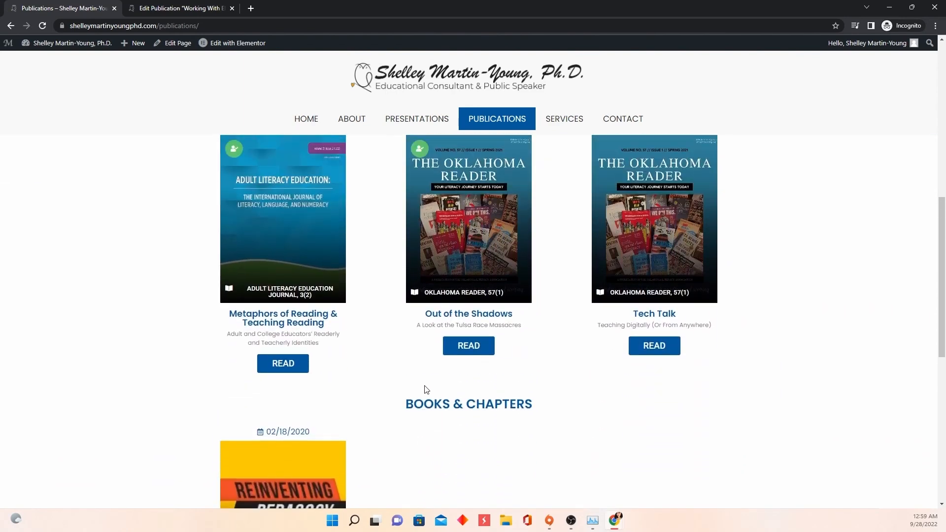
scroll(479, 287, "down", 7)
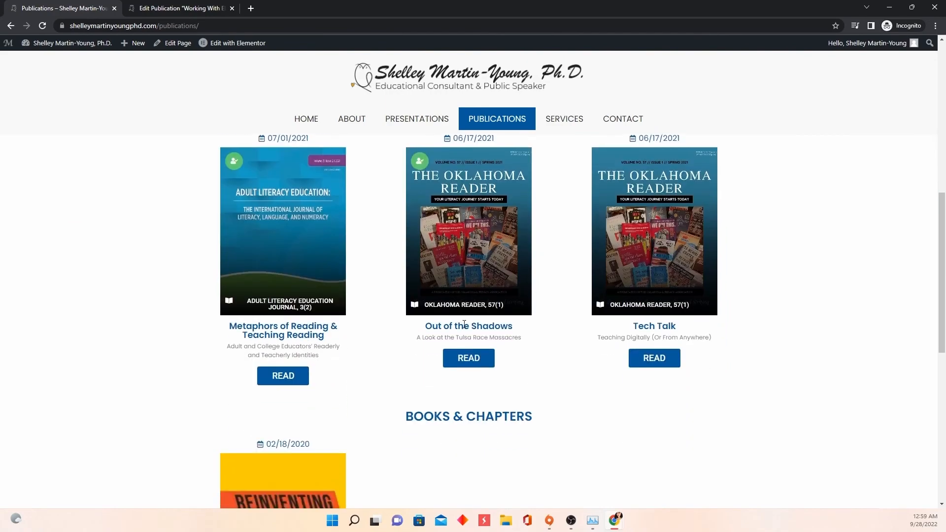
scroll(480, 327, "down", 5)
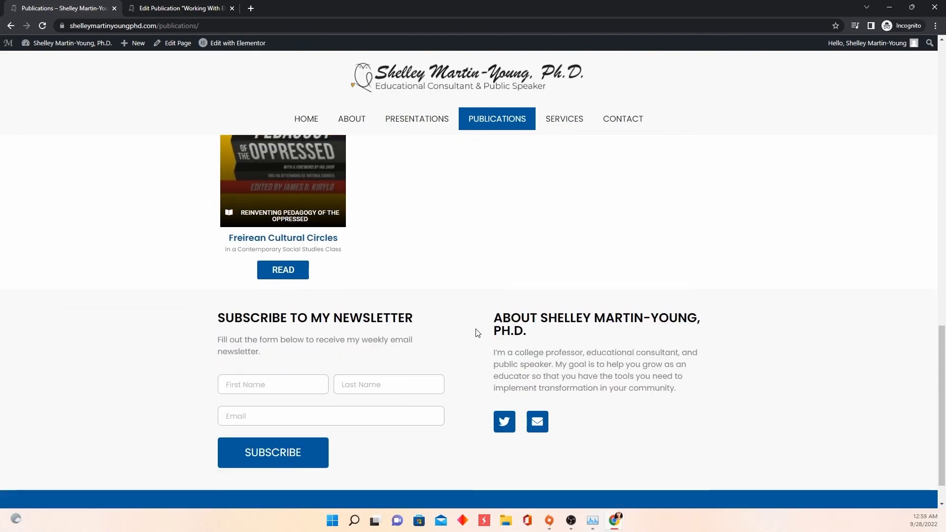
scroll(519, 312, "up", 7)
scroll(519, 313, "up", 3)
Open the Services page and look through the public speaking, consultations, professional development and testimonials sections
left_click(565, 119)
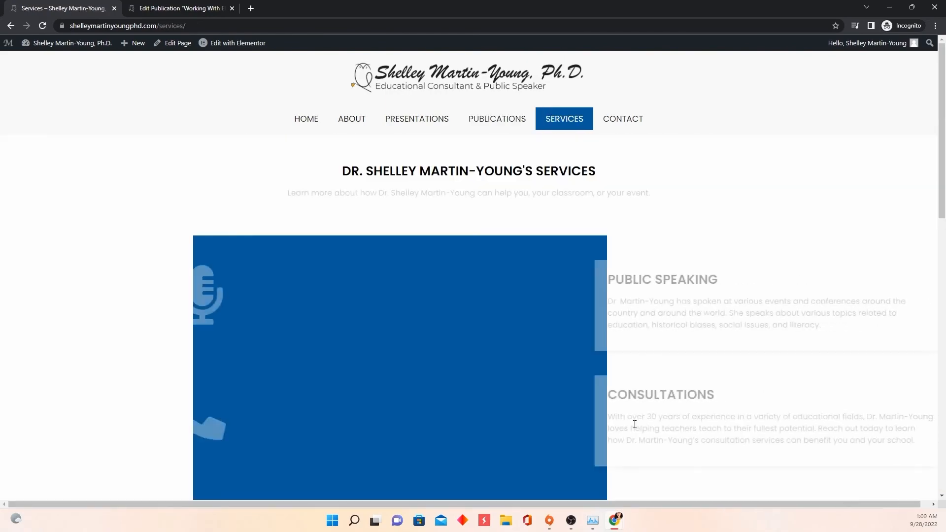
scroll(556, 304, "down", 6)
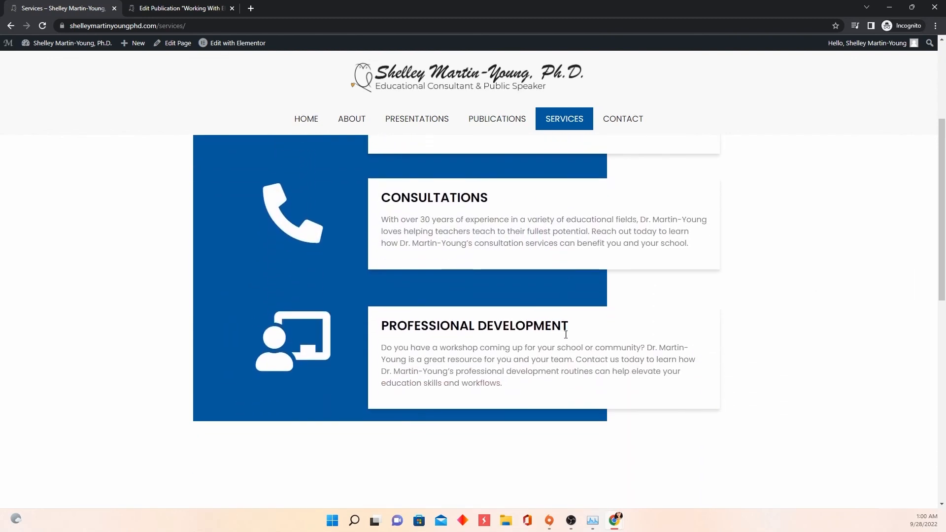
scroll(571, 348, "down", 8)
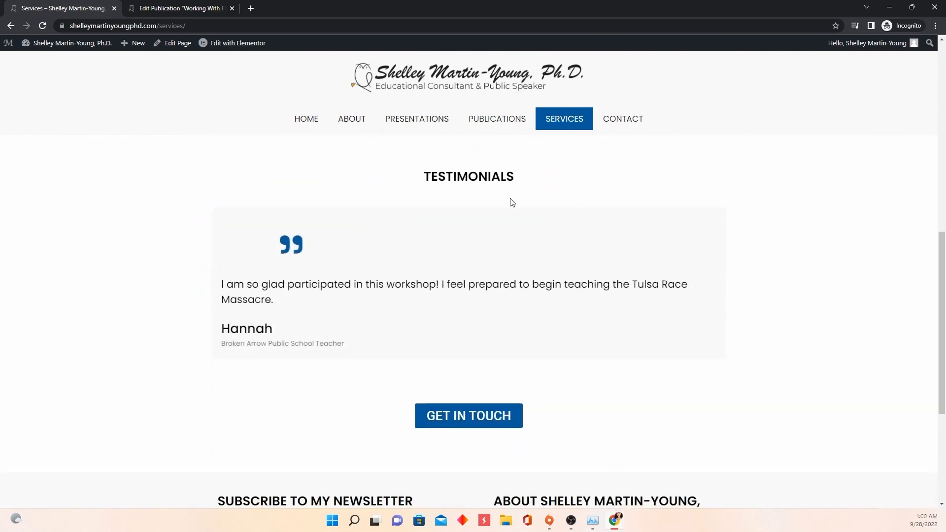
scroll(585, 330, "up", 14)
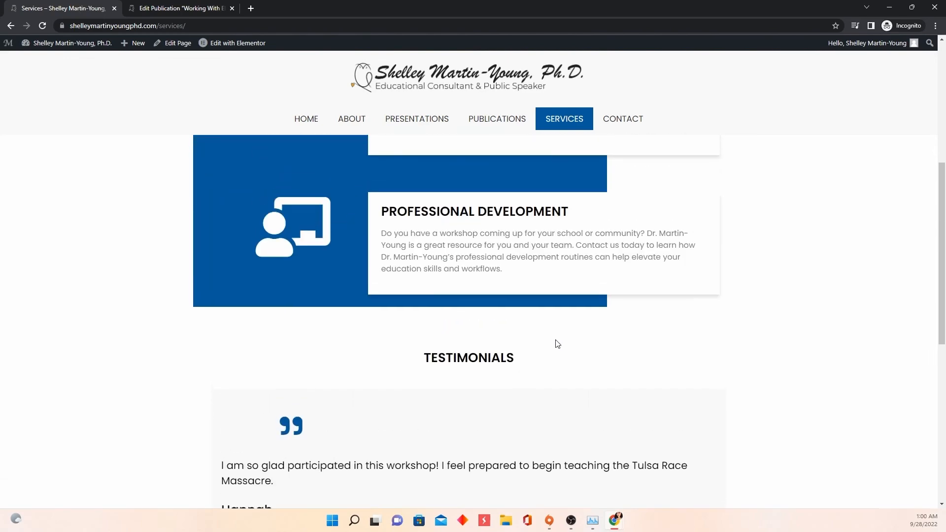
scroll(353, 411, "up", 2)
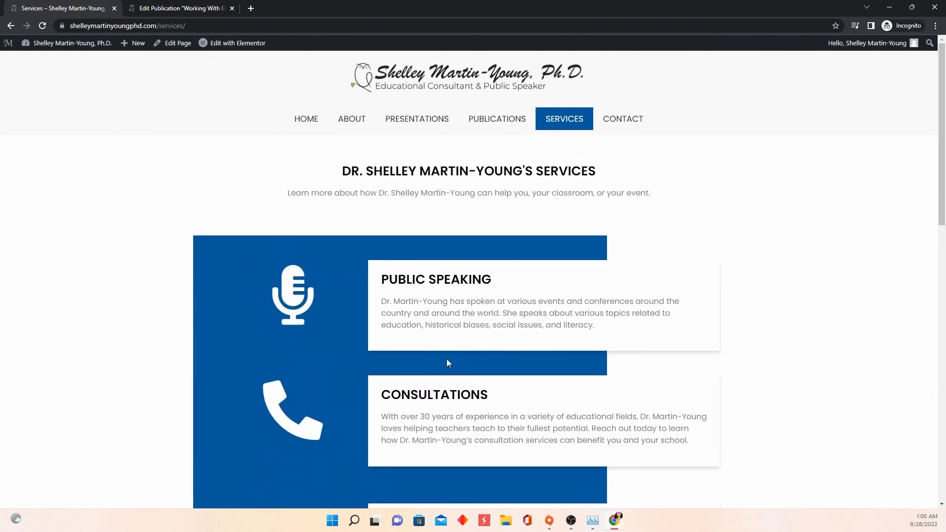
scroll(455, 362, "down", 6)
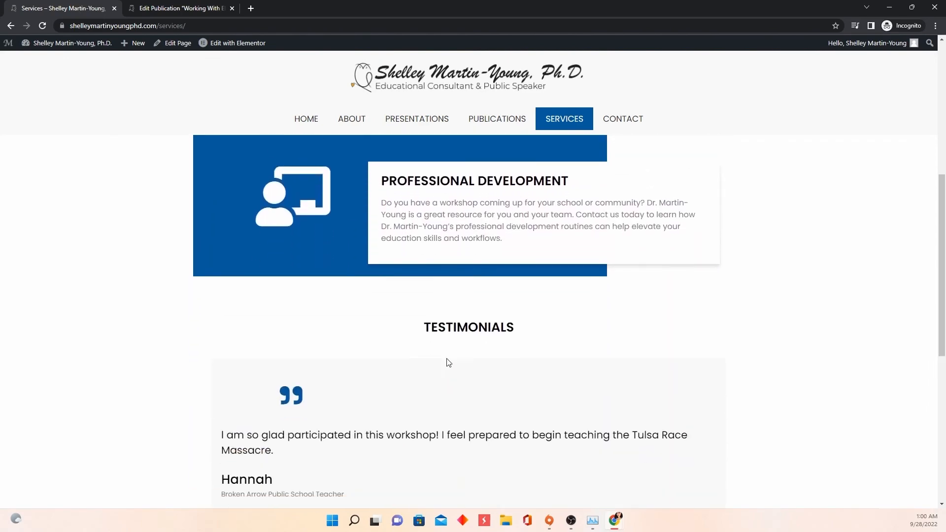
scroll(448, 358, "up", 6)
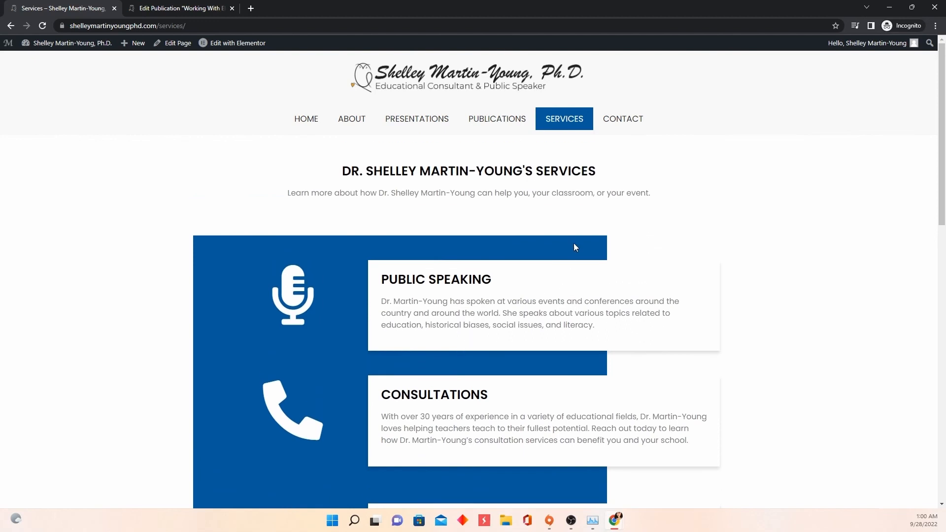
Open the Contact page and look over the contact form and the rest of the page
left_click(617, 122)
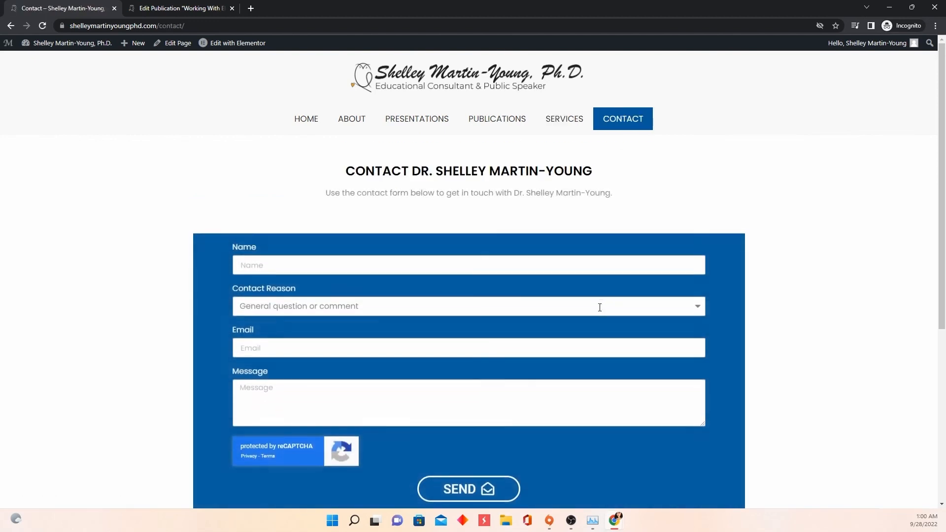
scroll(596, 321, "down", 1)
scroll(594, 329, "down", 4)
scroll(469, 393, "up", 5)
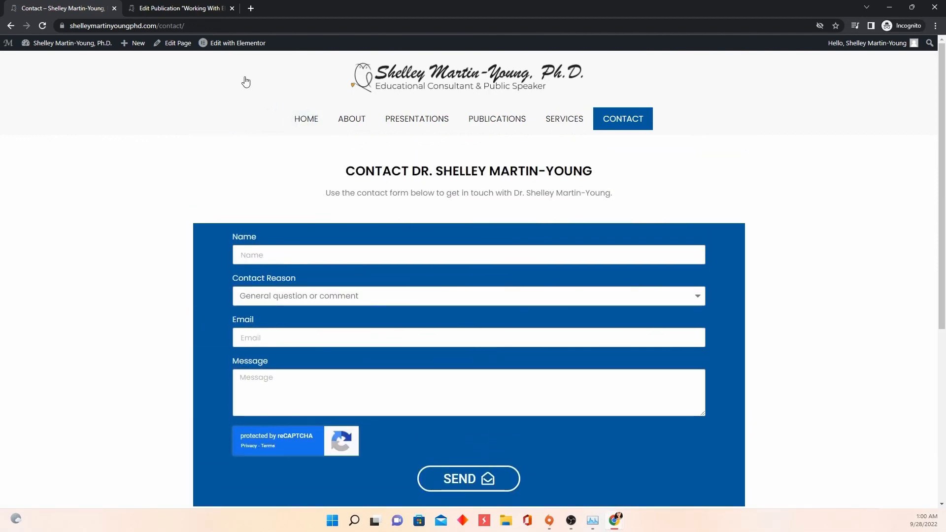
Return to the WordPress dashboard, open the list of all publications, and show the options available under Teacher Resources
key("ctrl+Tab")
left_click(49, 220)
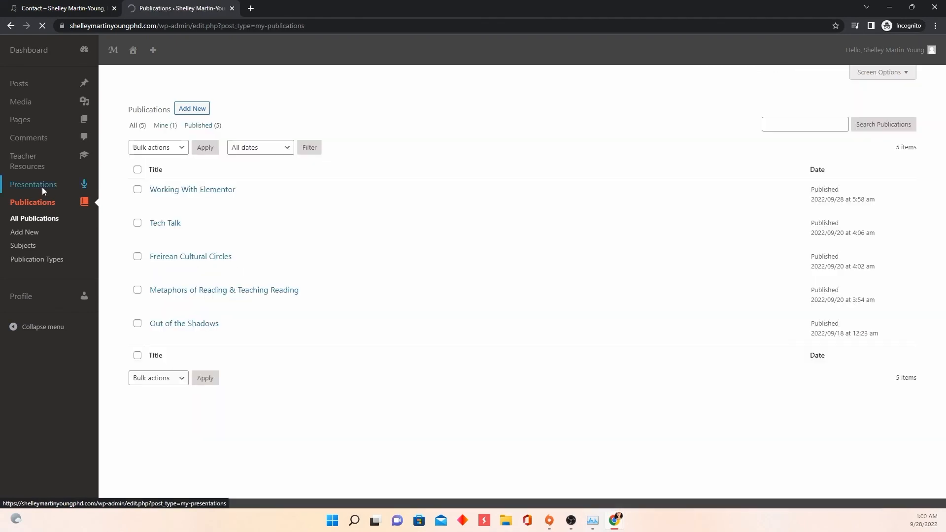
mouse_move(27, 92)
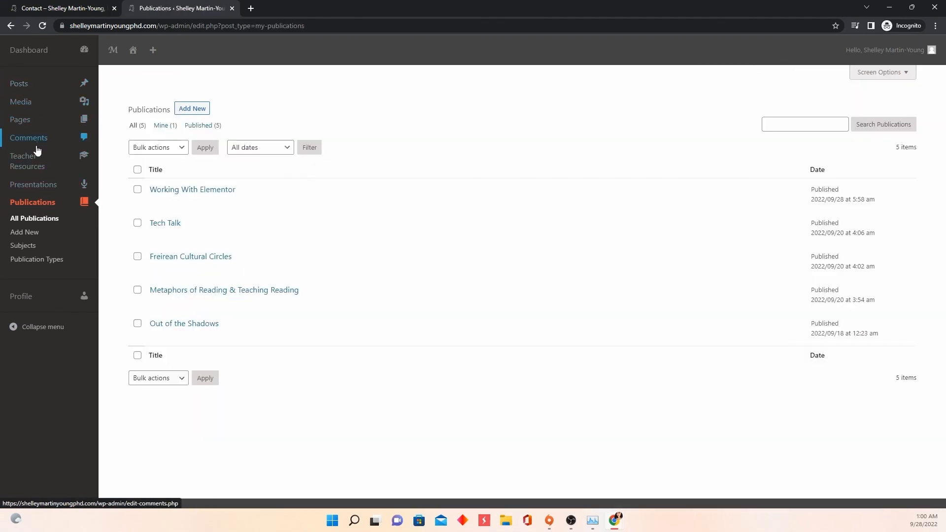
mouse_move(45, 168)
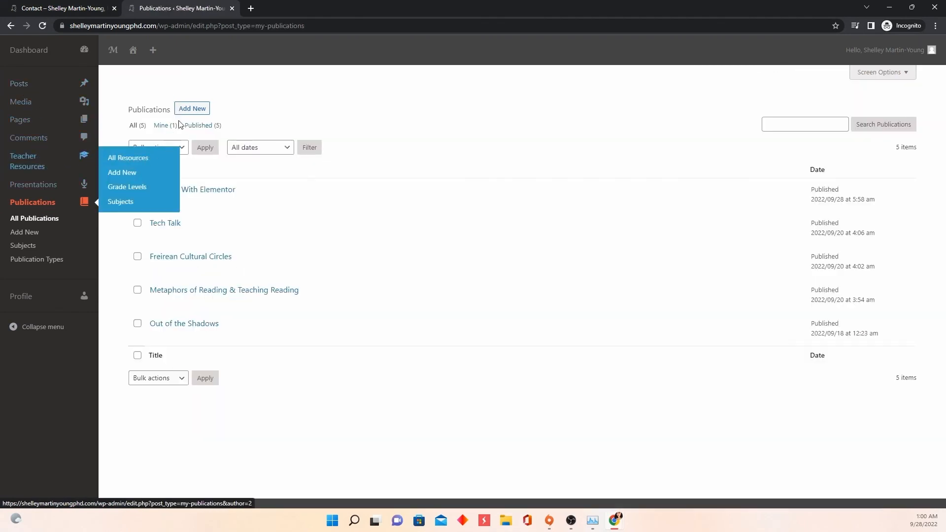
mouse_move(264, 230)
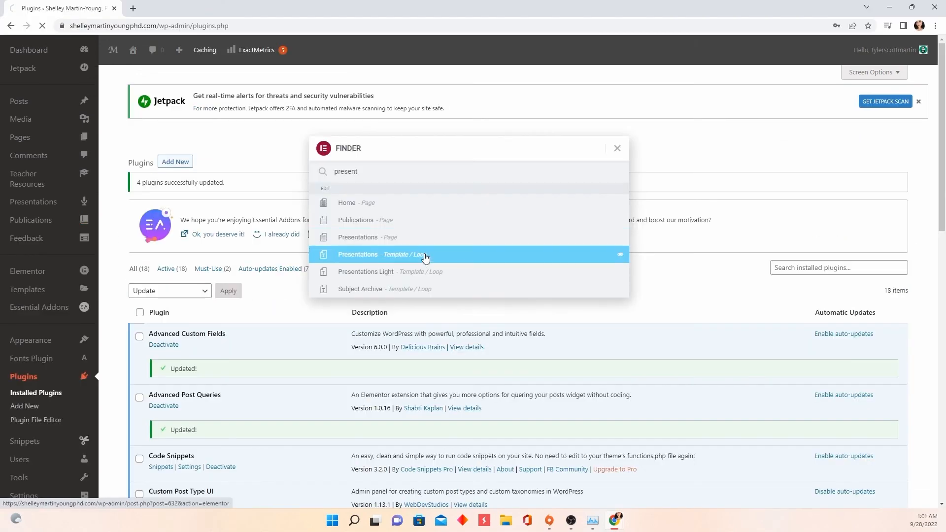
Open the Presentations page in the Elementor editor, look over its upcoming and past presentation sections, and close the Navigator
left_click(429, 257)
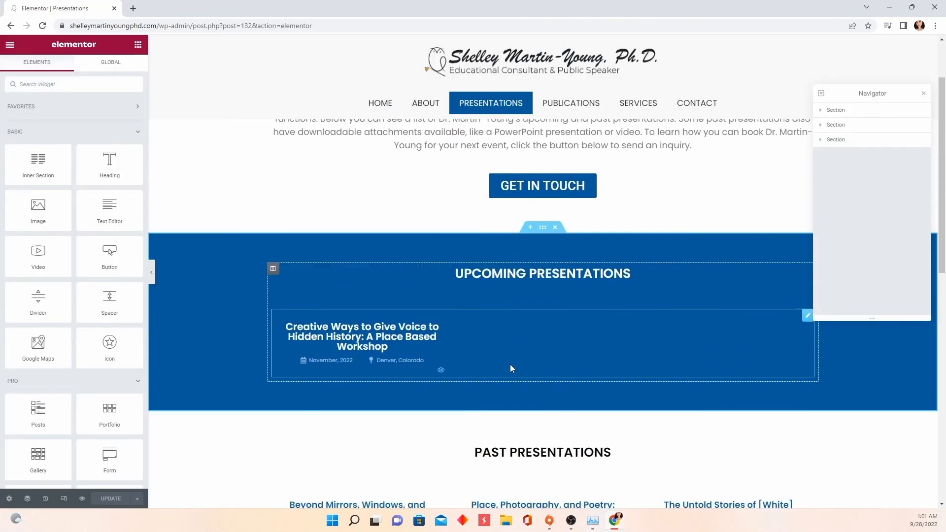
scroll(511, 367, "down", 8)
scroll(539, 366, "up", 2)
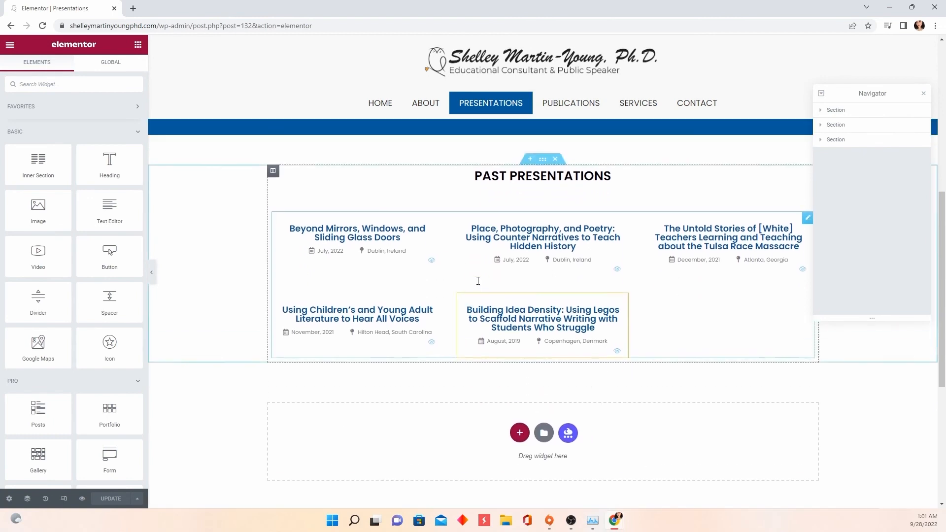
scroll(342, 316, "up", 4)
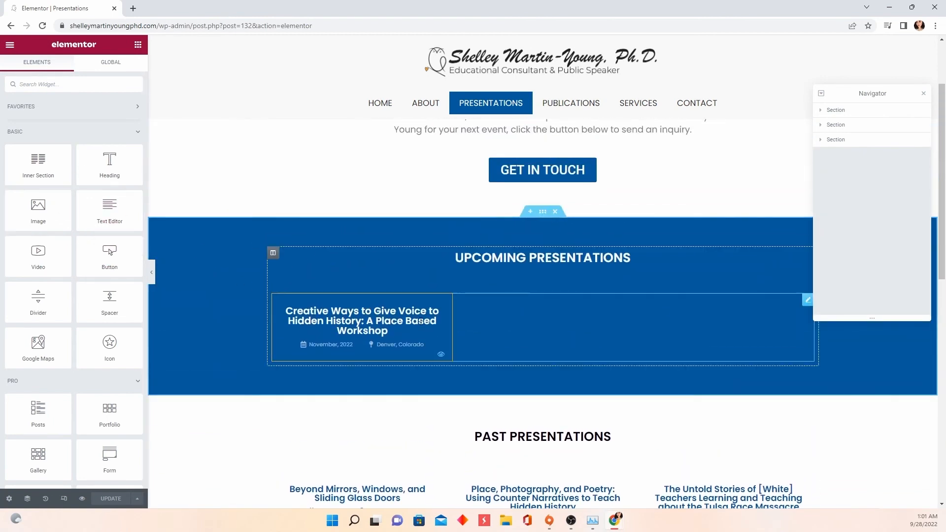
scroll(399, 303, "down", 3)
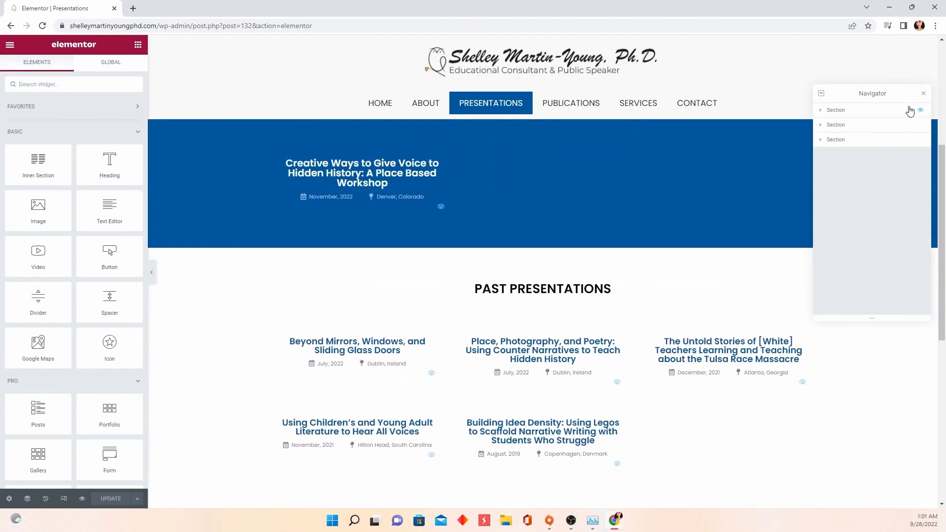
left_click(923, 93)
Examine the Presentations page layout in Elementor, from the introduction through Upcoming and Past Presentations to the footer
scroll(616, 275, "down", 1)
scroll(581, 296, "up", 4)
scroll(577, 320, "down", 5)
scroll(570, 351, "down", 1)
scroll(543, 360, "up", 7)
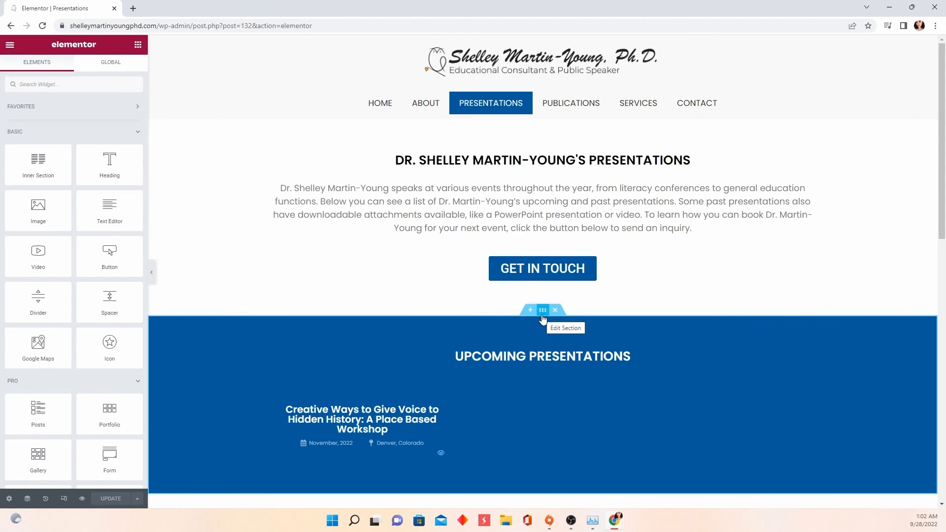
scroll(471, 305, "down", 7)
scroll(502, 330, "down", 5)
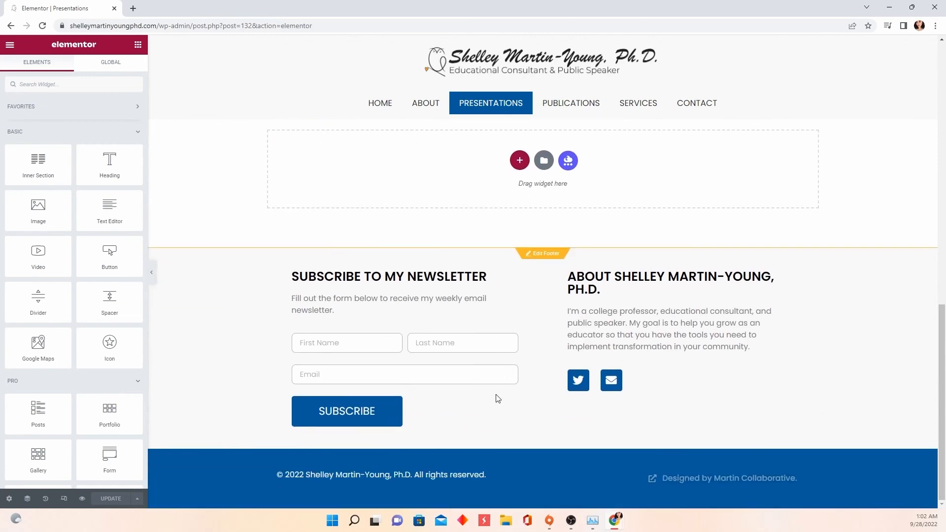
scroll(498, 398, "up", 10)
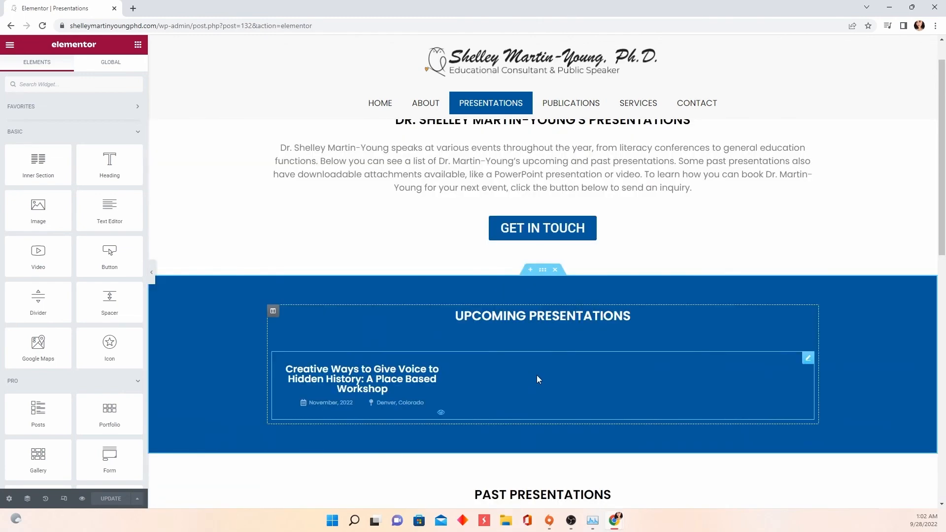
scroll(548, 357, "up", 1)
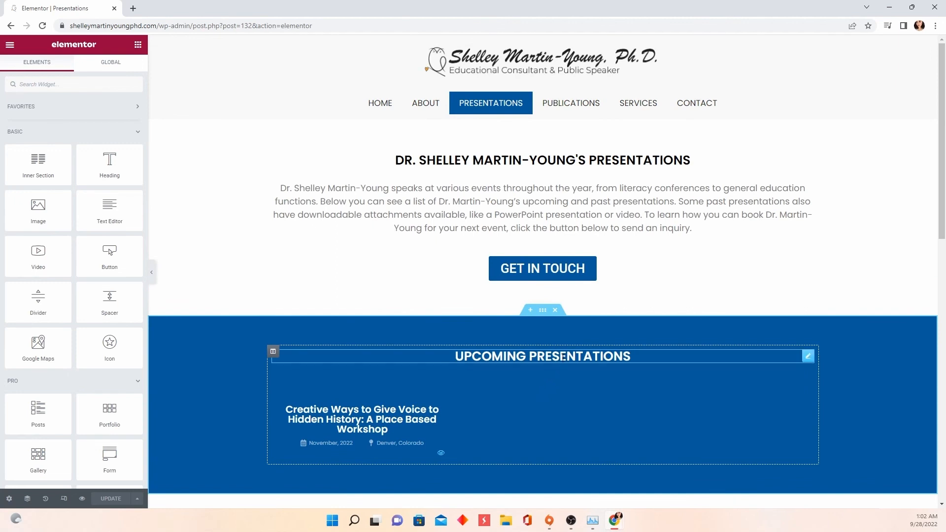